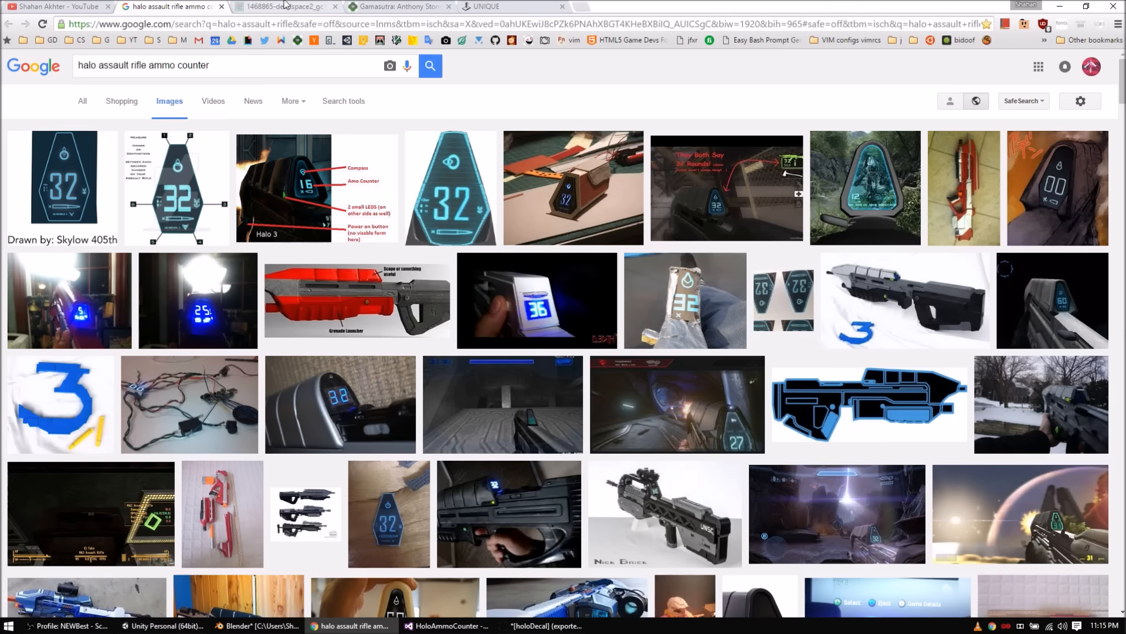
Step: Examine the Dead Space 2 screenshot and the Gamasutra article on user interface design in video games, including its diegetic UI examples
left_click(282, 5)
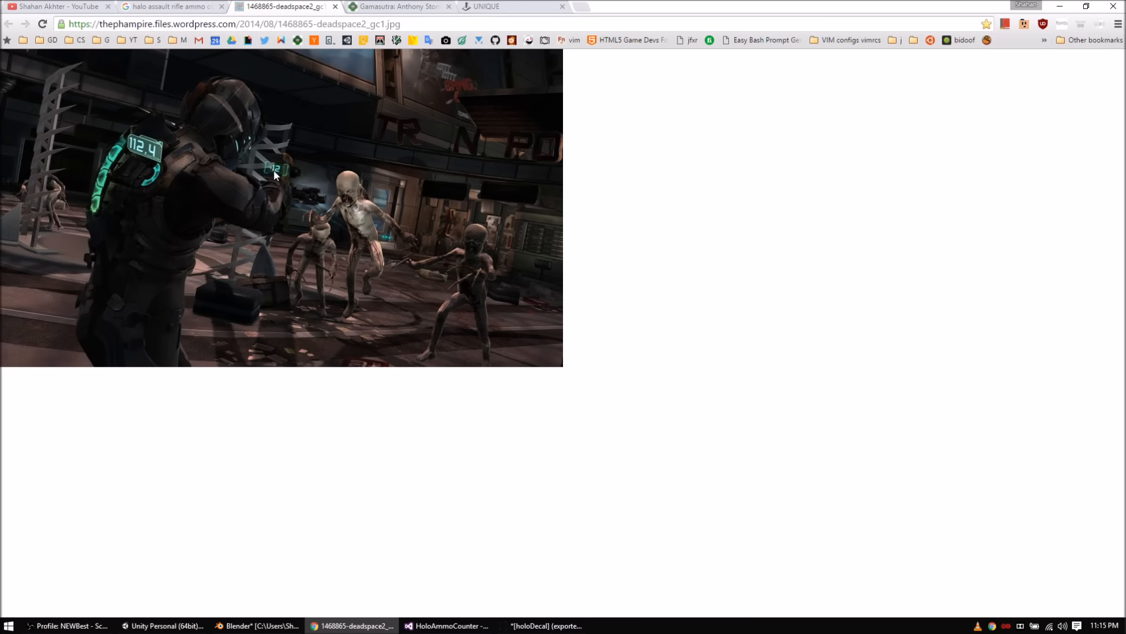
left_click(376, 4)
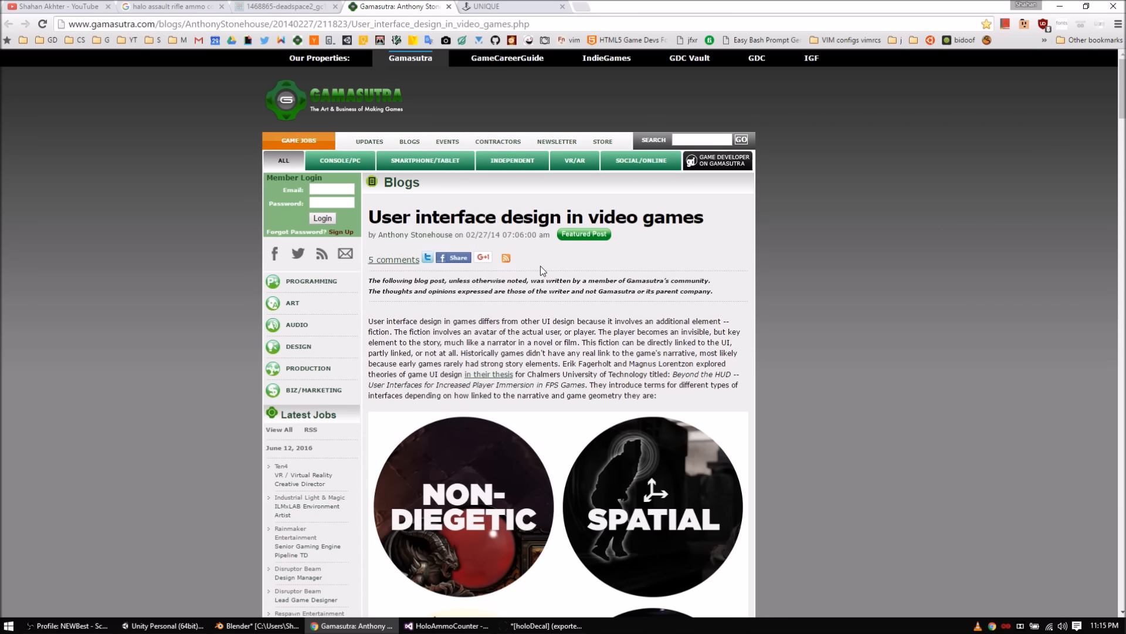
scroll(540, 265, "down", 3)
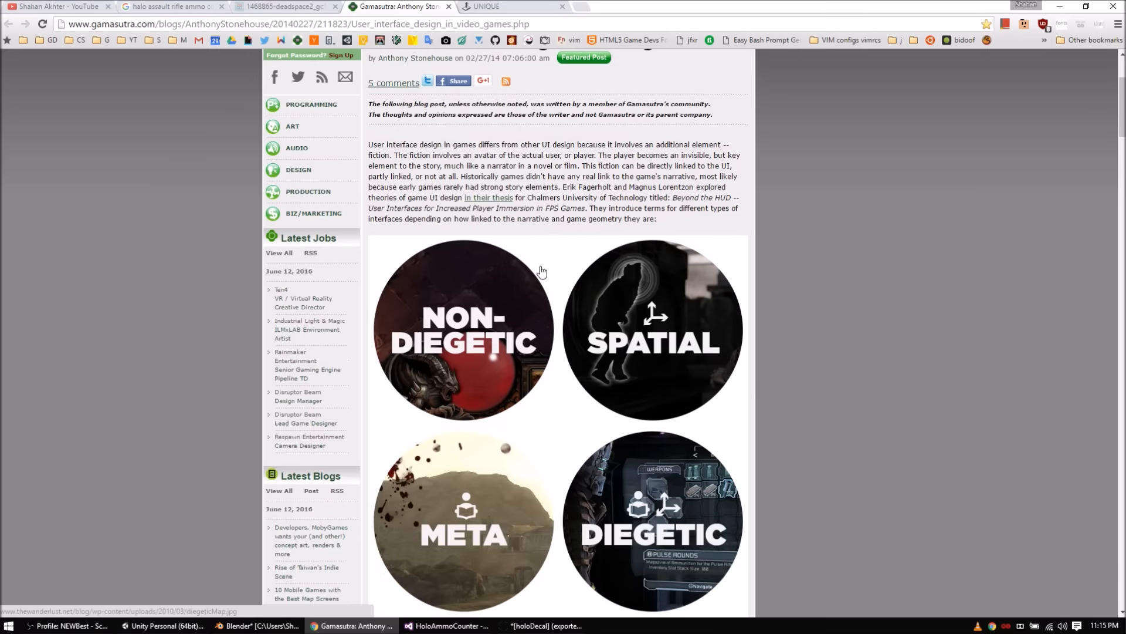
scroll(541, 272, "down", 2)
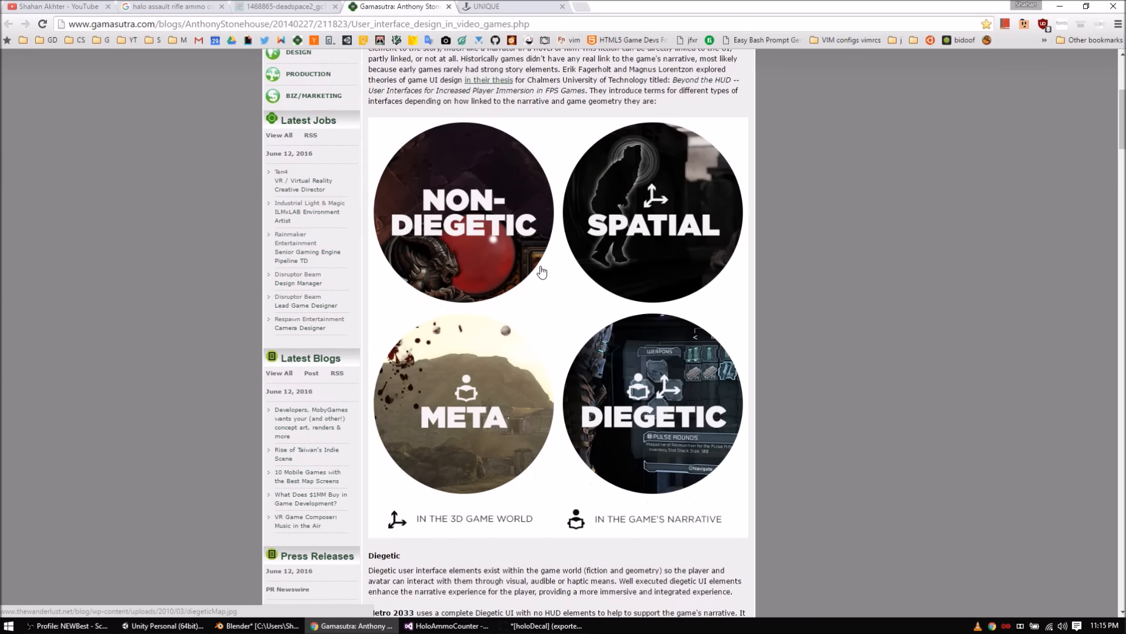
scroll(541, 271, "down", 15)
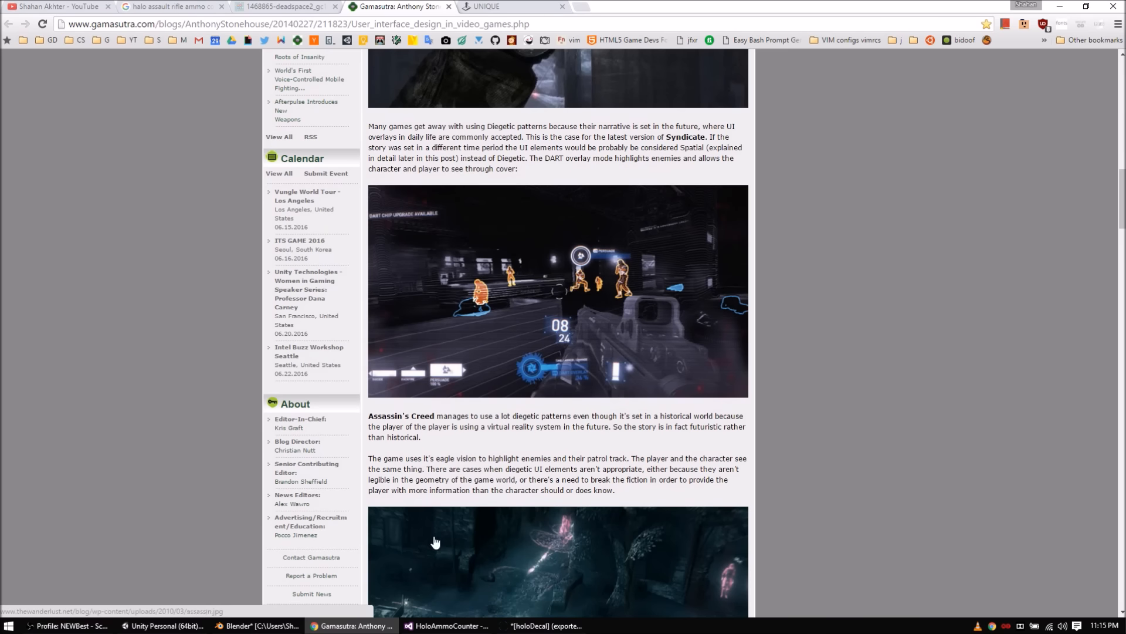
Step: Switch to Unity, run the HoloAmmoCounter scene and fire all ten of the rifle's rounds
left_click(164, 625)
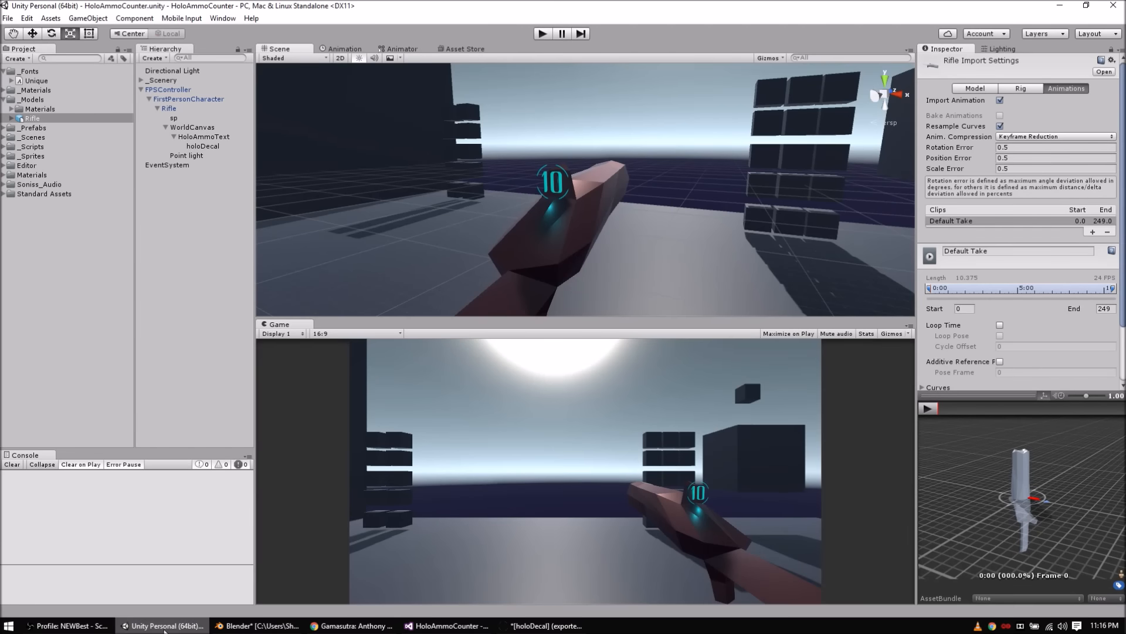
left_click(543, 33)
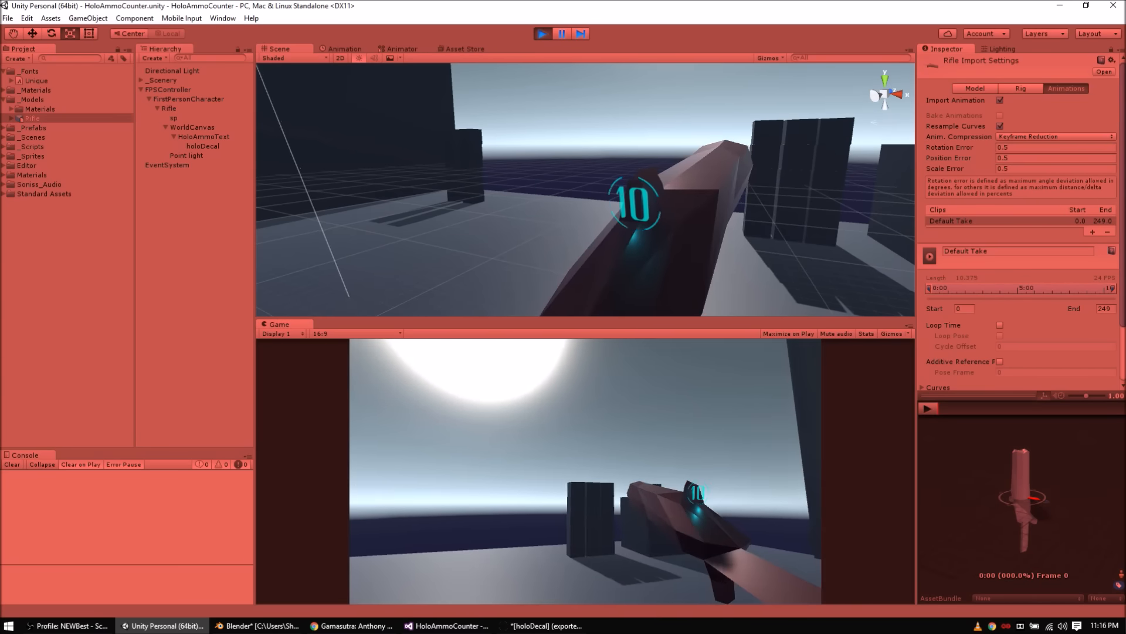
left_click(586, 470)
left_click(585, 471)
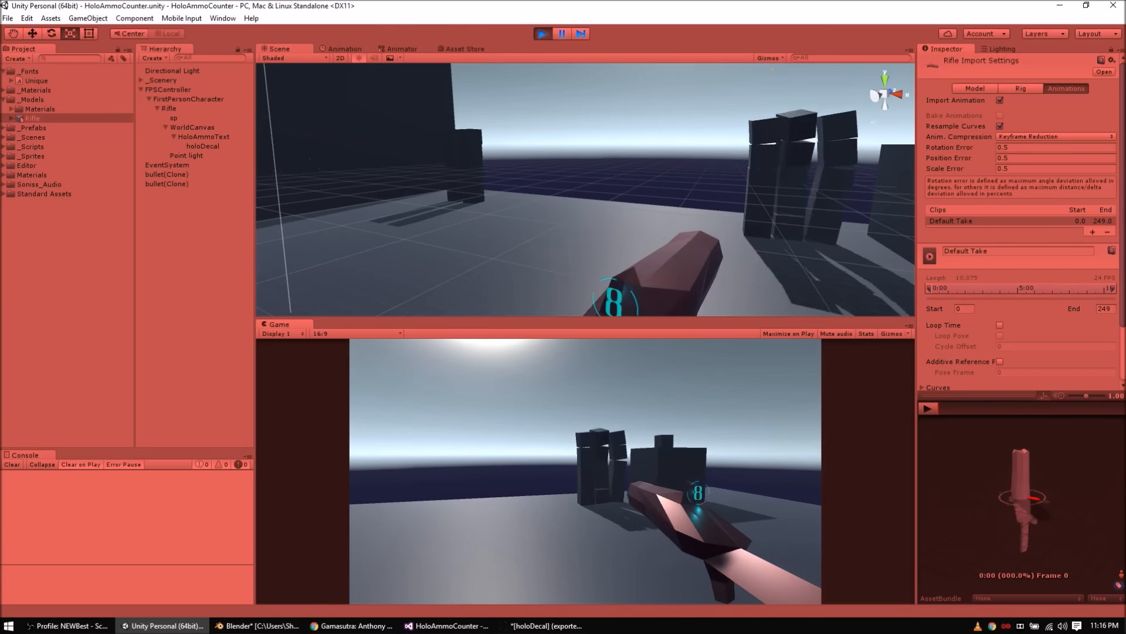
left_click(585, 471)
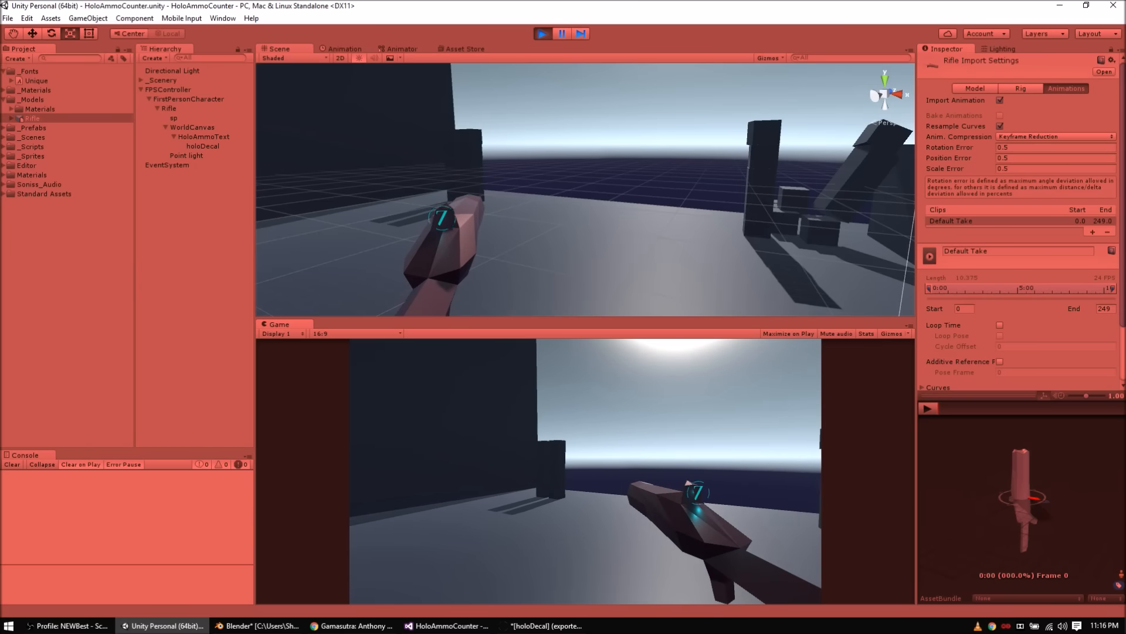
left_click(586, 471)
left_click(586, 471)
left_click(586, 471)
left_click(585, 471)
left_click(586, 471)
left_click(585, 472)
left_click(585, 472)
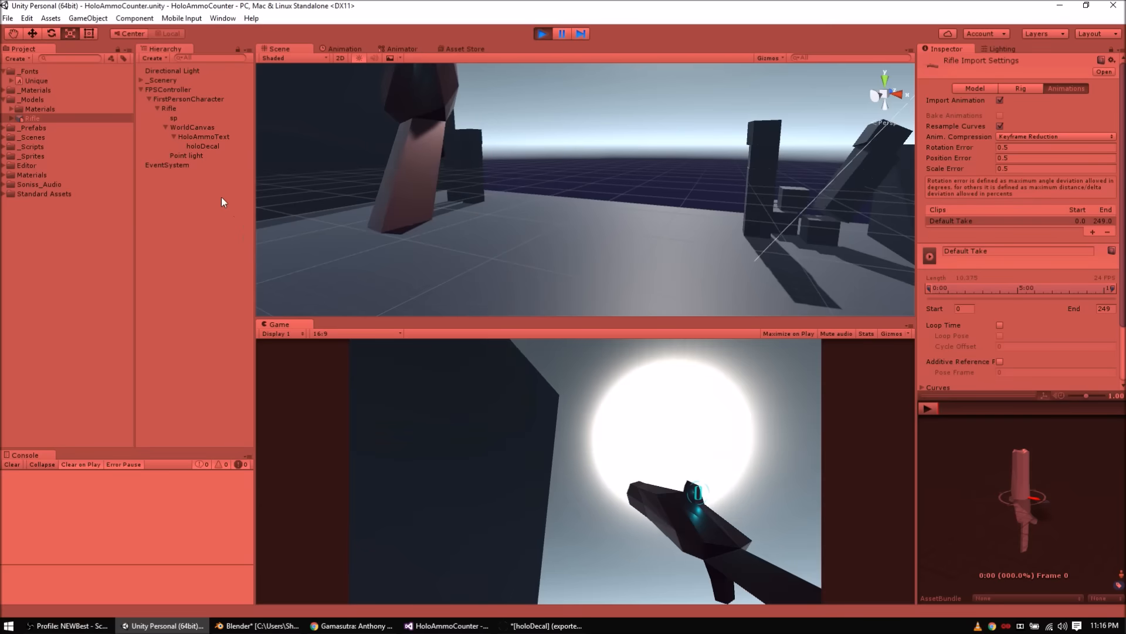
Step: Examine the WorldCanvas and HoloAmmoText objects while the scene runs, and stop play mode
double_click(206, 129)
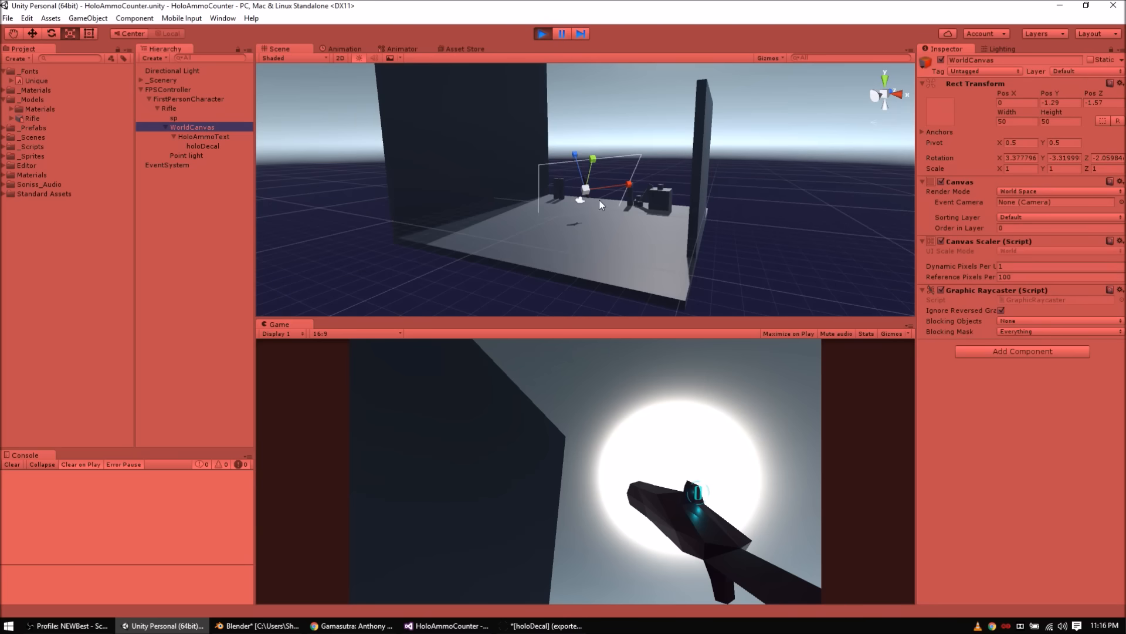
scroll(645, 229, "up", 5)
scroll(643, 234, "down", 2)
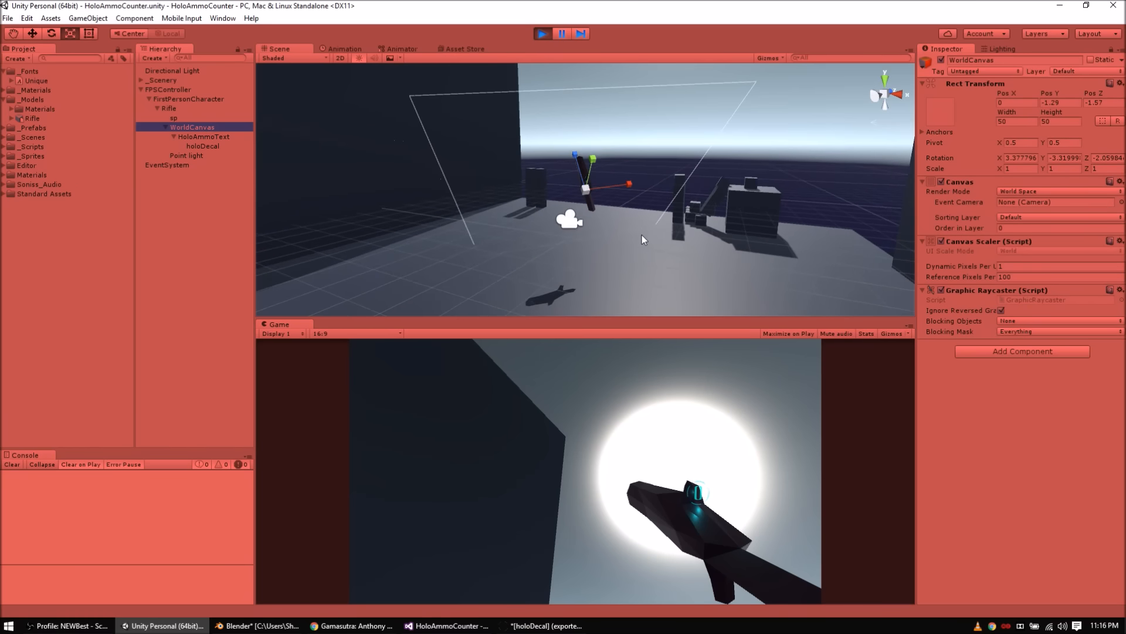
left_click(712, 470)
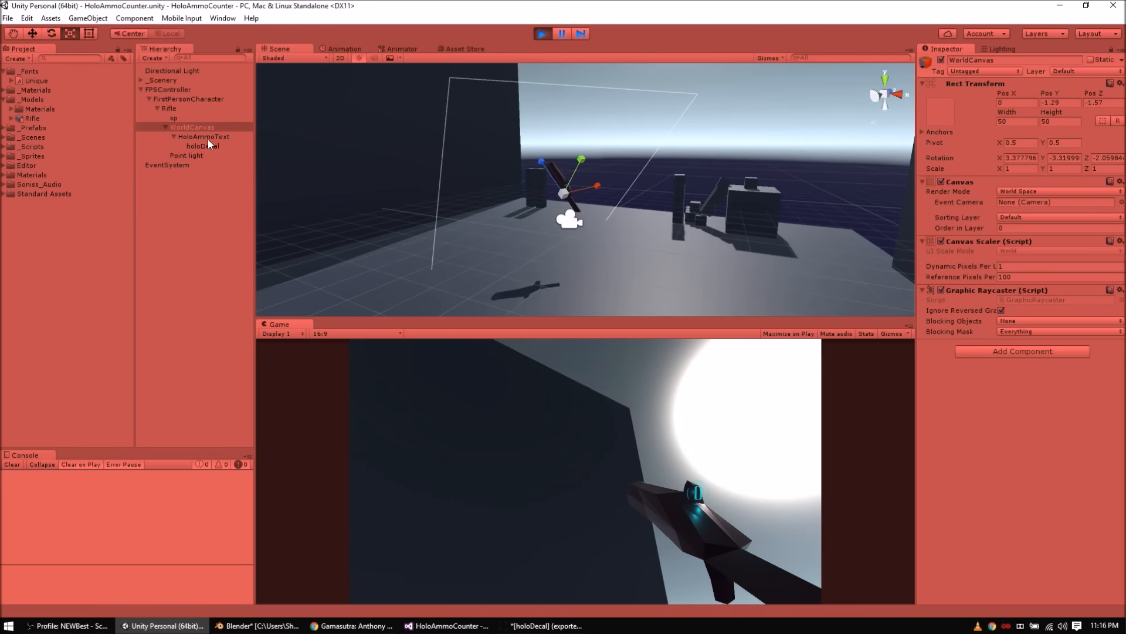
double_click(208, 138)
left_click(624, 387)
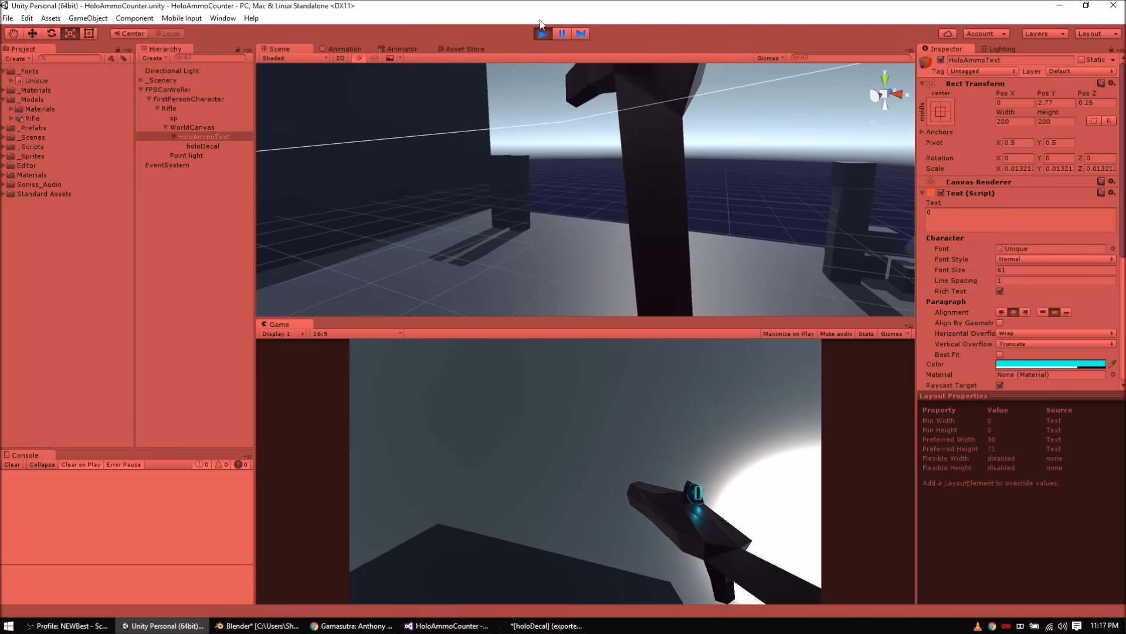
key("ctrl+p")
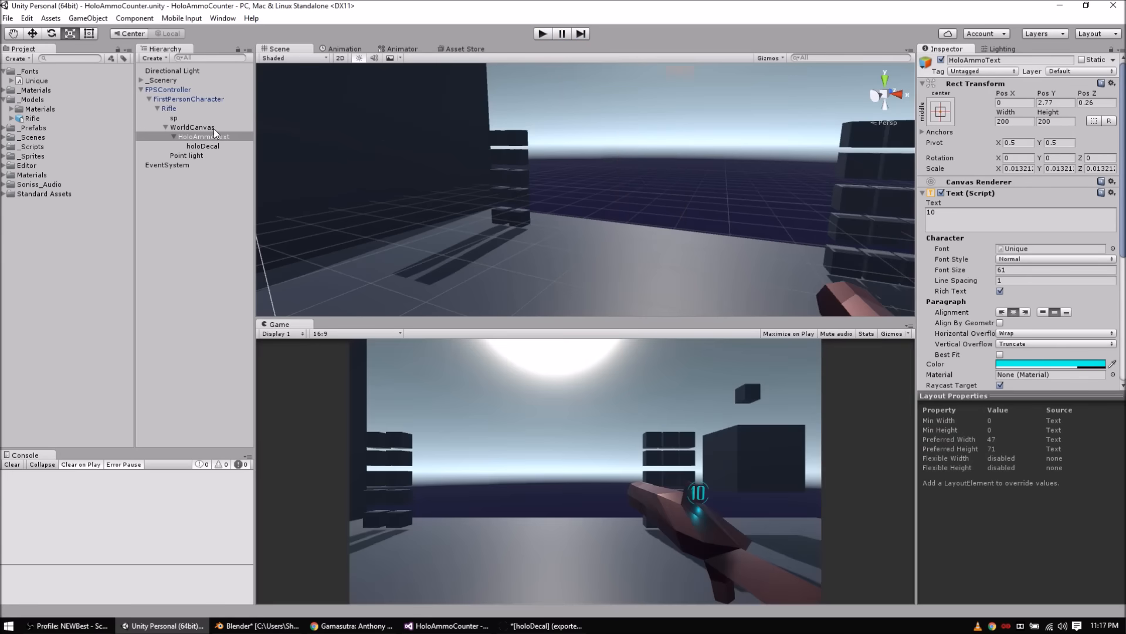
Step: Examine the FPSController in the scene and locate its source prefab within the Standard Assets FirstPersonCharacter folder
double_click(211, 90)
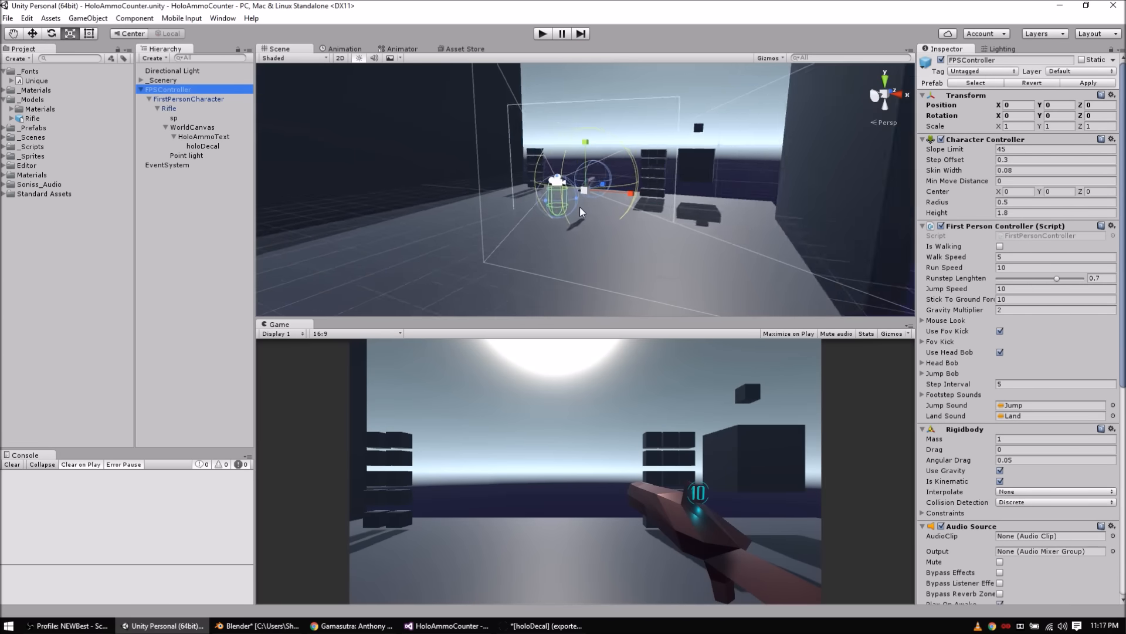
left_click_drag(585, 211, 375, 259, "alt")
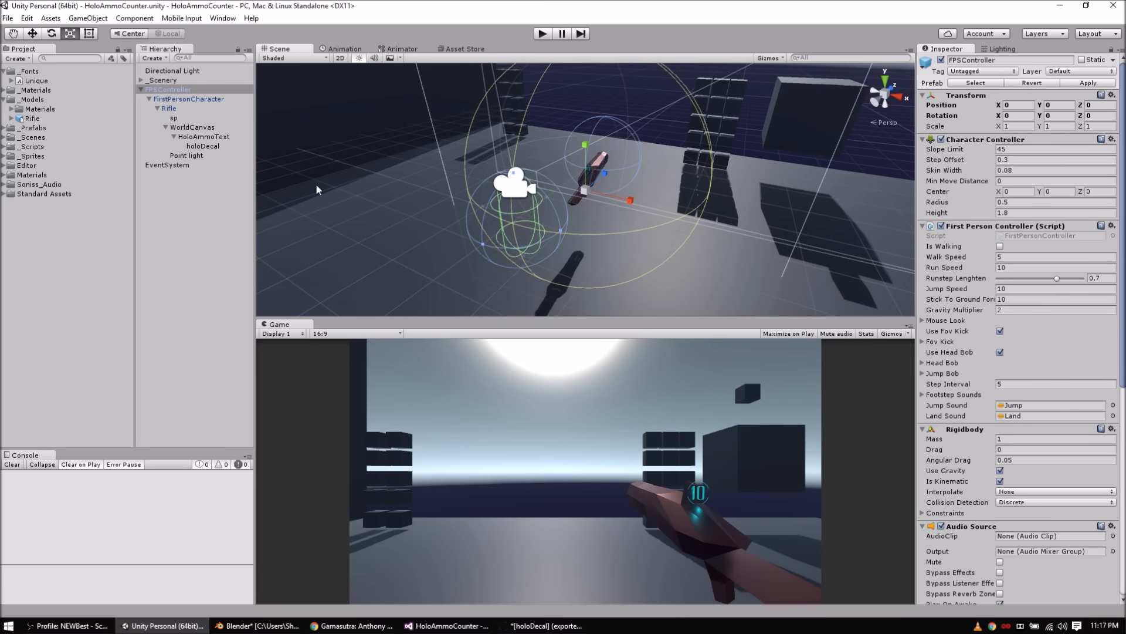
left_click(19, 194)
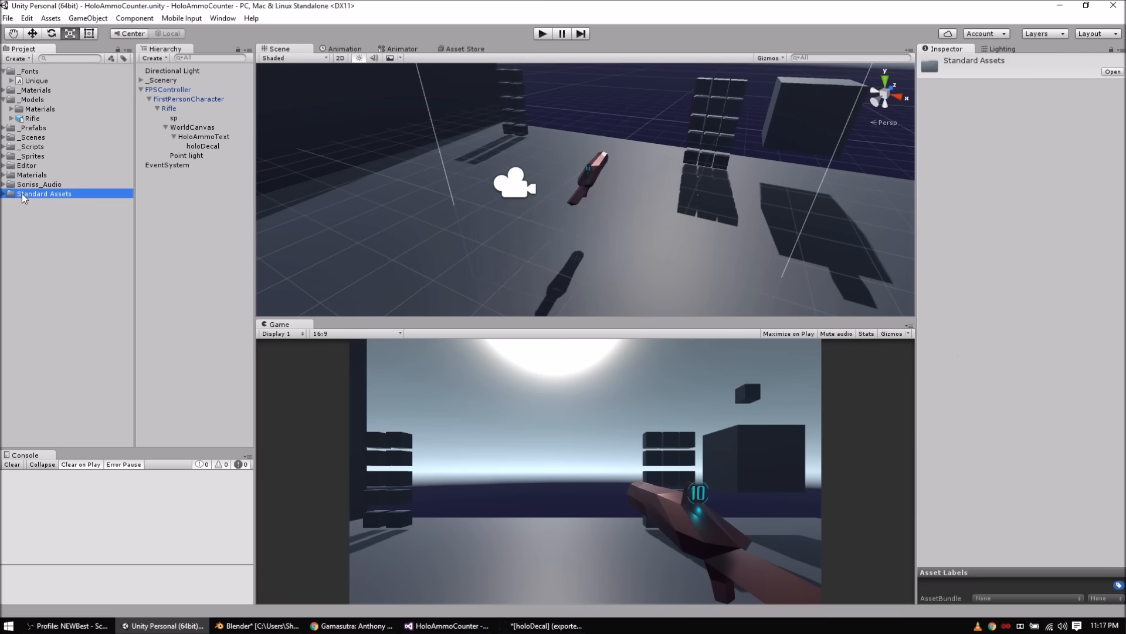
left_click(4, 194)
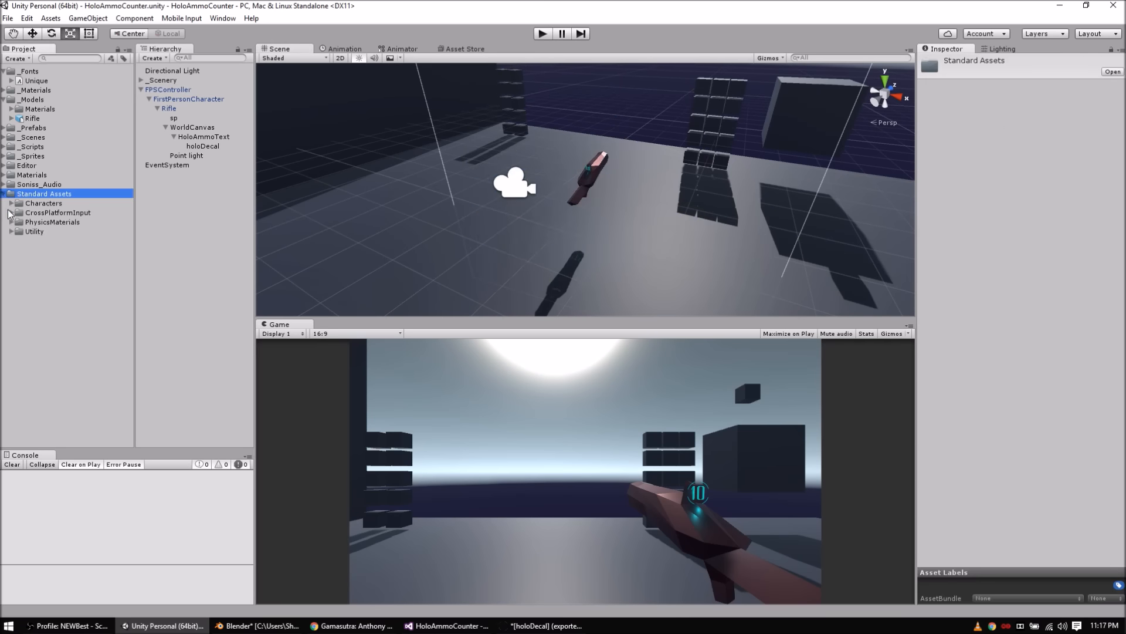
left_click(12, 203)
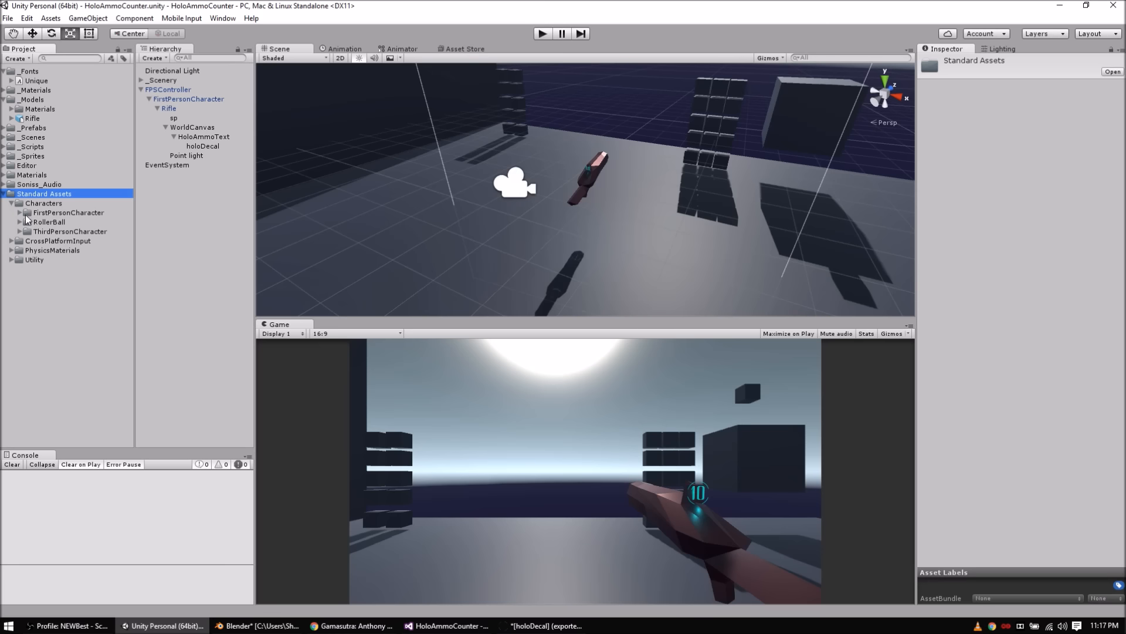
left_click(20, 212)
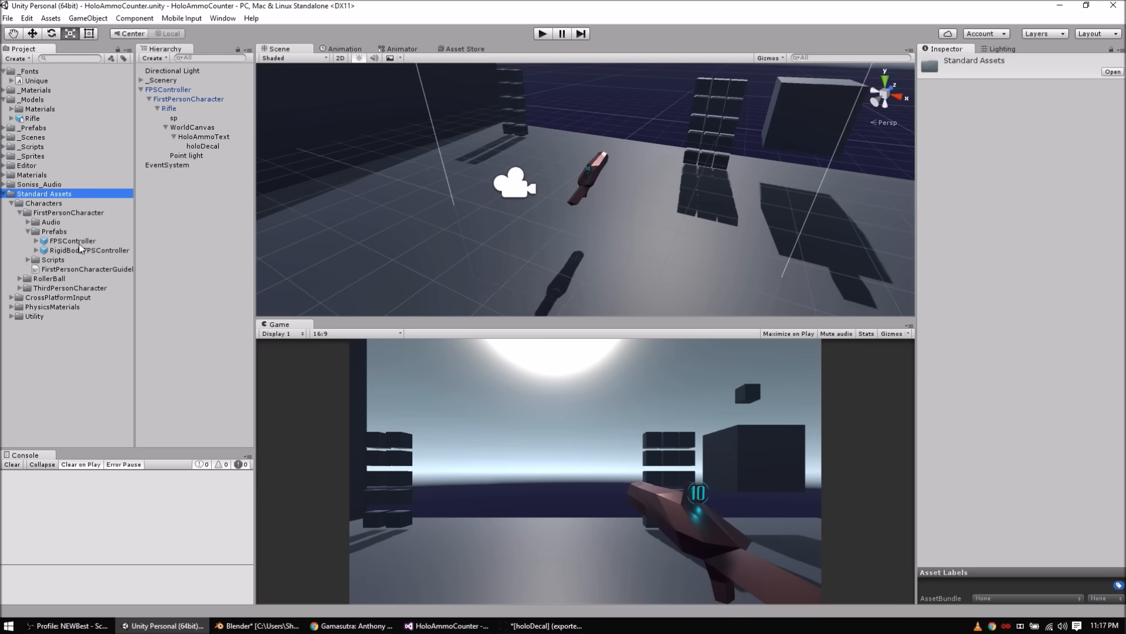
left_click(4, 194)
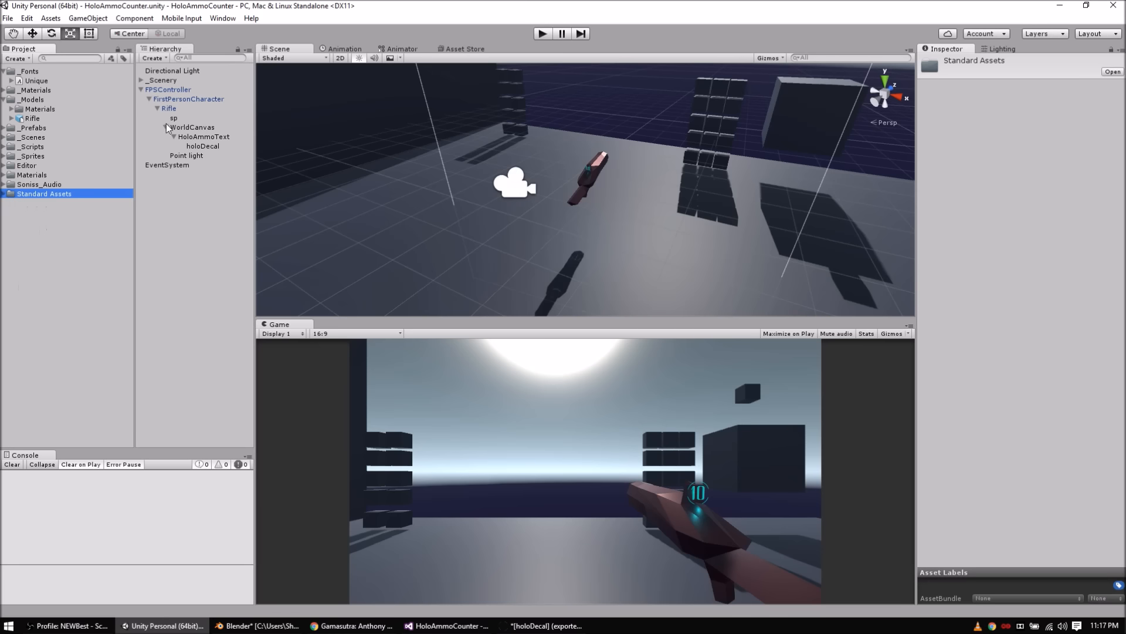
Step: Examine the FirstPersonCharacter camera and the components of its child Rifle object
double_click(189, 100)
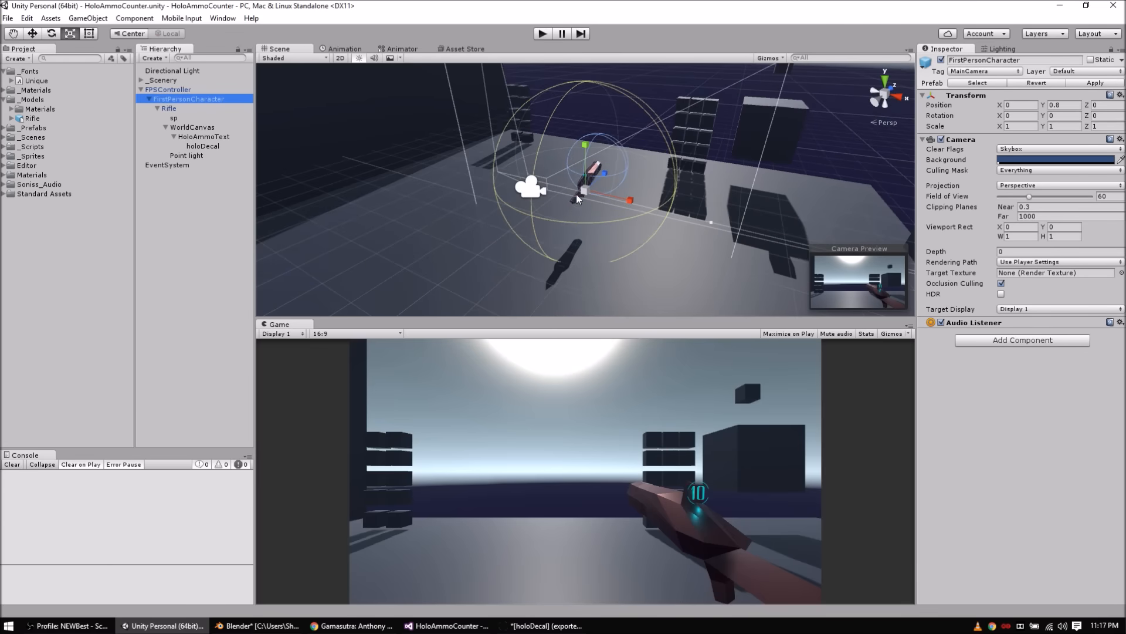
left_click_drag(582, 198, 424, 259, "alt")
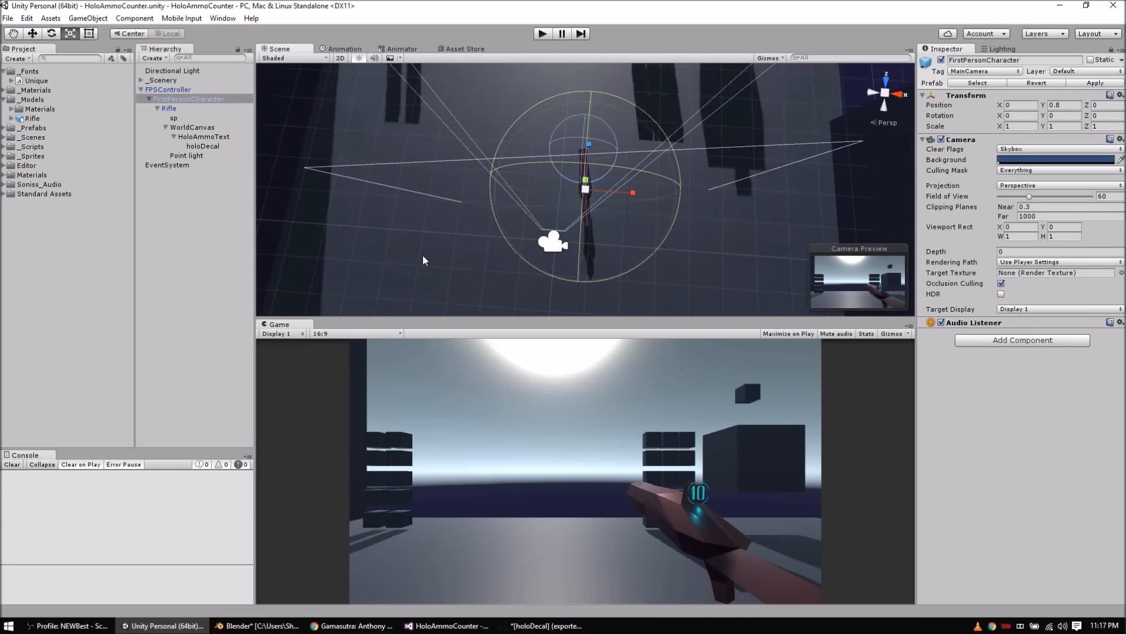
left_click(204, 111)
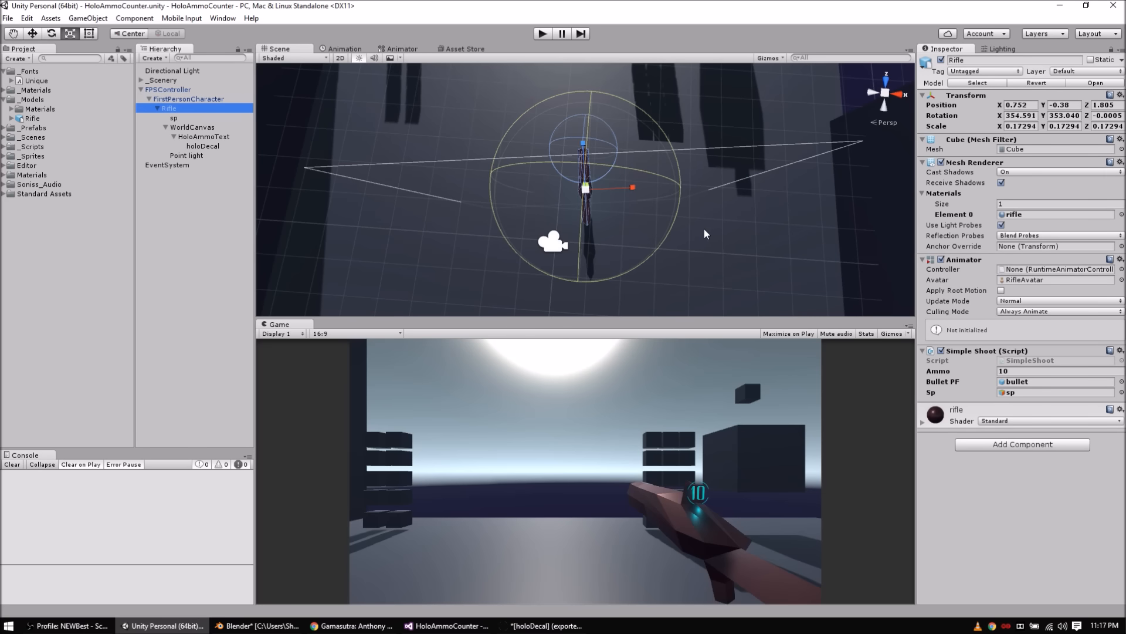
scroll(704, 234, "up", 4)
Step: Switch to Blender and examine the rifle mesh as a wireframe in Edit Mode with all its geometry selected
left_click(229, 627)
middle_click_drag(415, 407, 526, 360)
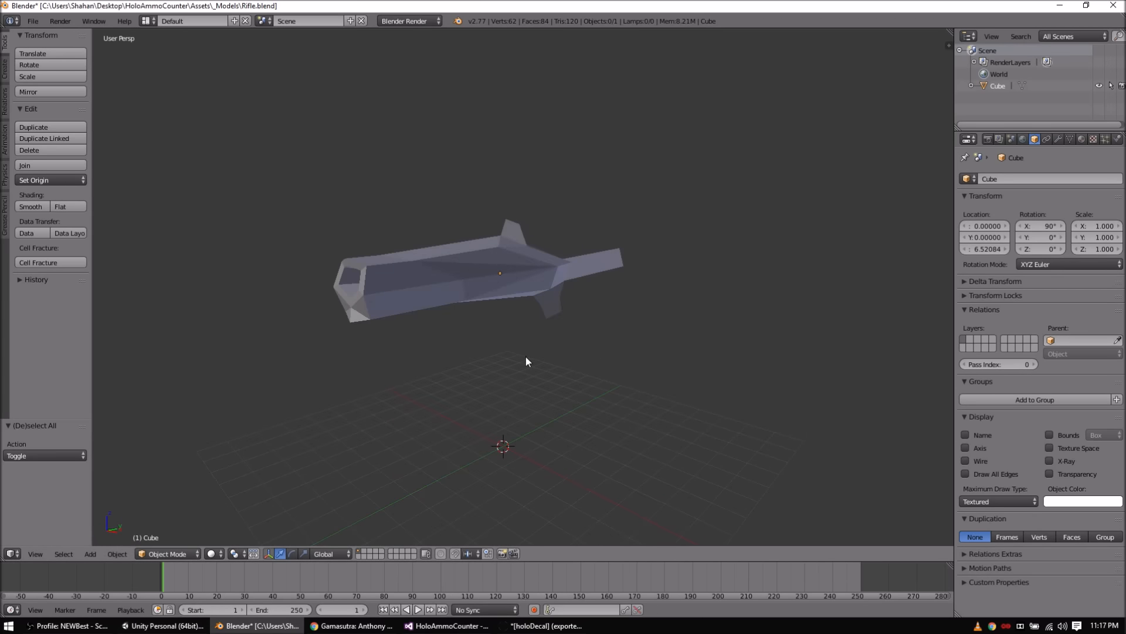
key("z")
mouse_move(440, 351)
middle_mouse_down()
mouse_move(546, 402)
mouse_move(603, 389)
middle_mouse_up()
key("Tab")
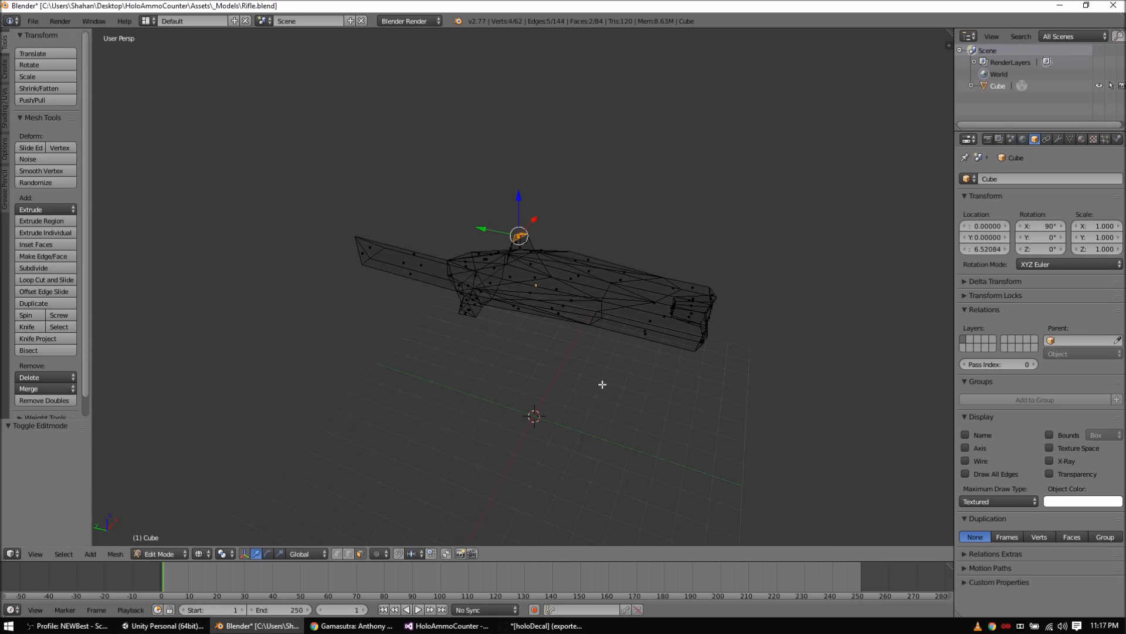
key("a")
middle_click_drag(676, 372, 479, 359)
middle_click_drag(265, 209, 450, 188)
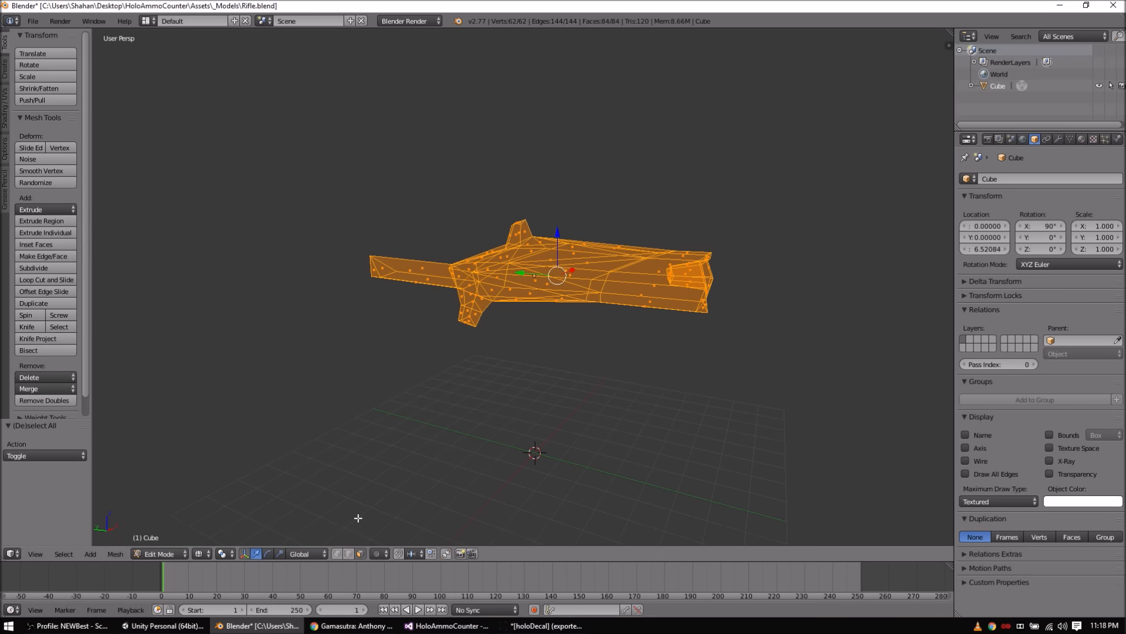
Step: Return the rifle to solid shading in Object Mode and examine its body and raised sight from both sides
key("Tab")
key("z")
middle_click_drag(322, 336, 501, 330)
scroll(501, 329, "up", 5)
middle_click_drag(466, 231, 557, 220)
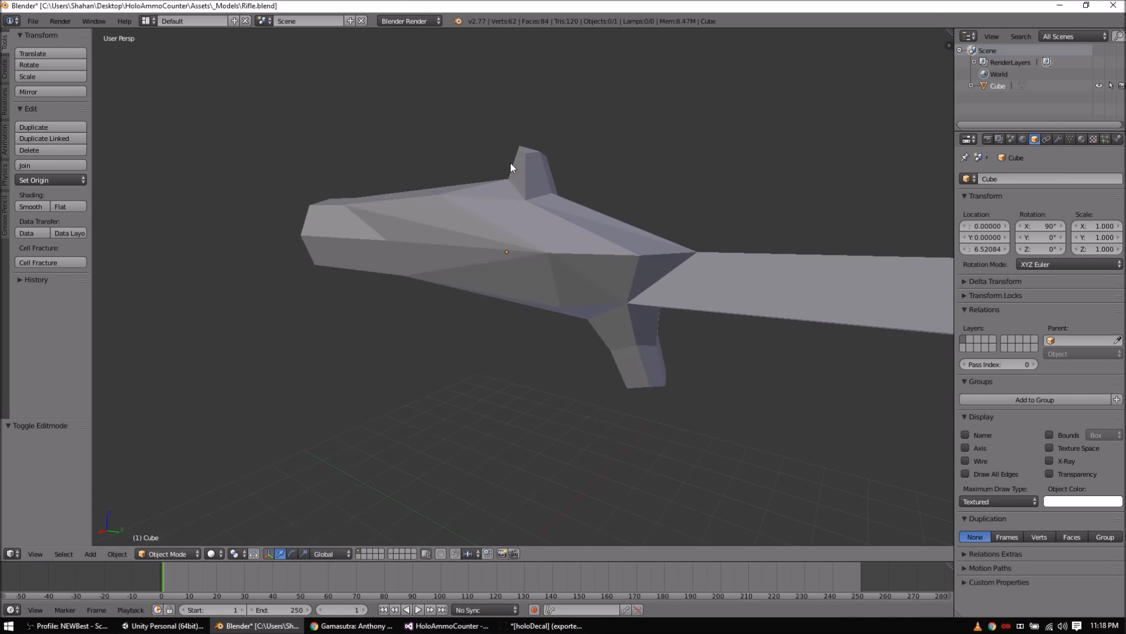
middle_click_drag(620, 221, 457, 239)
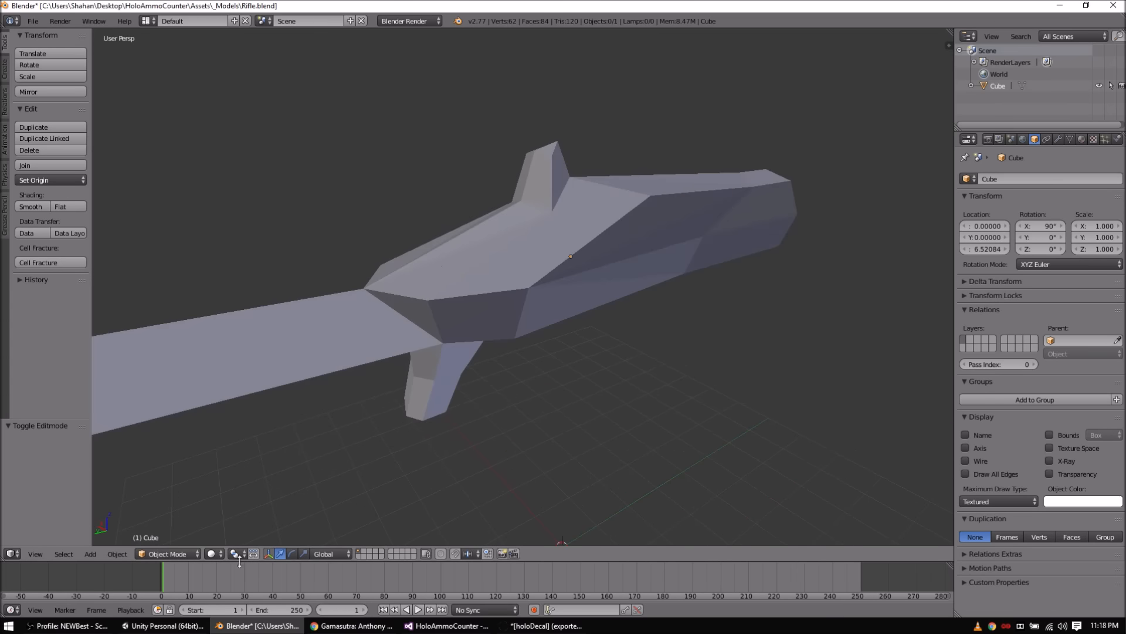
Step: Switch back to Unity and examine the sp object at the rifle's muzzle, using global handle orientation
left_click(164, 625)
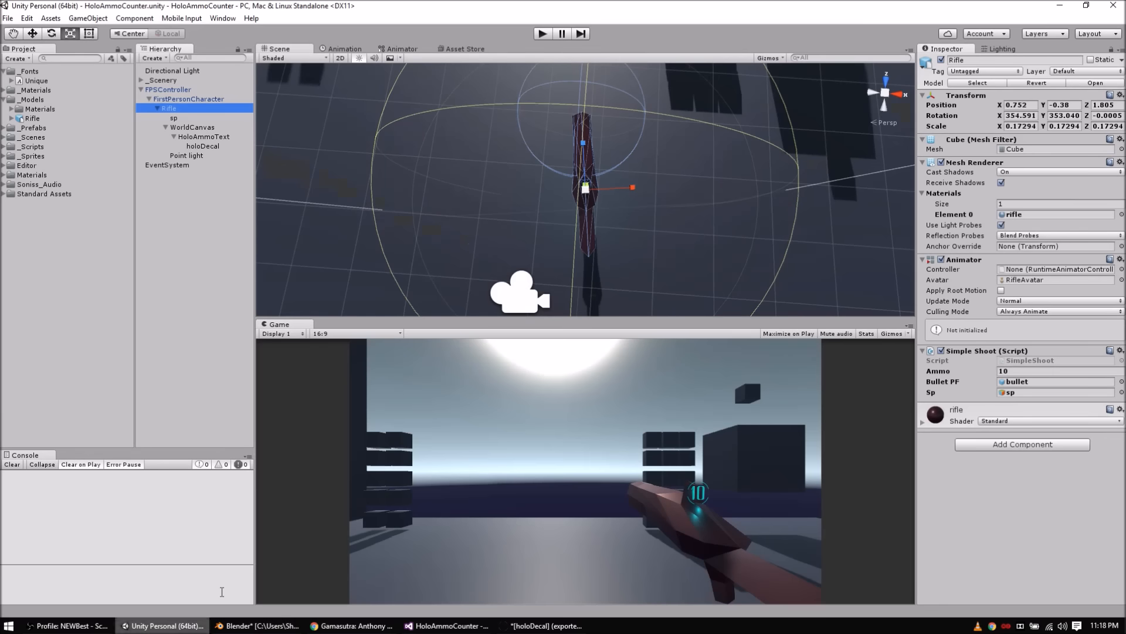
double_click(184, 119)
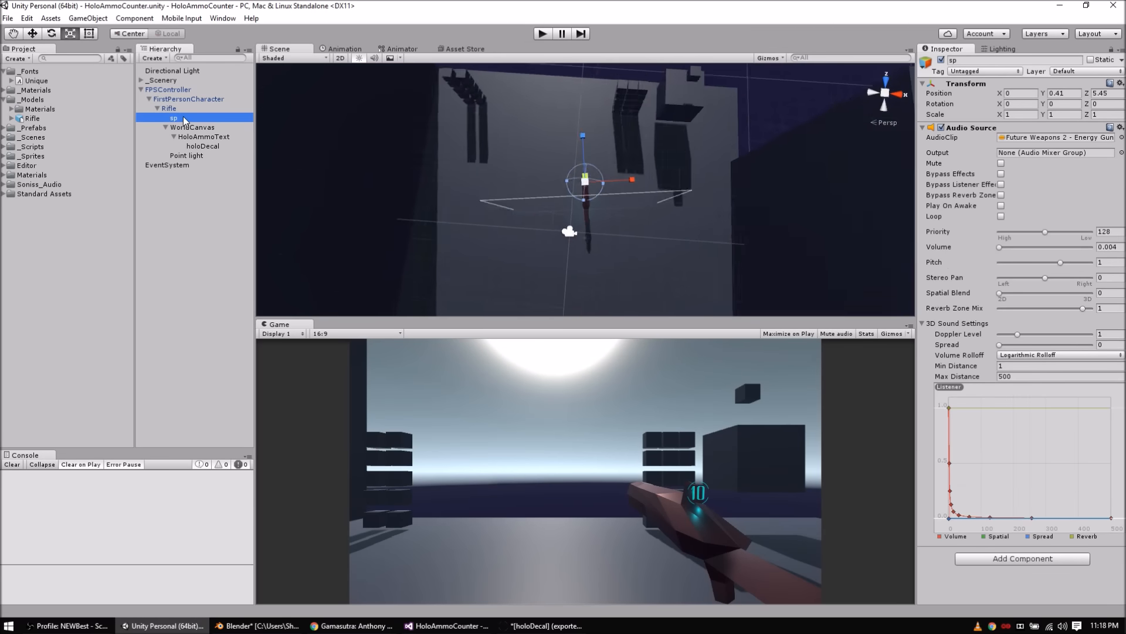
scroll(651, 218, "up", 10)
left_click_drag(649, 221, 441, 219, "alt")
key("x")
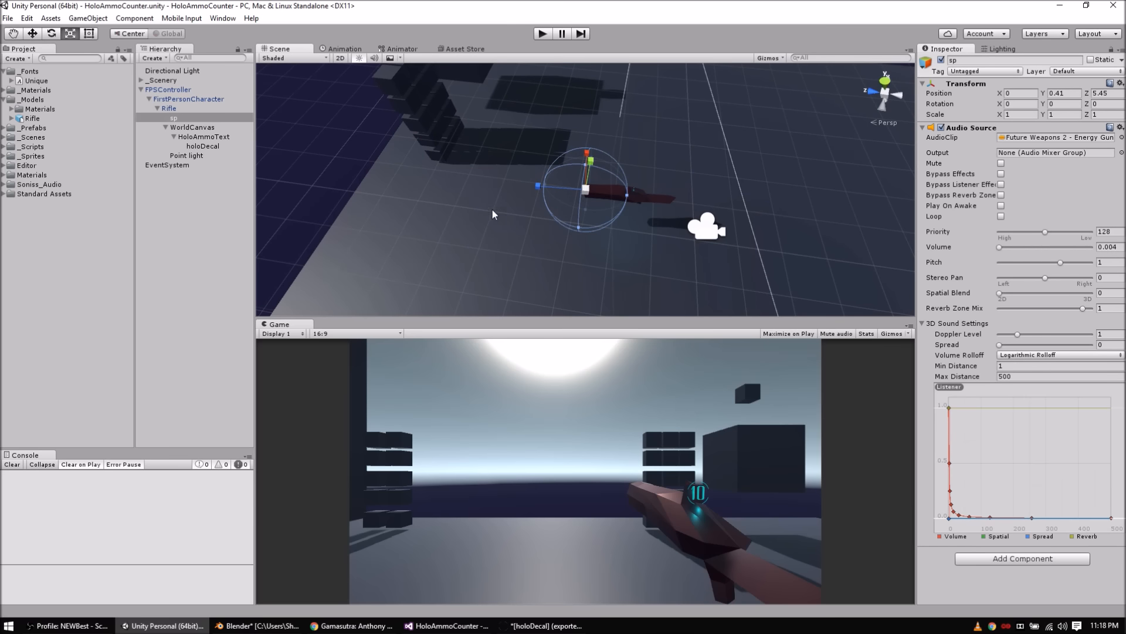
double_click(201, 119)
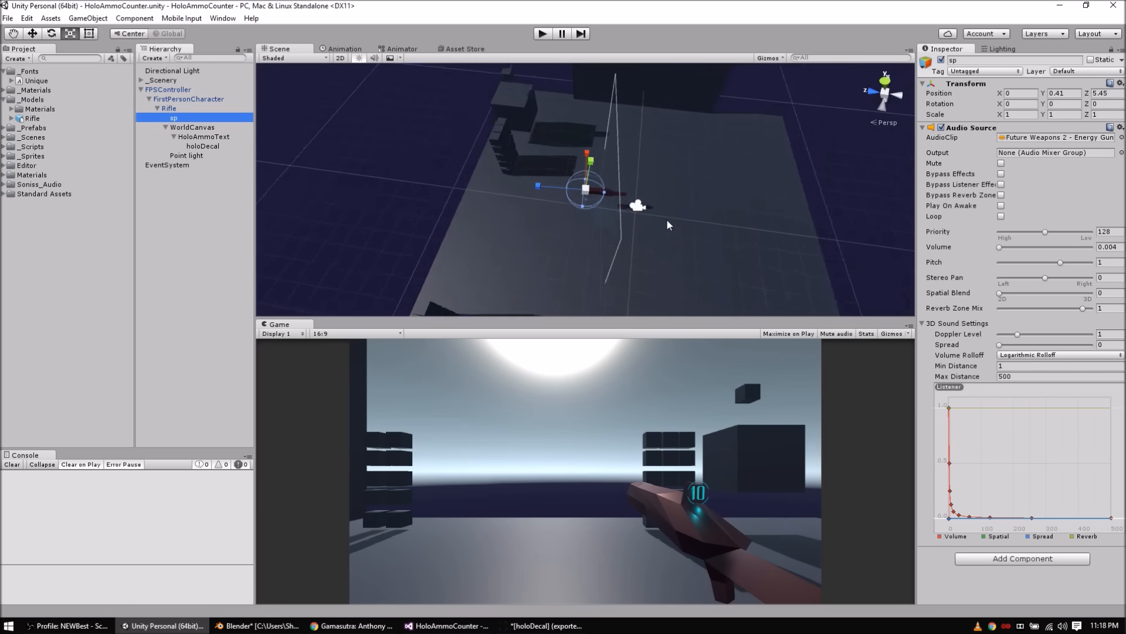
left_click_drag(542, 258, 579, 104, "alt")
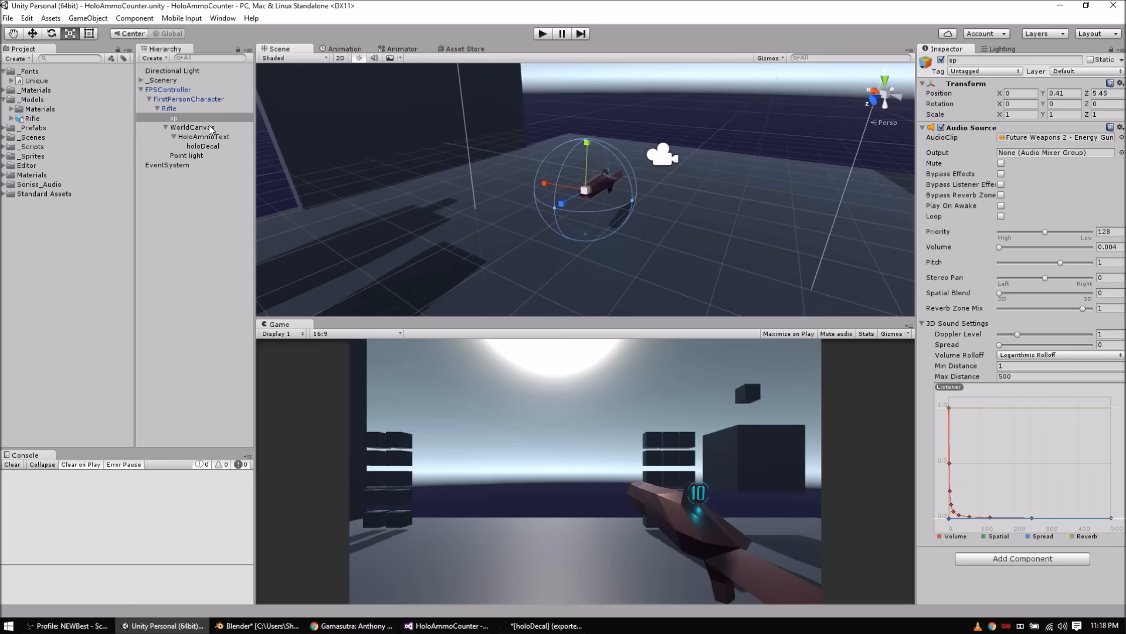
Step: Examine the WorldCanvas render mode choices and the text and script components of its child HoloAmmoText
left_click(191, 127)
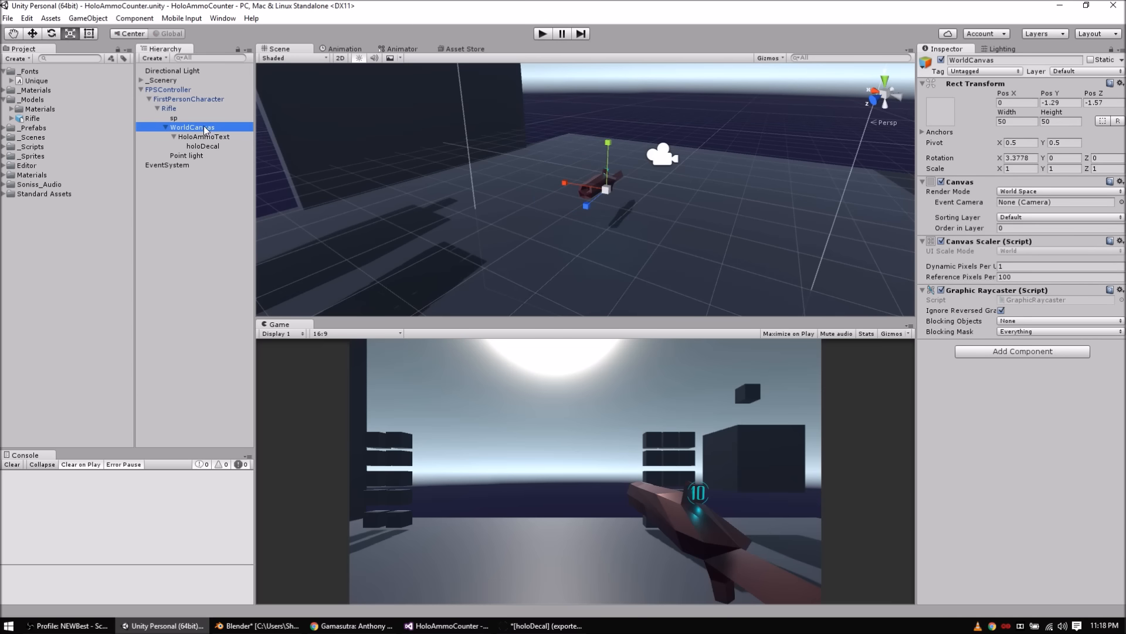
left_click(1015, 192)
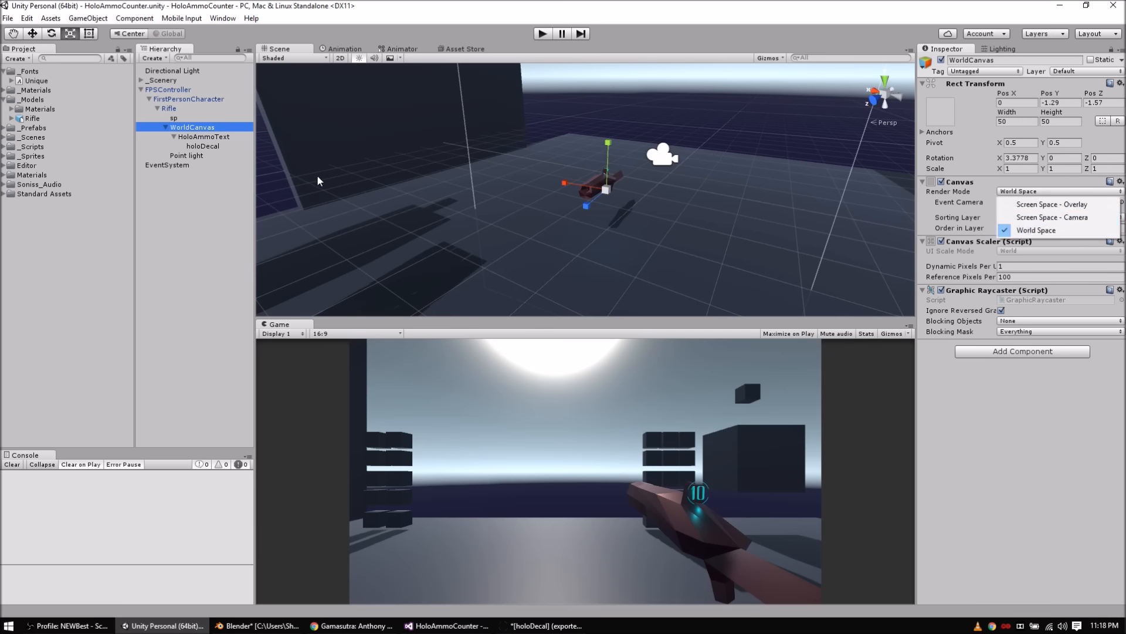
left_click(195, 141)
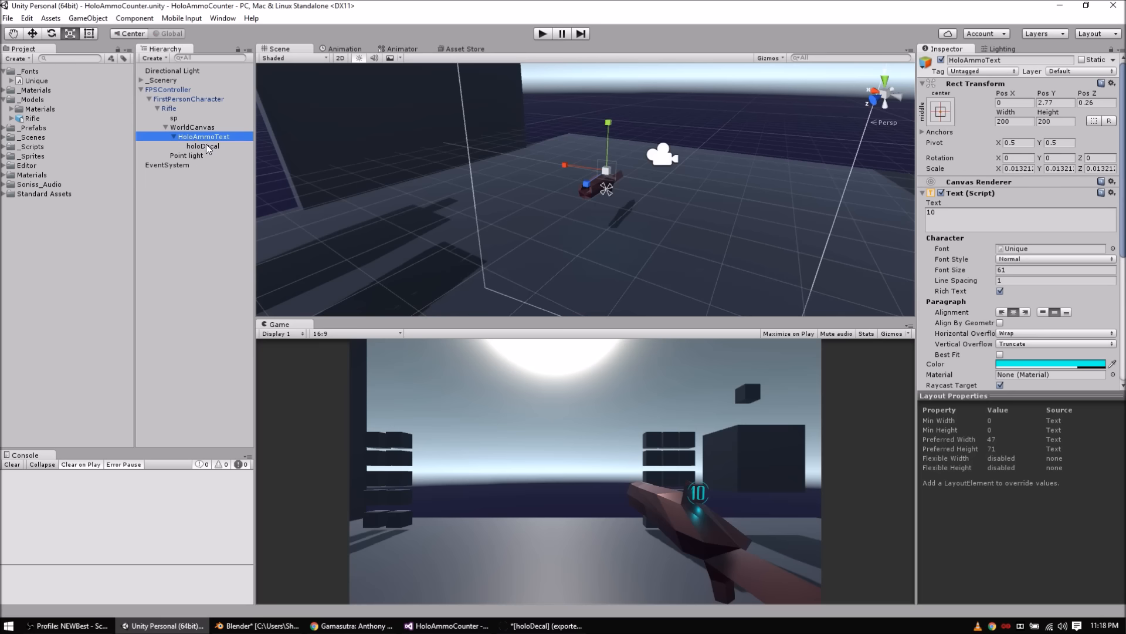
scroll(1000, 242, "down", 5)
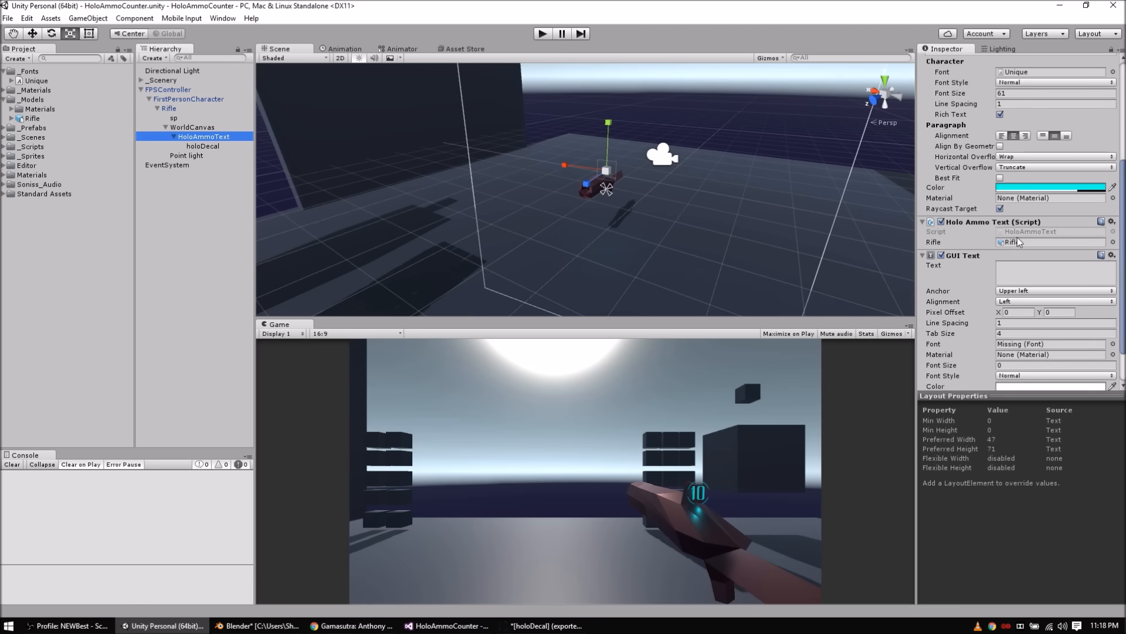
scroll(962, 228, "up", 5)
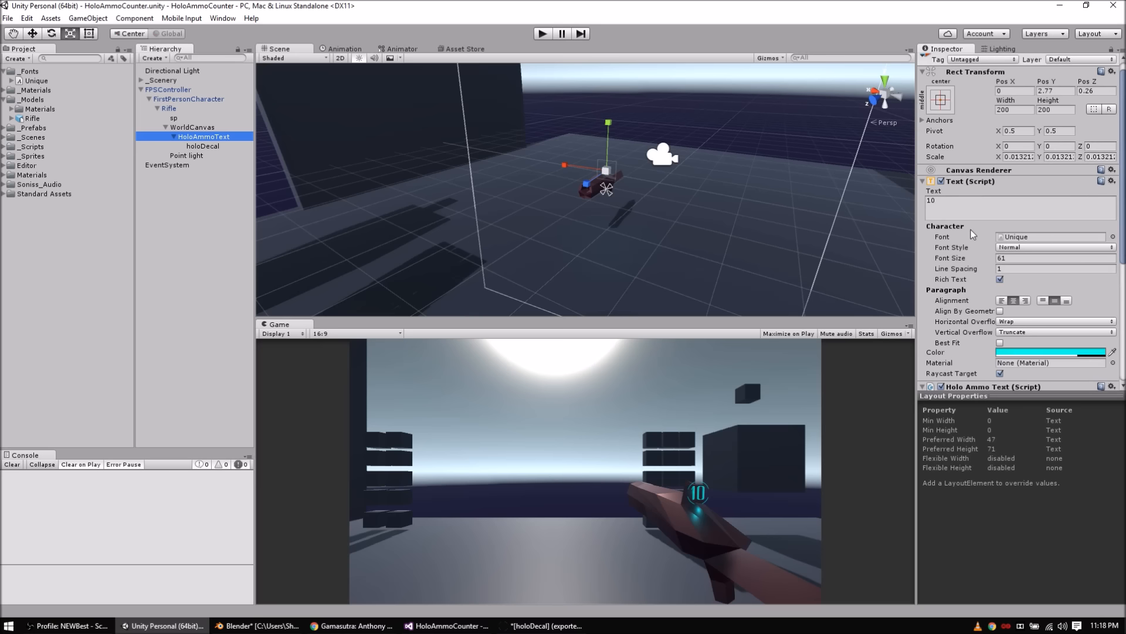
scroll(970, 229, "down", 4)
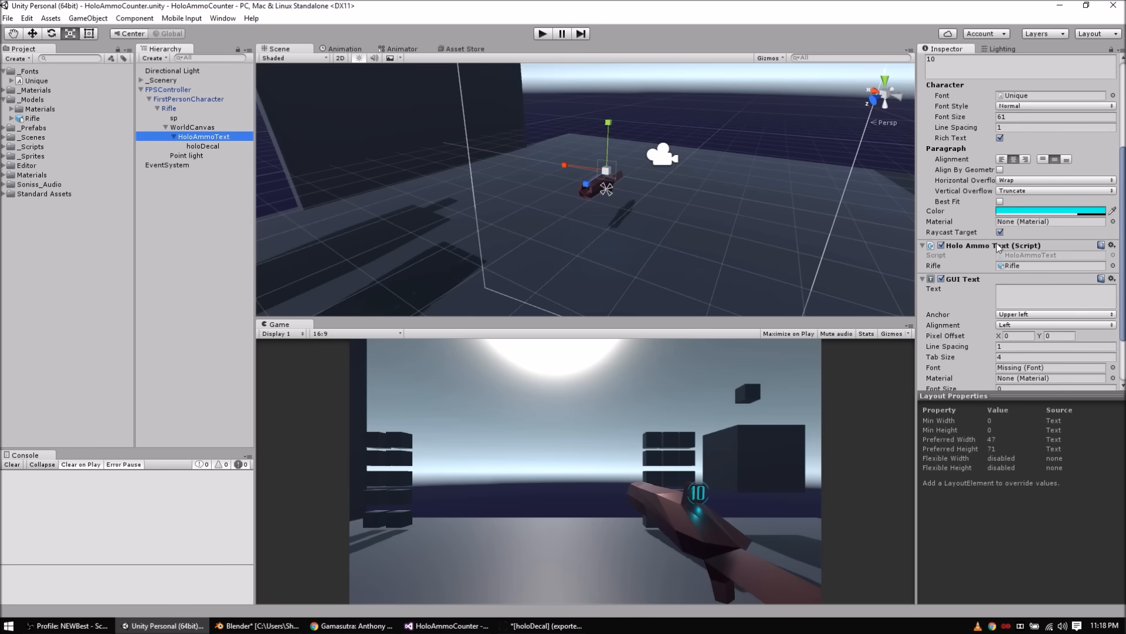
Step: Open the HoloAmmoText script in Visual Studio and read through its using directives, variables, Awake and Update methods
left_click(1014, 256)
double_click(1012, 256)
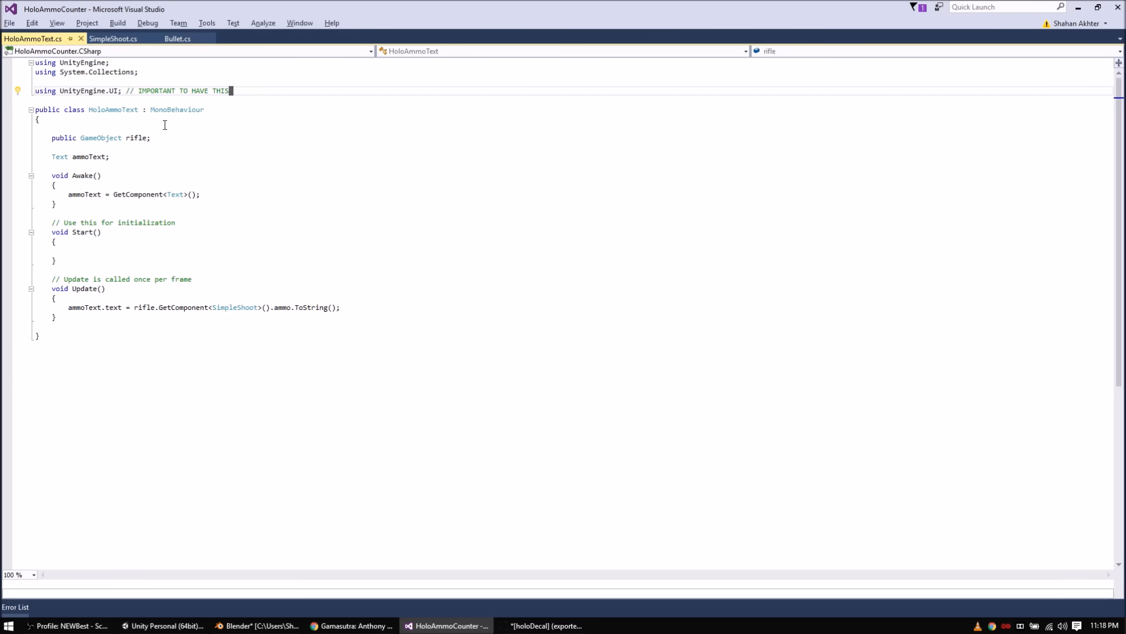
key("BackSpace")
key("Down")
key("Down")
key("Down")
key("Down")
key("Down")
key("Down")
key("Down")
key("Down")
key("Down")
key("Down")
key("Down")
key("Down")
key("Down")
key("Up")
key("Up")
key("Up")
key("Up")
key("Up")
key("Up")
key("Down")
key("Down")
key("Down")
key("Down")
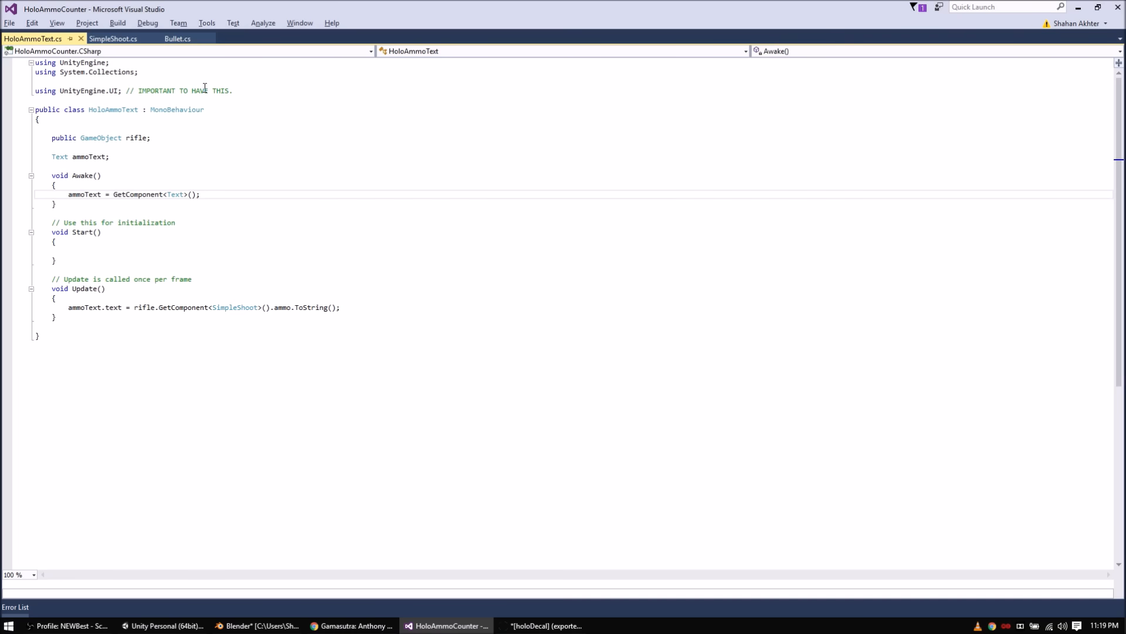
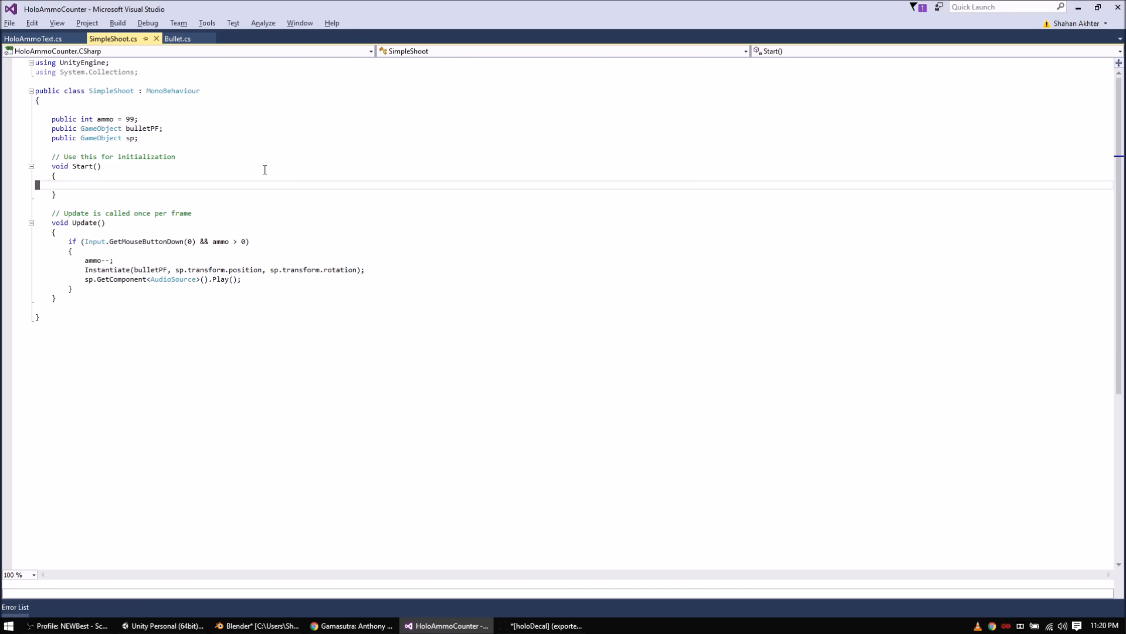
Step: Examine the force and destroy lines in the Bullet script, then return to the SimpleShoot script
left_click(176, 38)
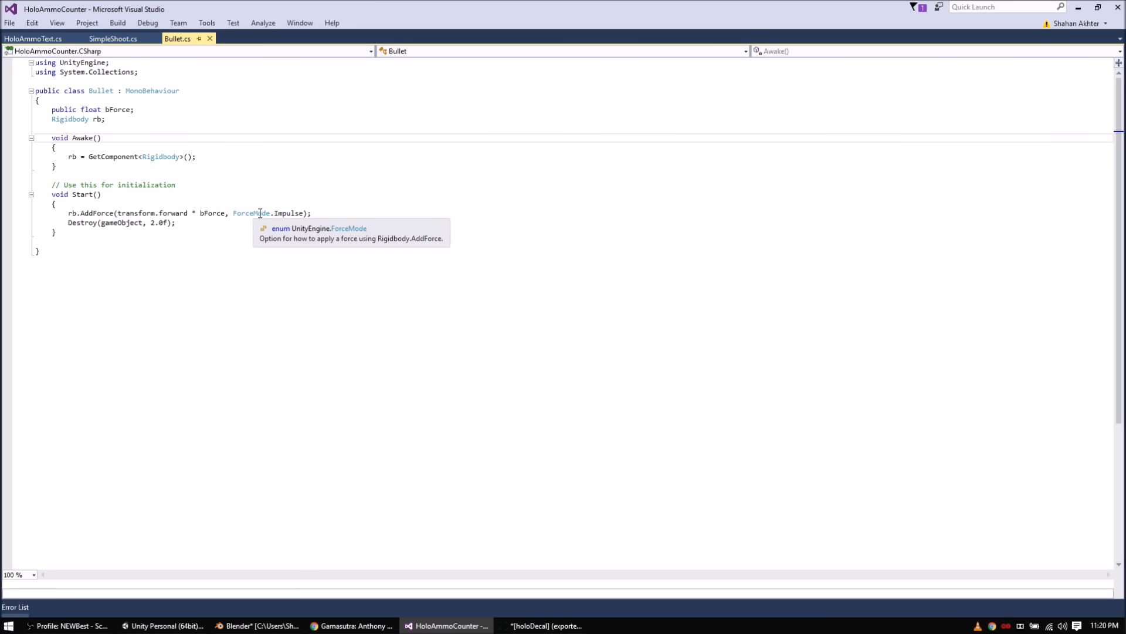
mouse_move(291, 212)
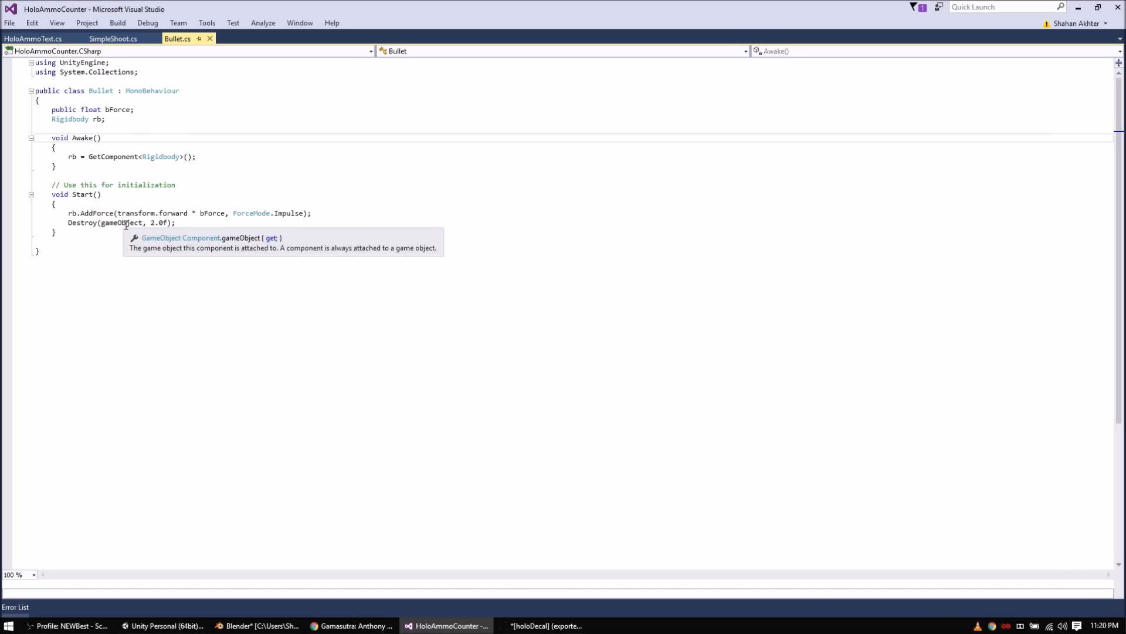
mouse_move(154, 223)
left_click(118, 43)
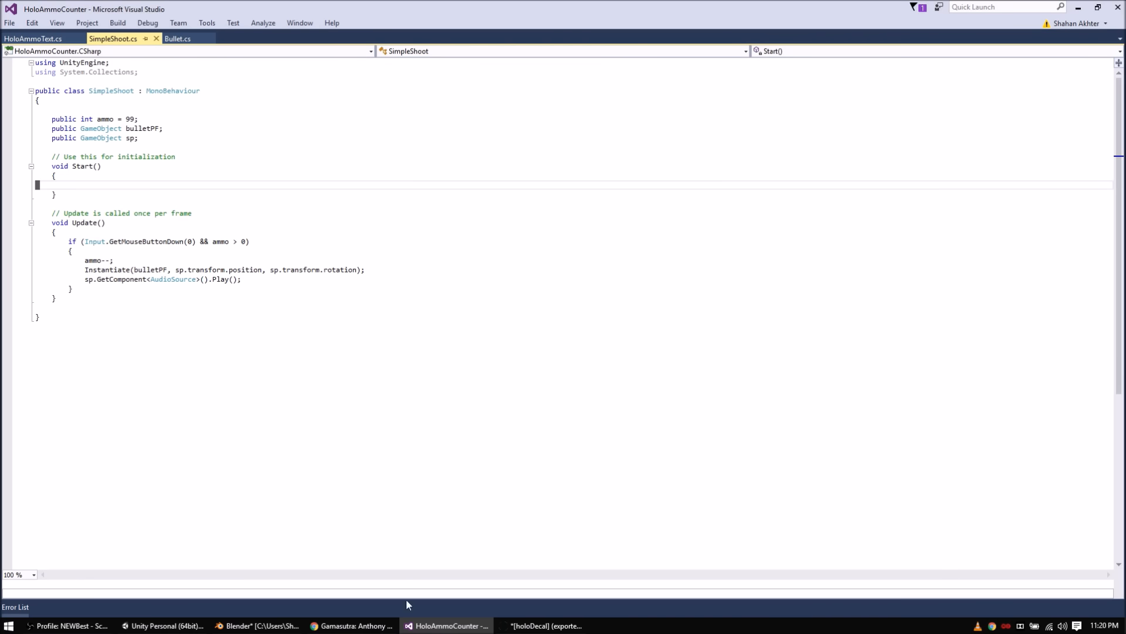
Step: Switch back to Unity and examine the rifle's Point light up close from behind the ammo counter
left_click(186, 626)
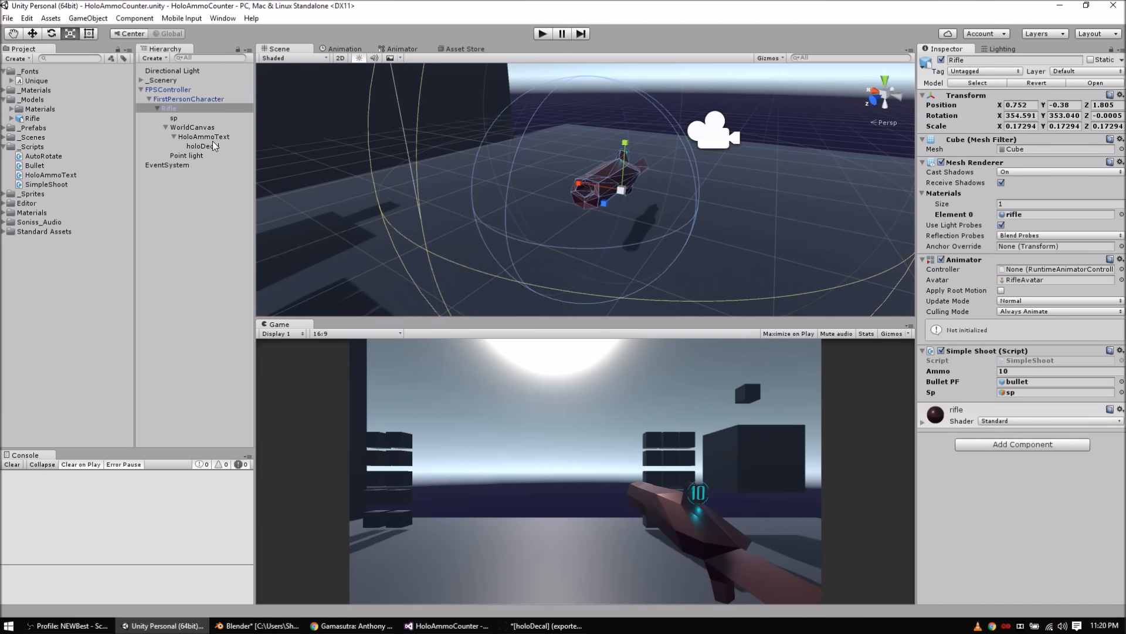
double_click(187, 155)
scroll(629, 205, "up", 15)
left_click_drag(691, 197, 276, 192, "alt")
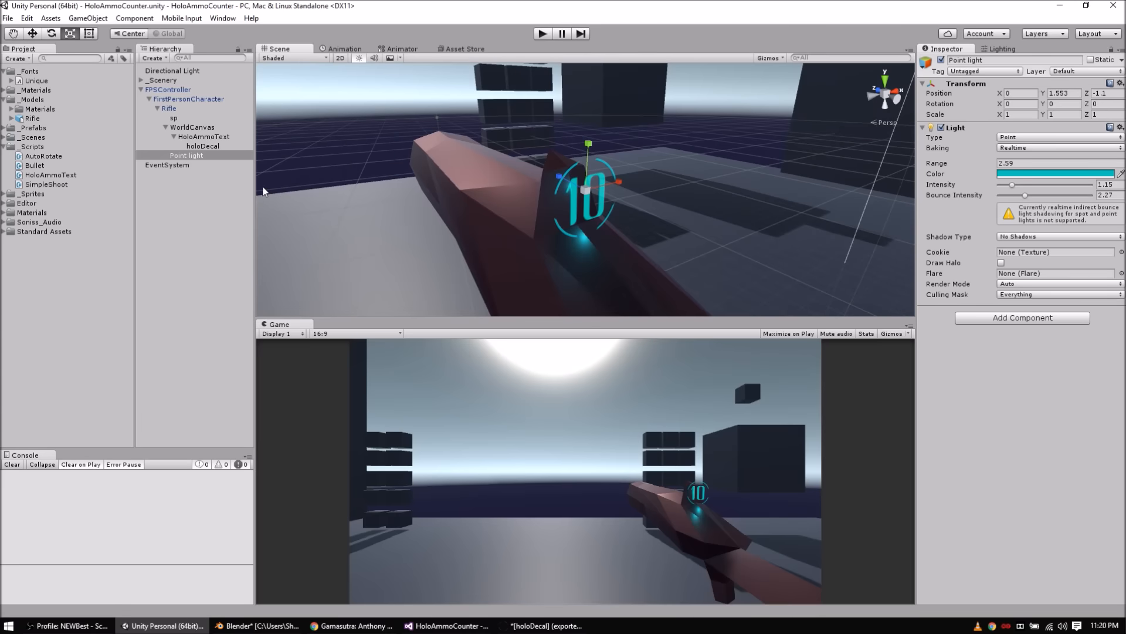
Step: Review the WorldCanvas settings and the Holo Ammo Text component on HoloAmmoText
left_click(200, 132)
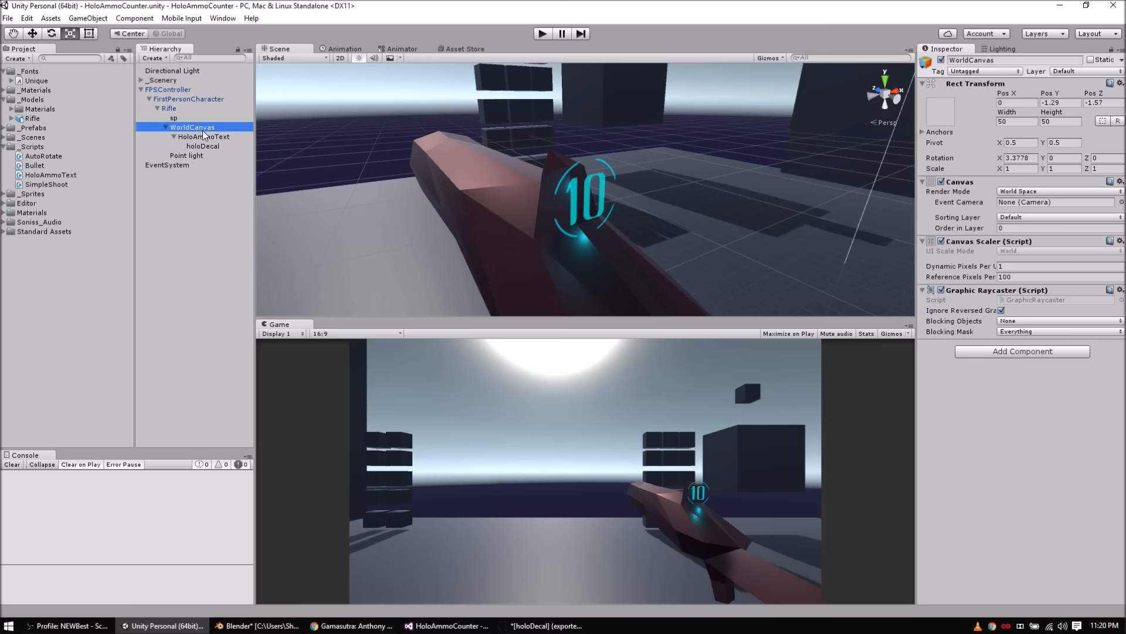
left_click(202, 138)
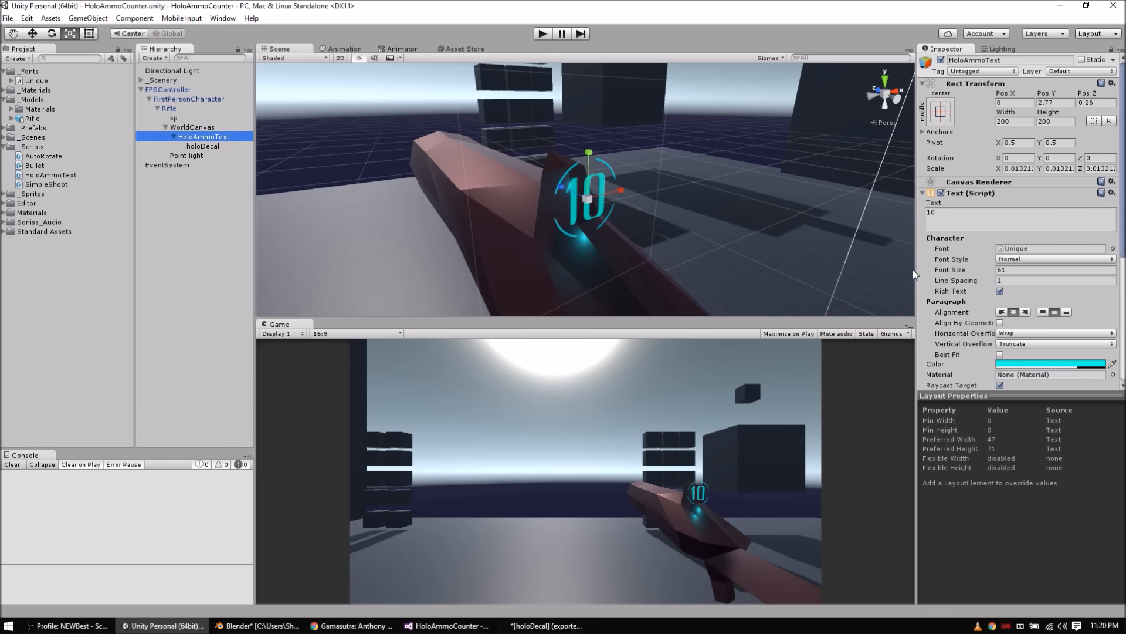
scroll(1052, 242, "down", 10)
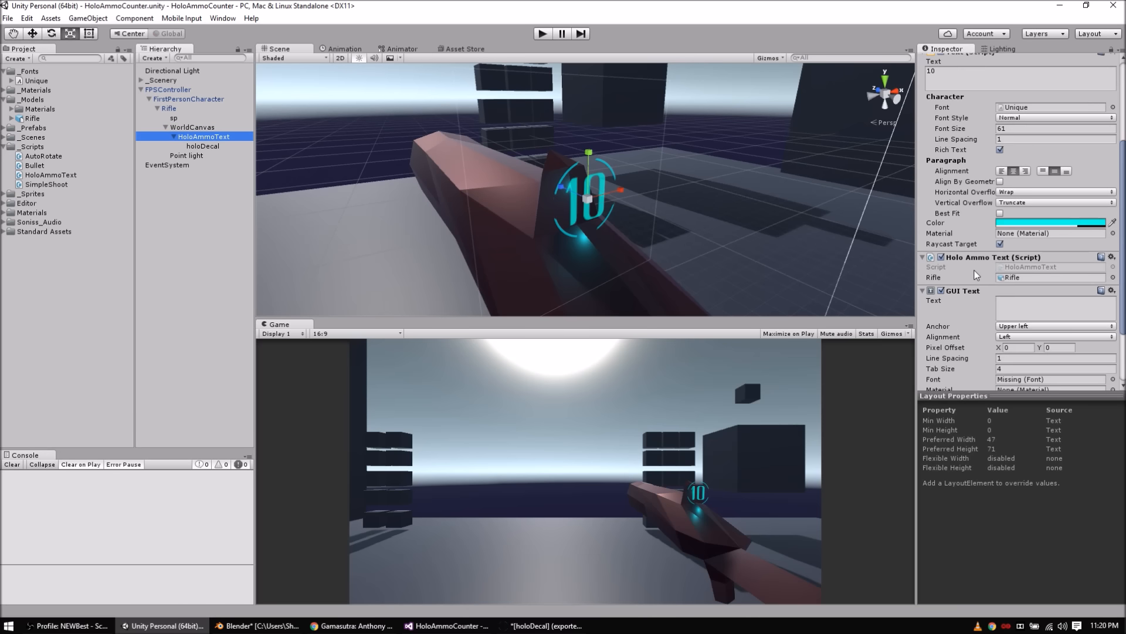
Step: Examine the holoDecal object's sprite and Auto Rotate components, then view its source image in GIMP
double_click(201, 148)
scroll(643, 209, "up", 5)
scroll(642, 212, "down", 10)
left_click_drag(672, 226, 508, 202, "alt")
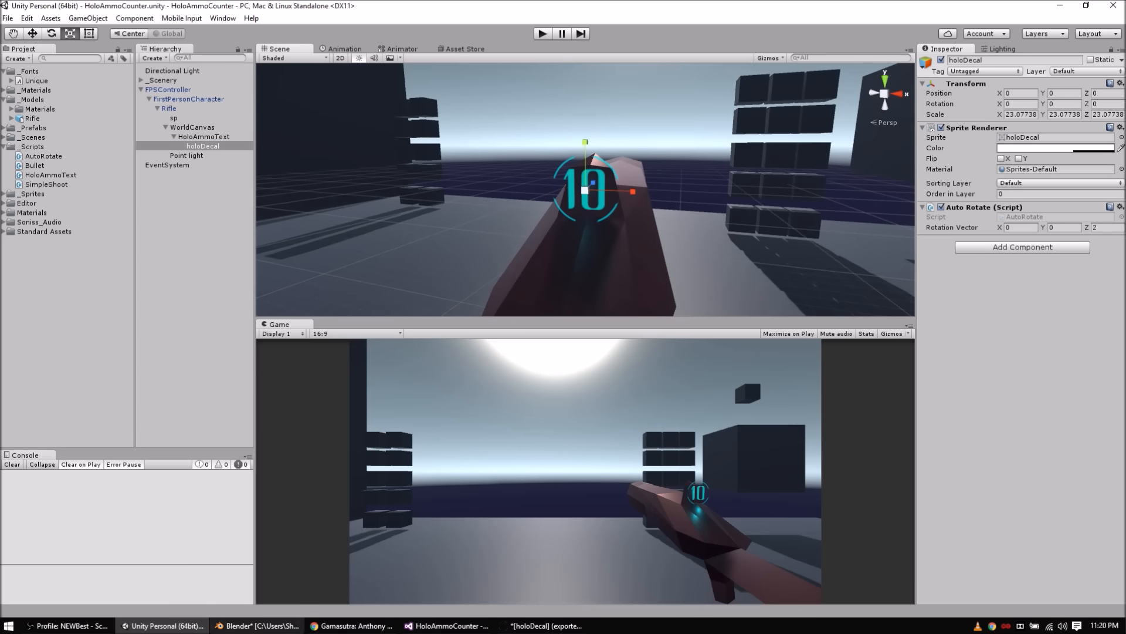
left_click(525, 626)
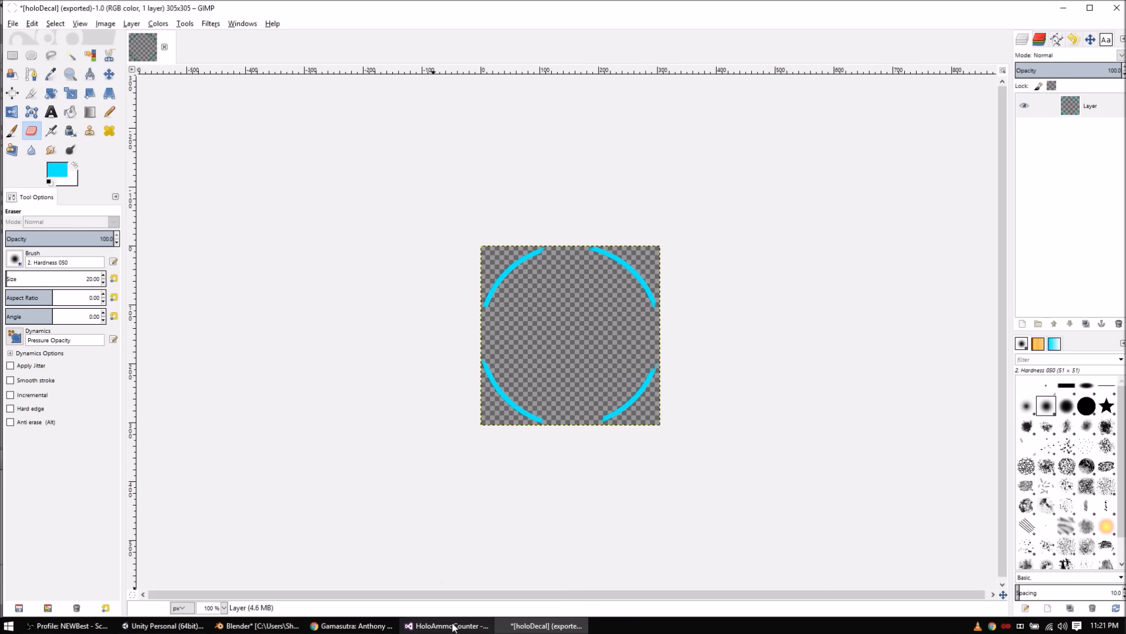
Step: Switch back to Unity and examine the texture type choices of the holoDecal sprite in the _Sprites folder
left_click(165, 625)
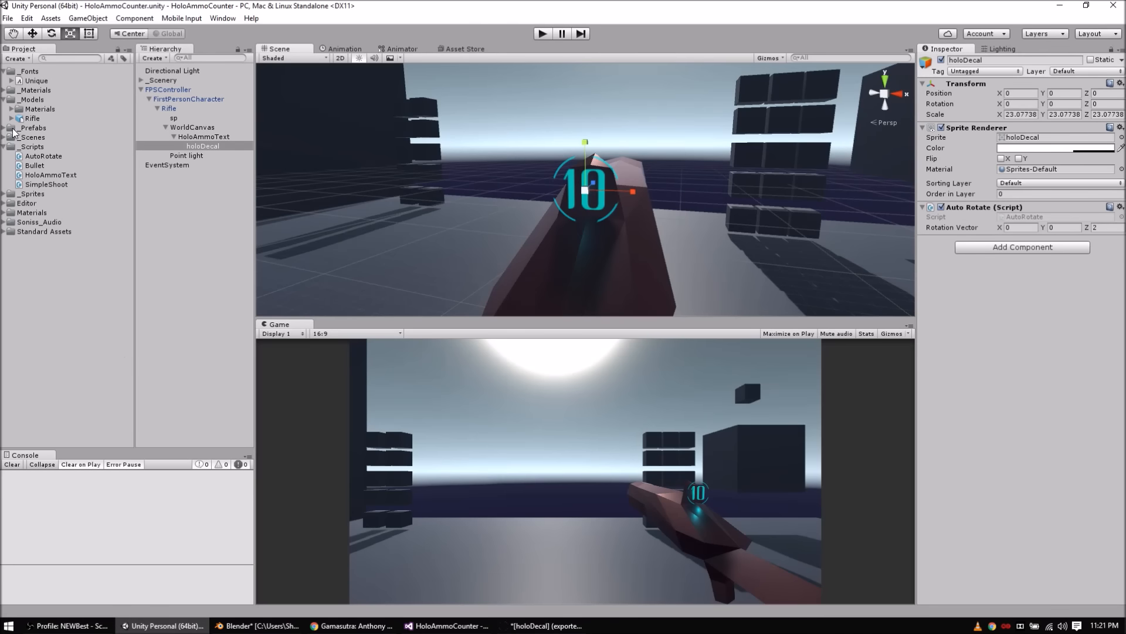
left_click(5, 194)
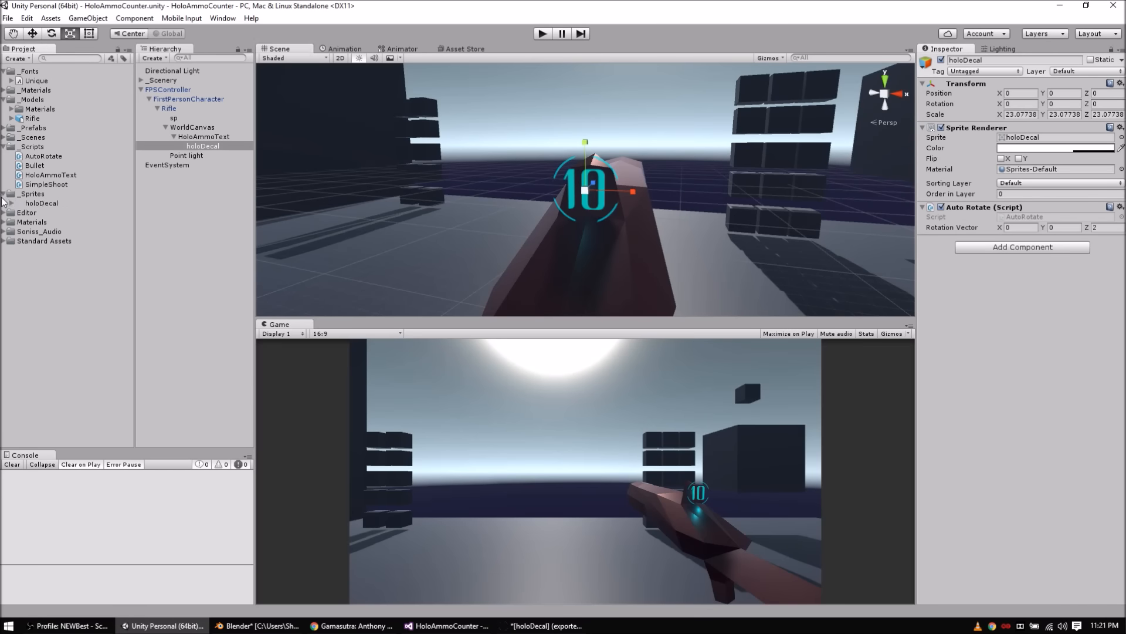
left_click(58, 203)
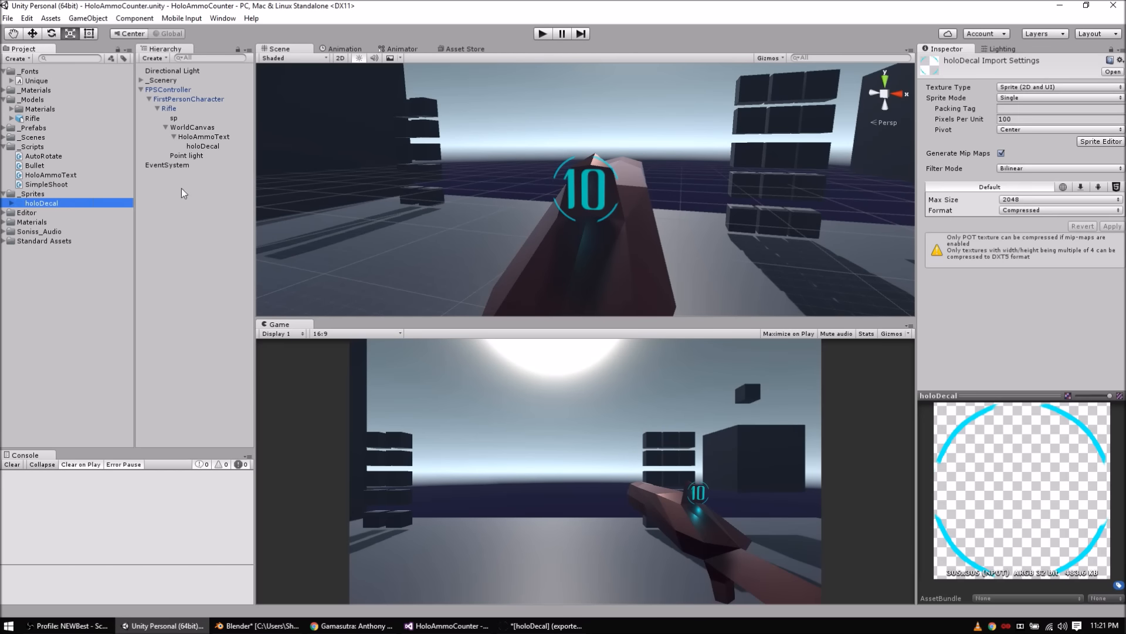
left_click(1039, 88)
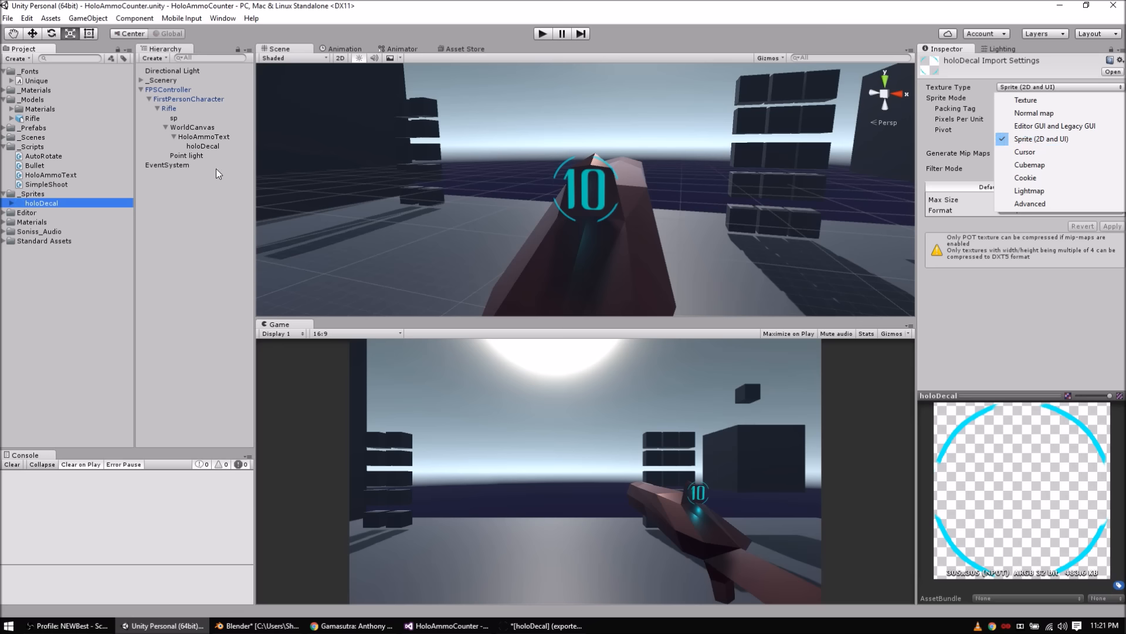
Step: Review the components of the holoDecal object and its parent HoloAmmoText once more
left_click(212, 150)
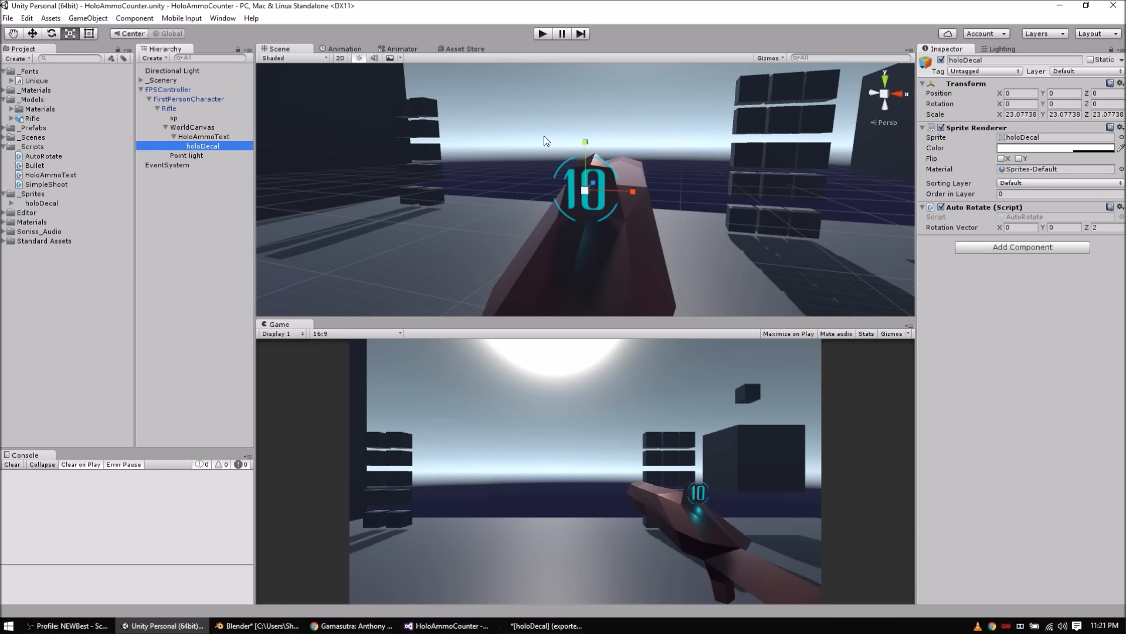
left_click(235, 138)
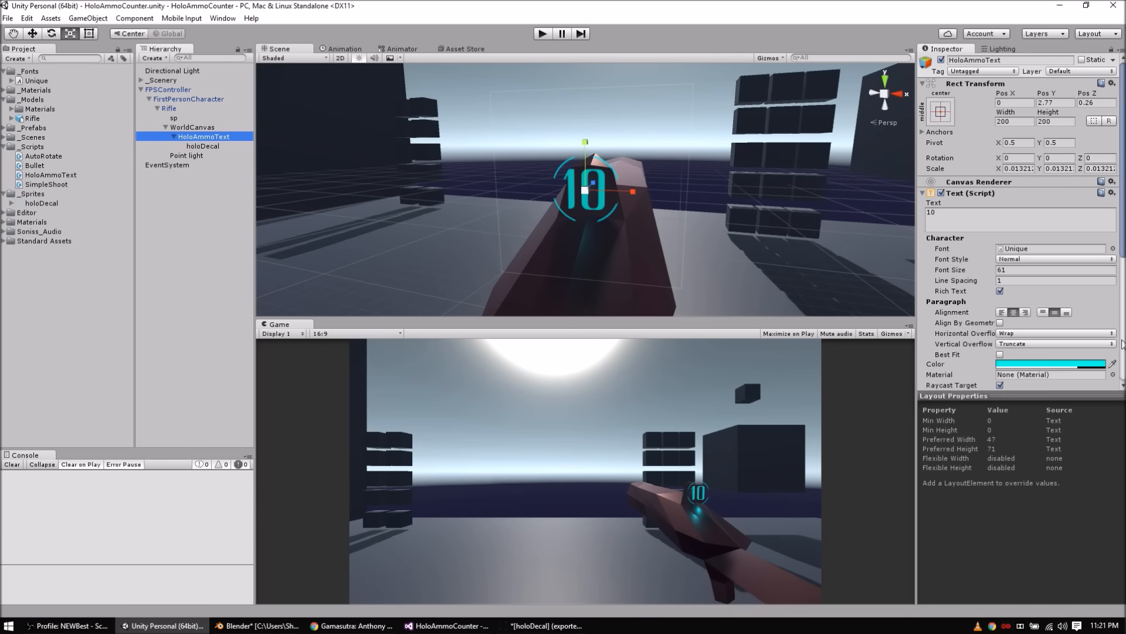
scroll(966, 272, "down", 4)
scroll(967, 272, "up", 4)
Step: Delete the WorldCanvas object and its children from the rifle
left_click(195, 128)
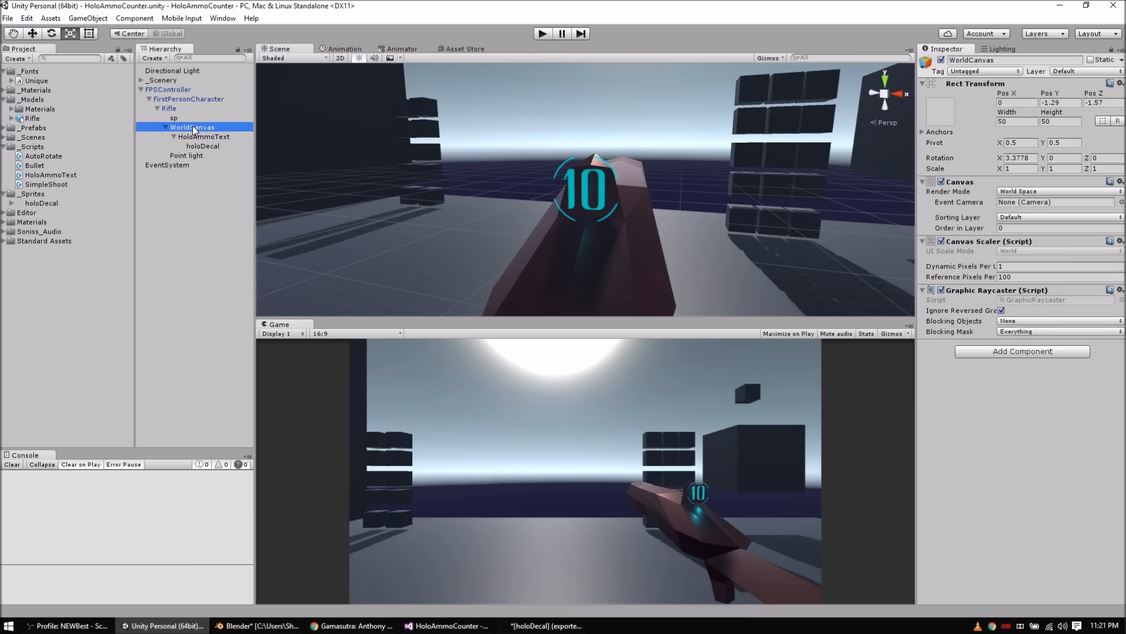
right_click(194, 128)
left_click(238, 190)
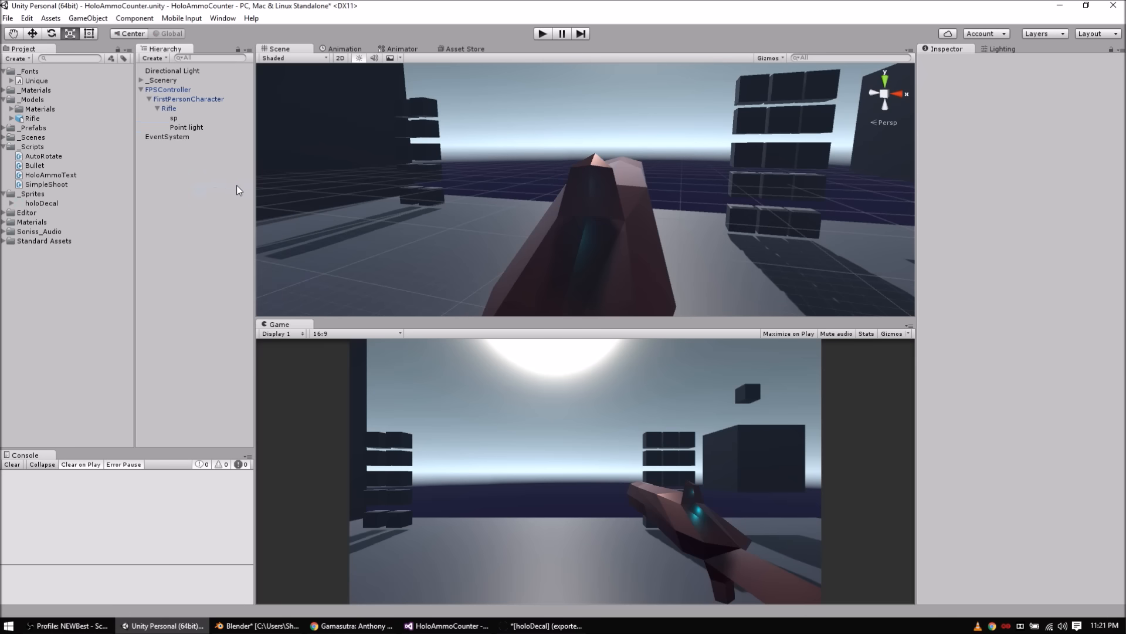
Step: Add a new UI Canvas as a child of the Rifle object
double_click(170, 109)
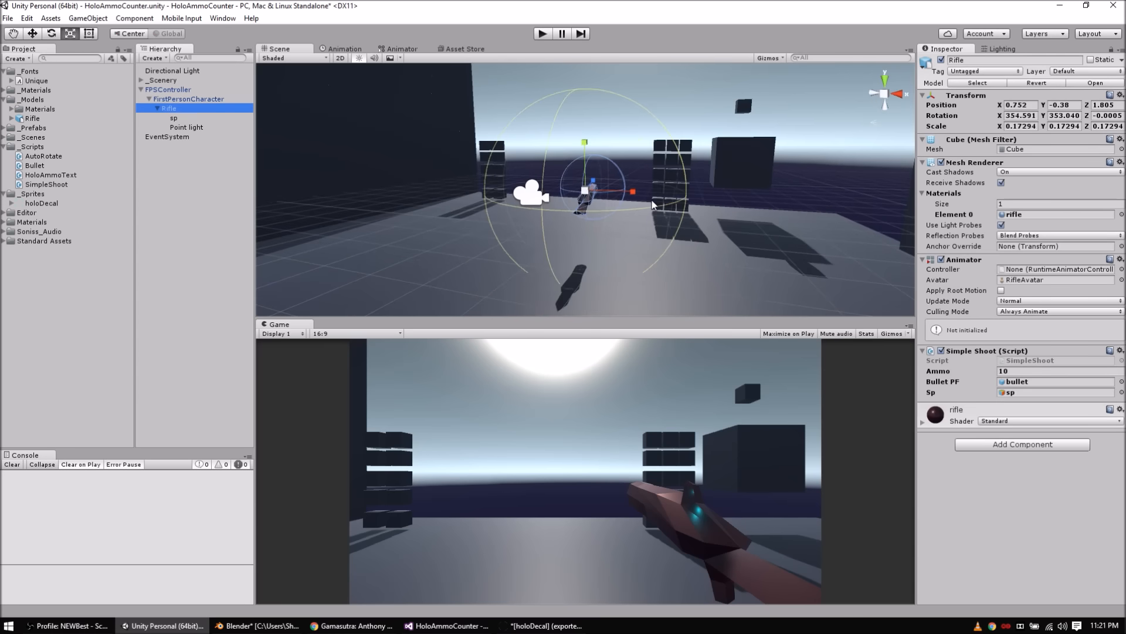
right_click(182, 111)
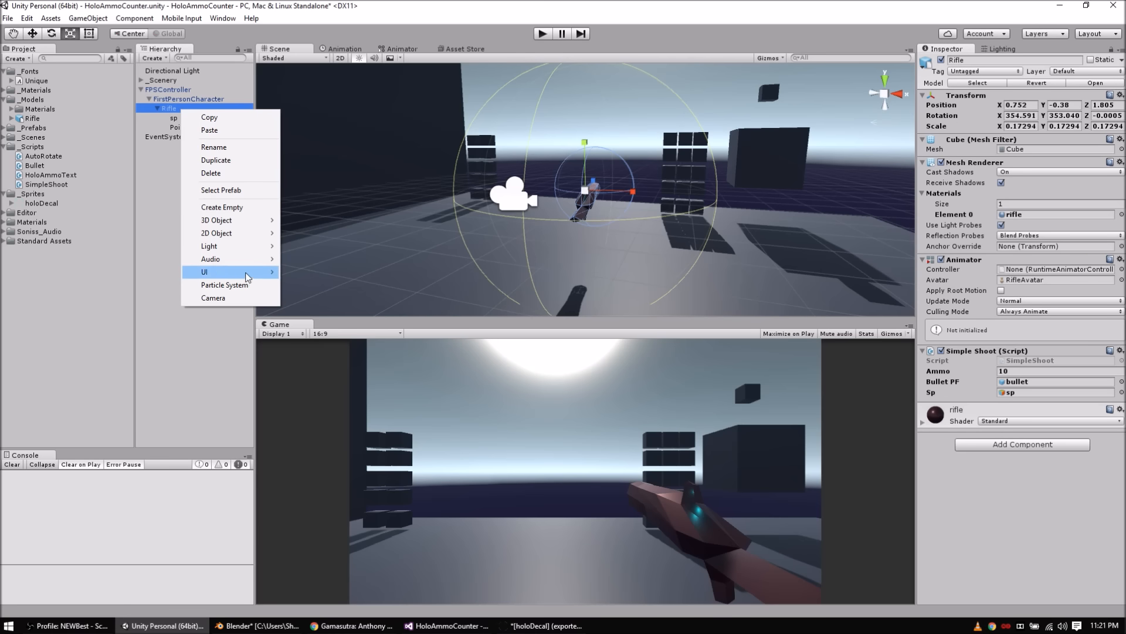
mouse_move(247, 278)
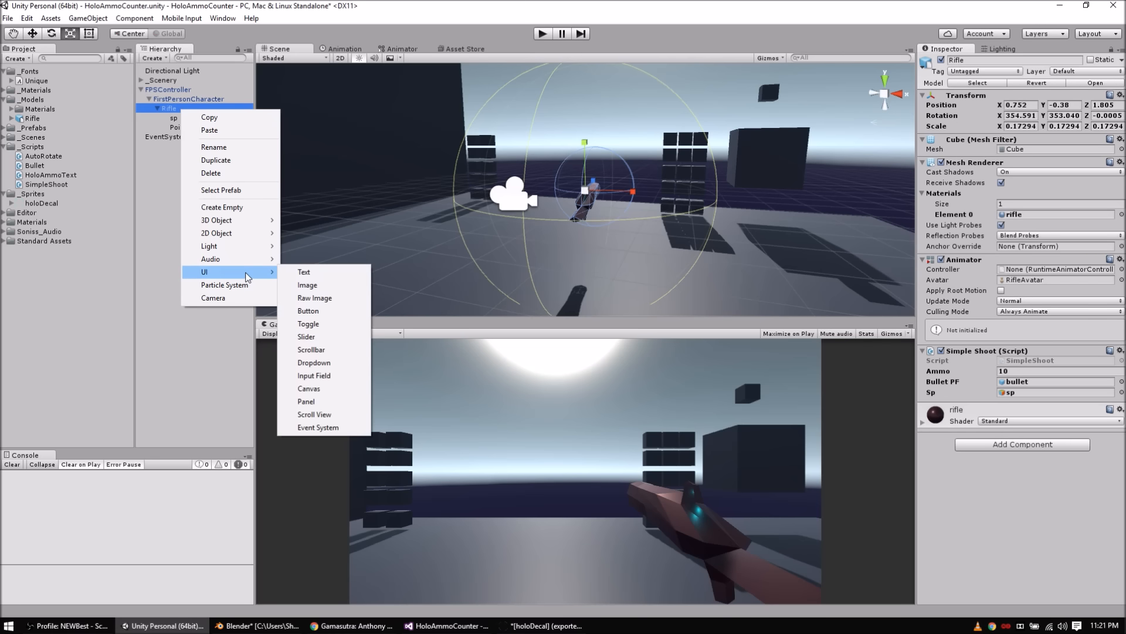
left_click(323, 393)
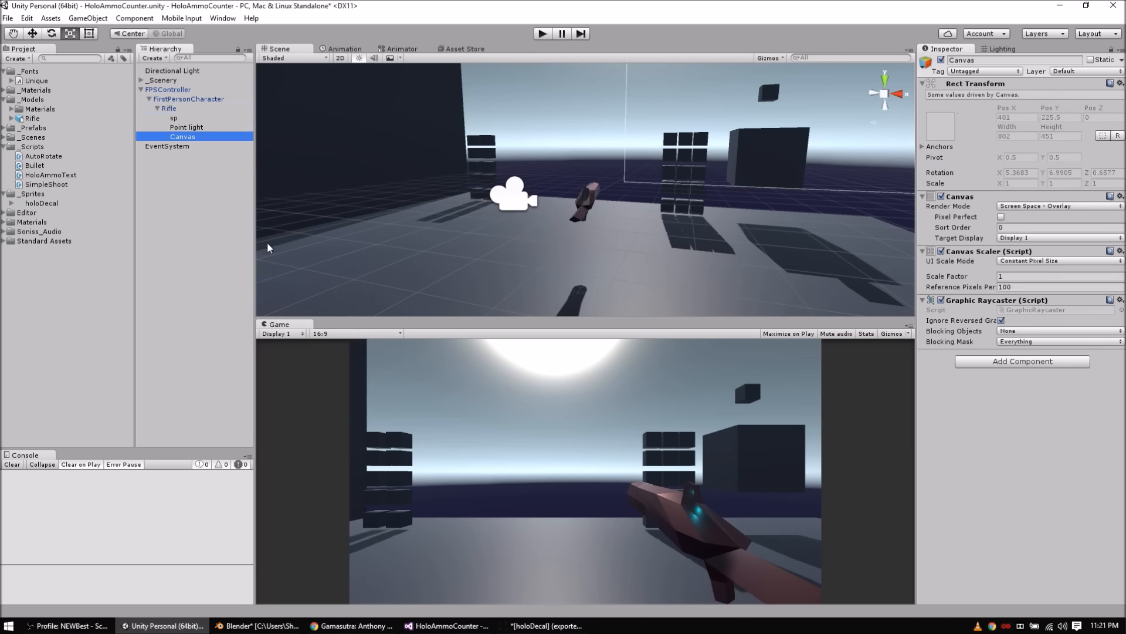
Step: Set the new canvas's render mode to World Space and view its full extent in the scene
left_click(1011, 209)
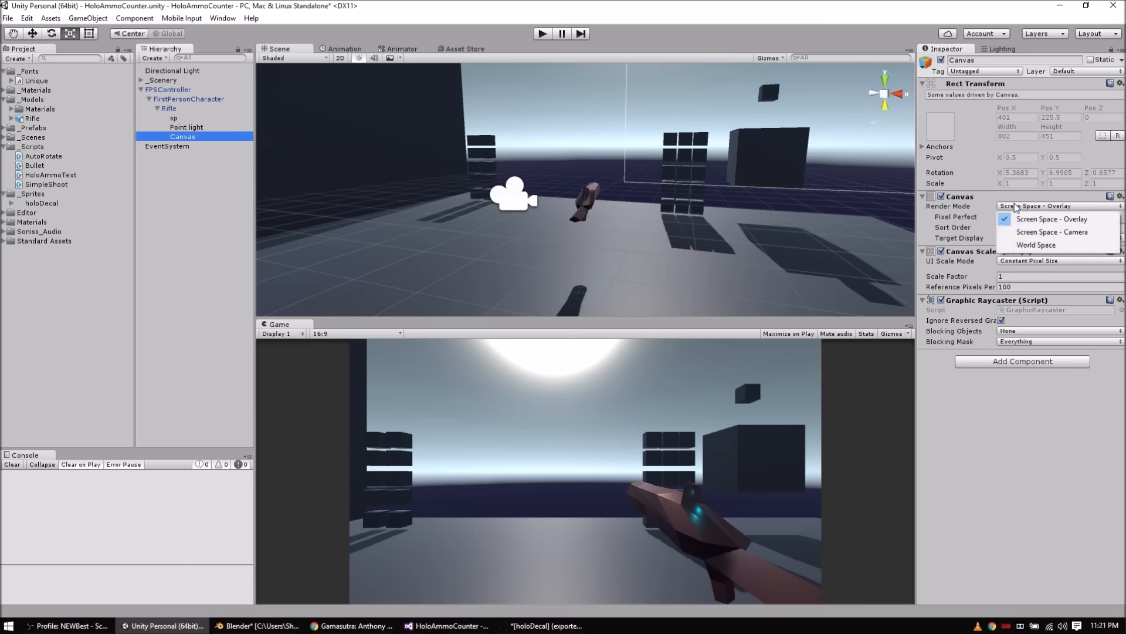
left_click(1037, 246)
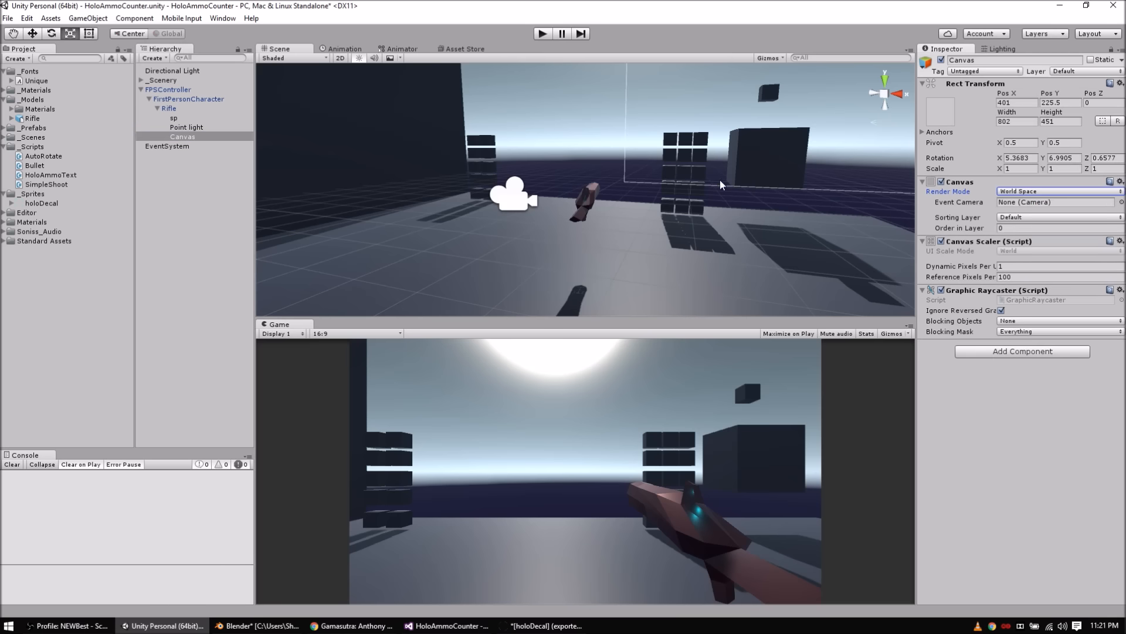
scroll(721, 181, "down", 5)
scroll(727, 165, "down", 8)
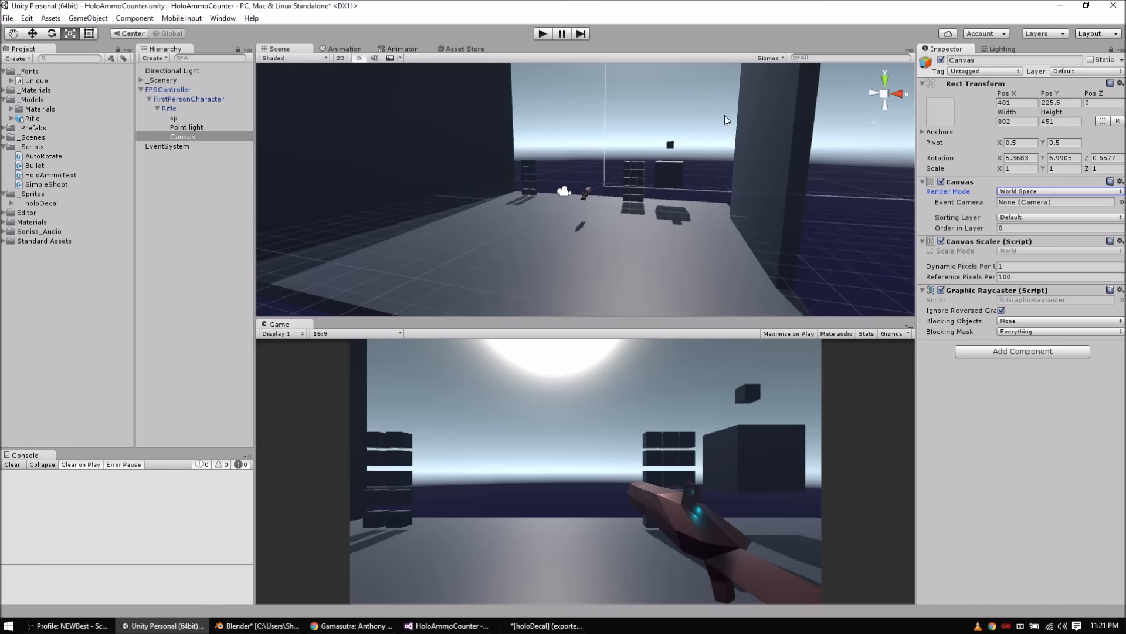
scroll(594, 196, "down", 3)
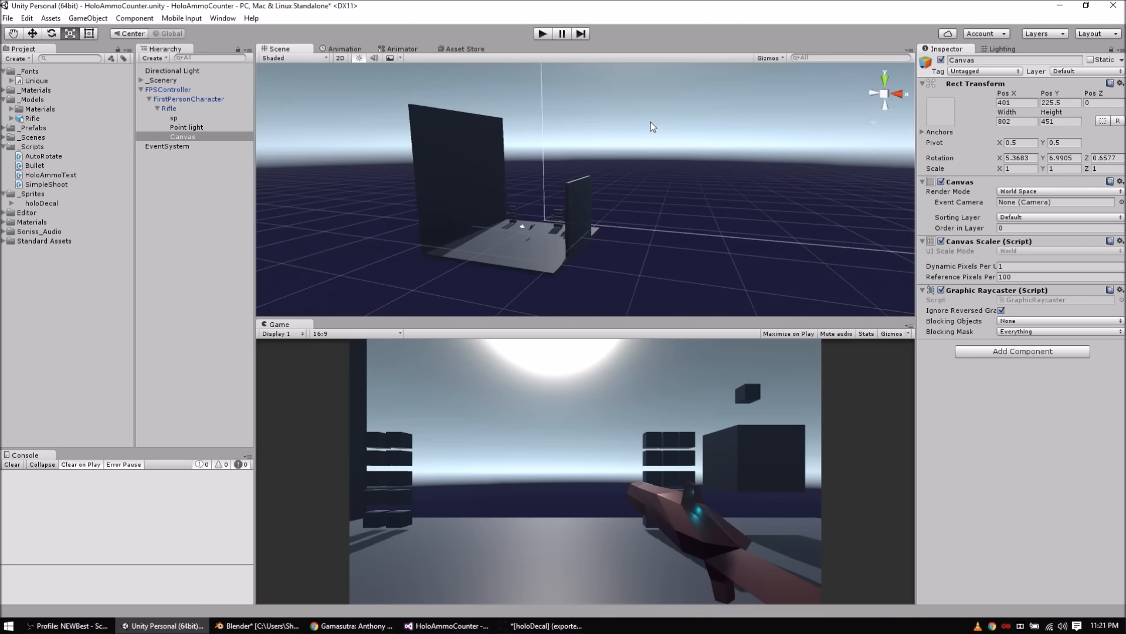
Step: Set the new canvas's X and Y position to 0 so it sits at the rifle's origin
middle_click_drag(651, 131, 539, 227)
scroll(539, 226, "down", 3)
double_click(222, 137)
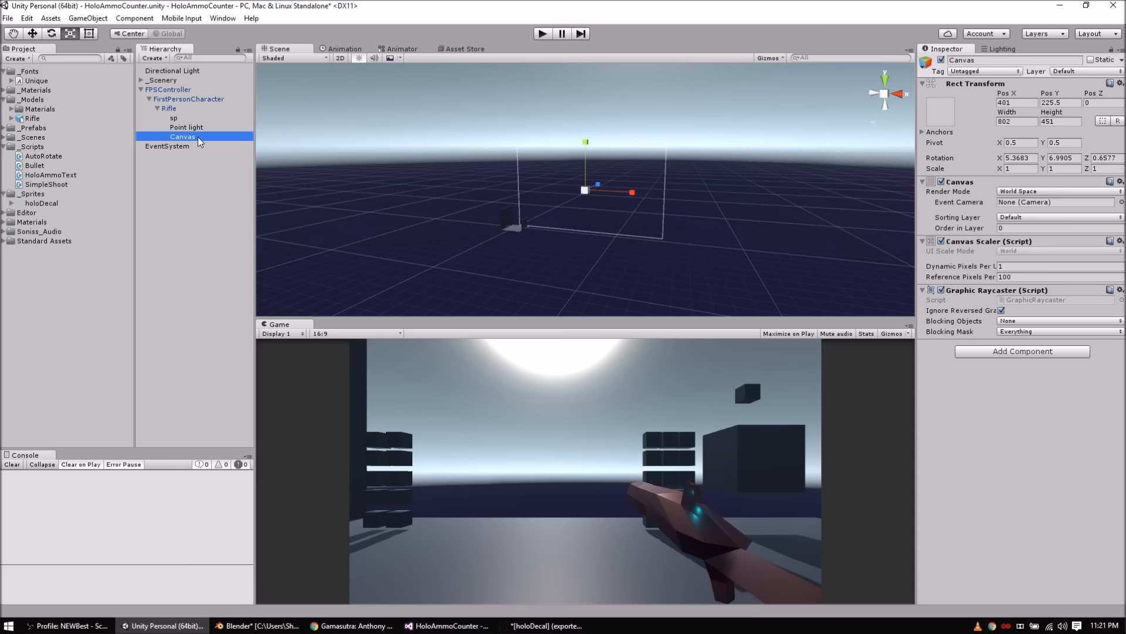
left_click(196, 111)
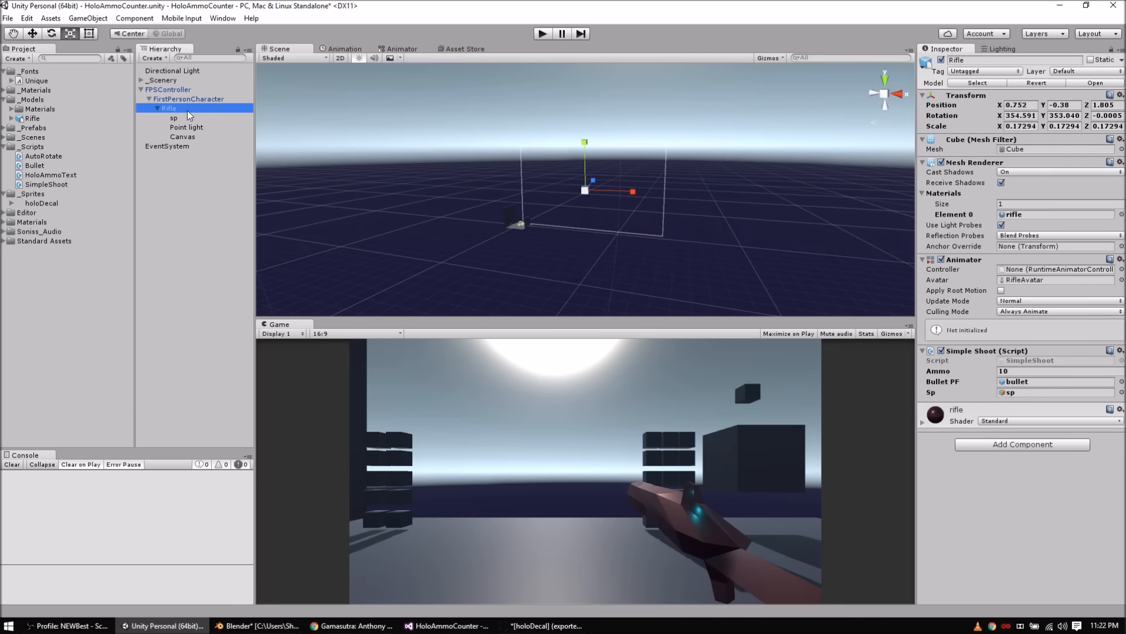
left_click(187, 137)
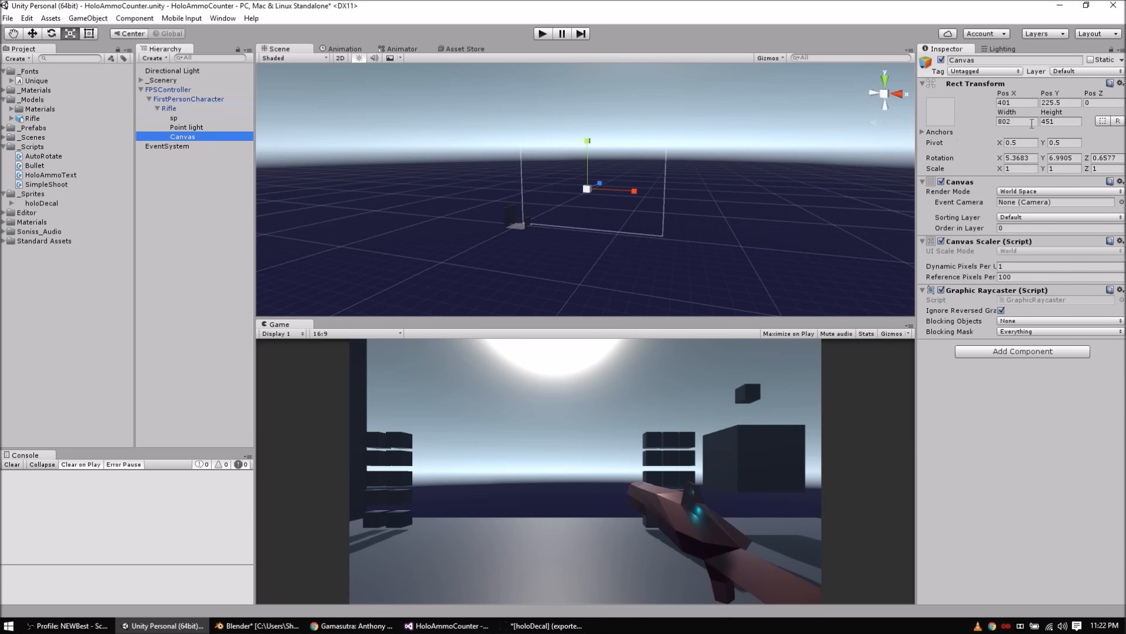
left_click(1024, 102)
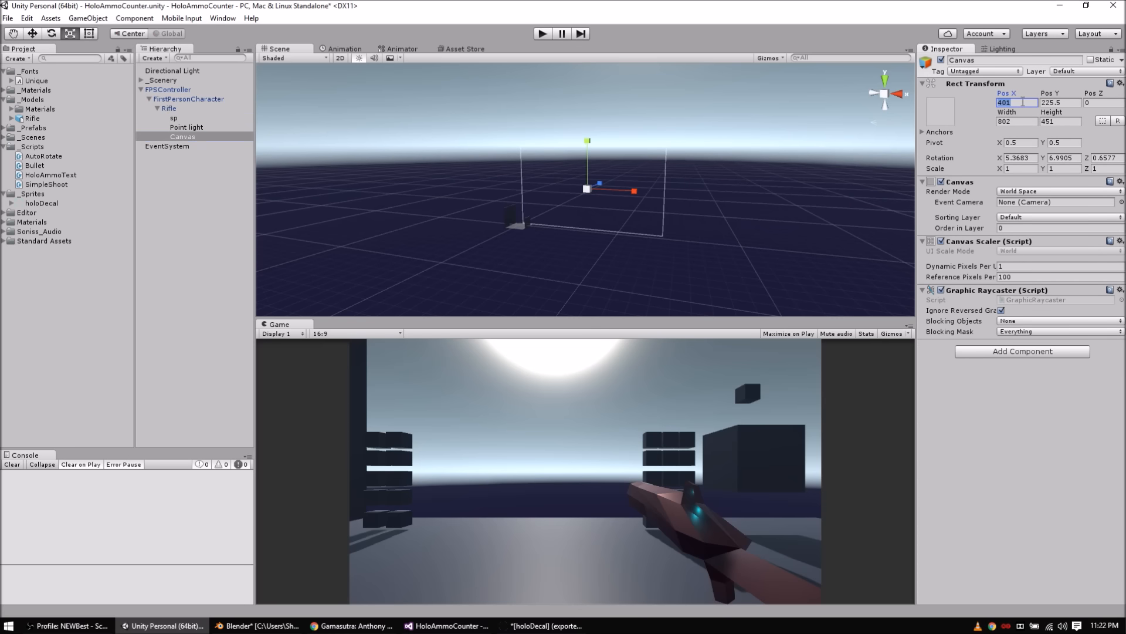
type("50")
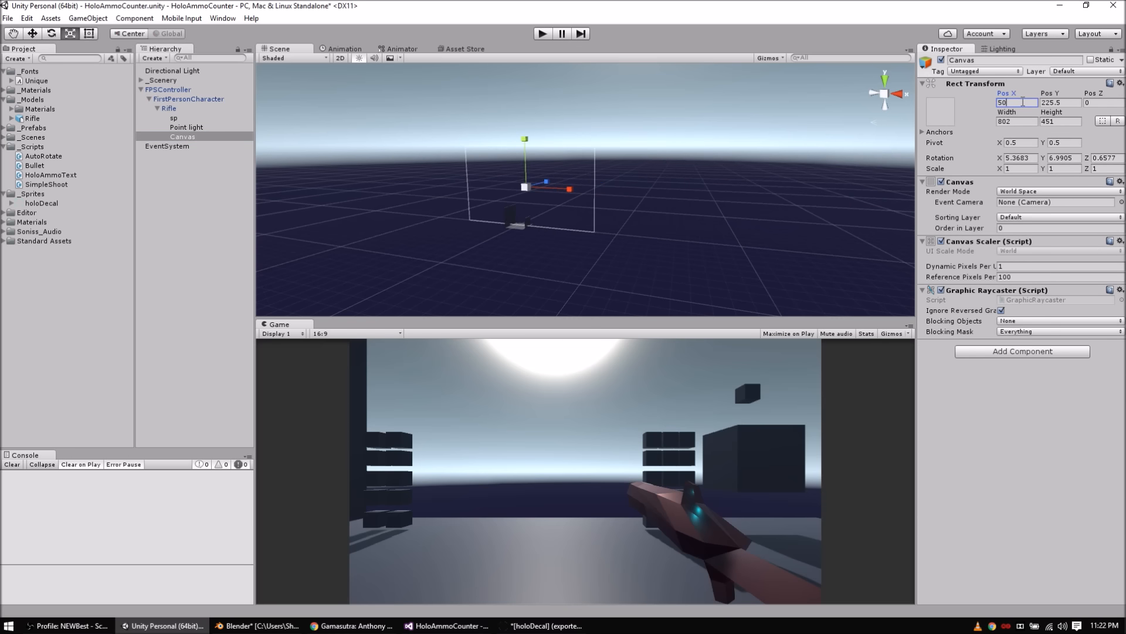
key("Tab")
left_click(1023, 102)
type("0")
key("Tab")
type("0")
key("Tab")
key("Tab")
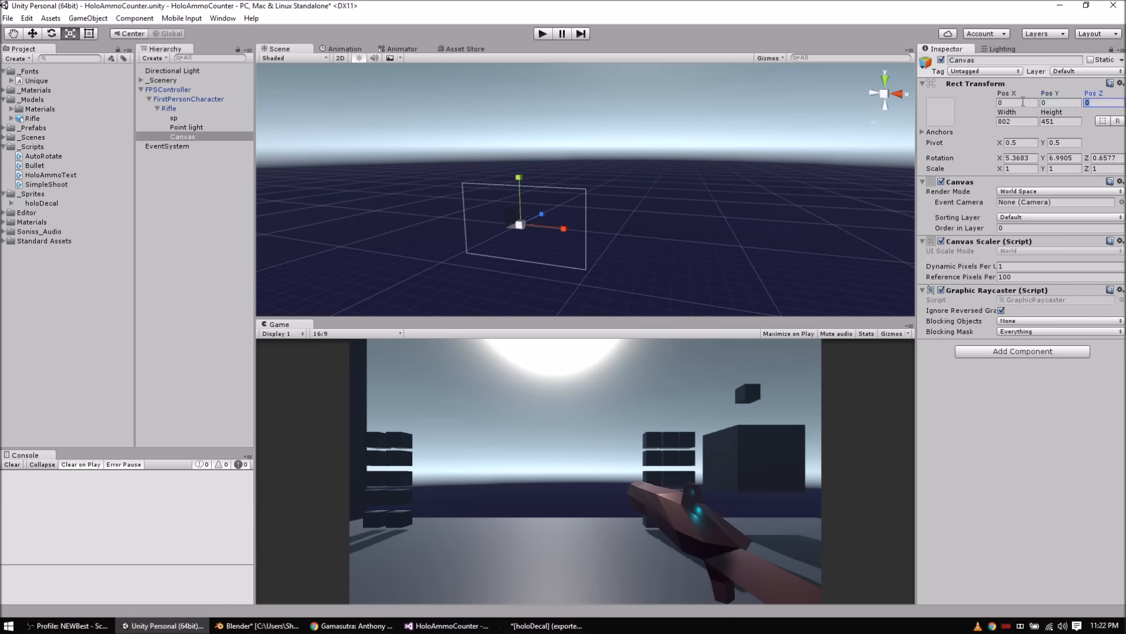
Step: Set the canvas's width and height to 50
type("50")
key("Tab")
type("50")
key("Tab")
Step: Set the canvas's X, Y and Z rotation to 0
key("Tab")
key("Tab")
key("Tab")
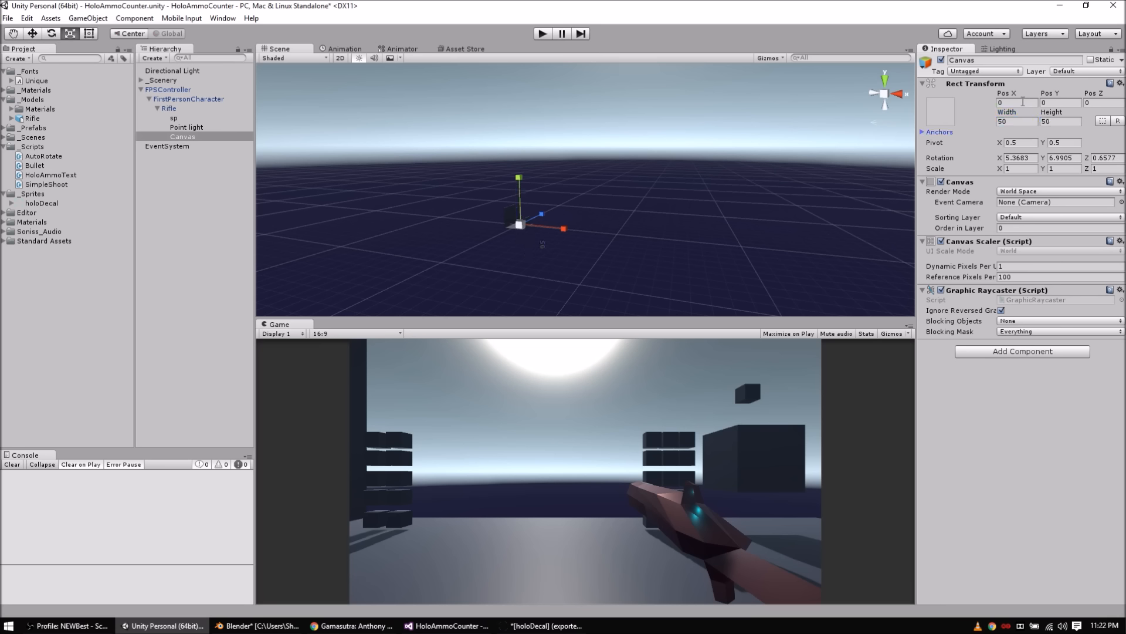
key("Tab")
type("0")
key("Tab")
type("0")
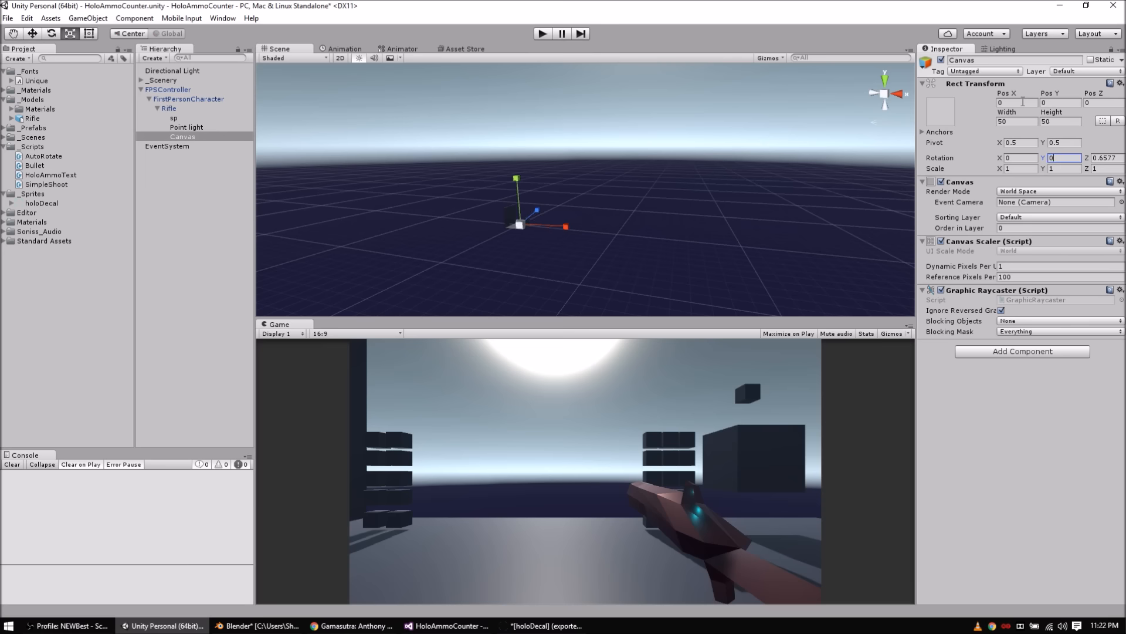
key("Tab")
type("0")
Step: Set the canvas's width and height to 20 and frame it in the scene
double_click(216, 137)
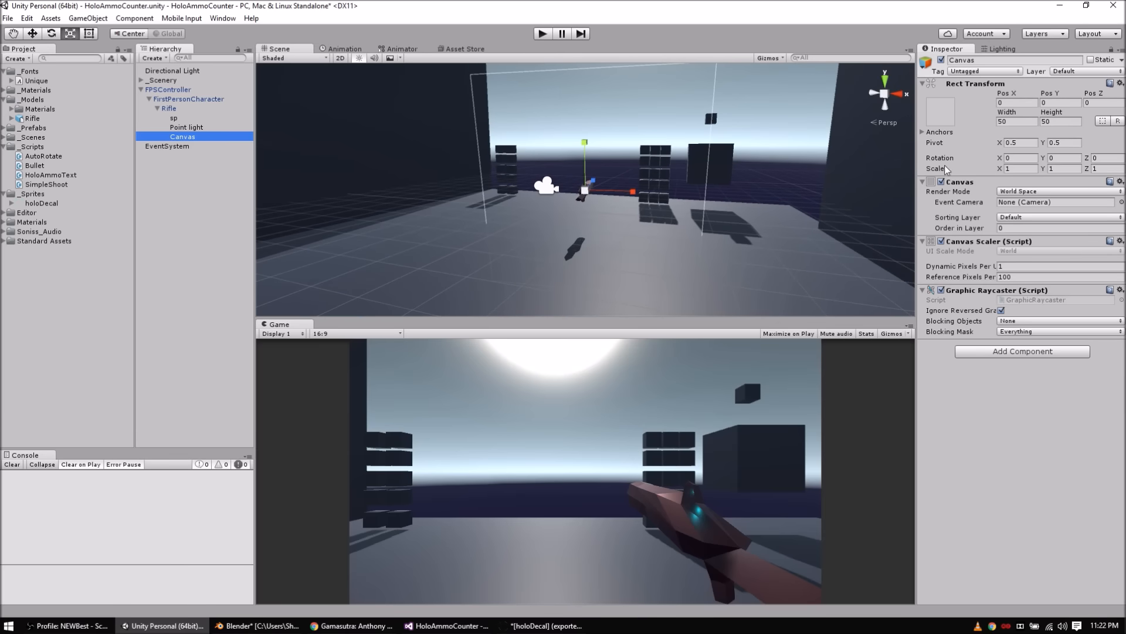
left_click(1023, 122)
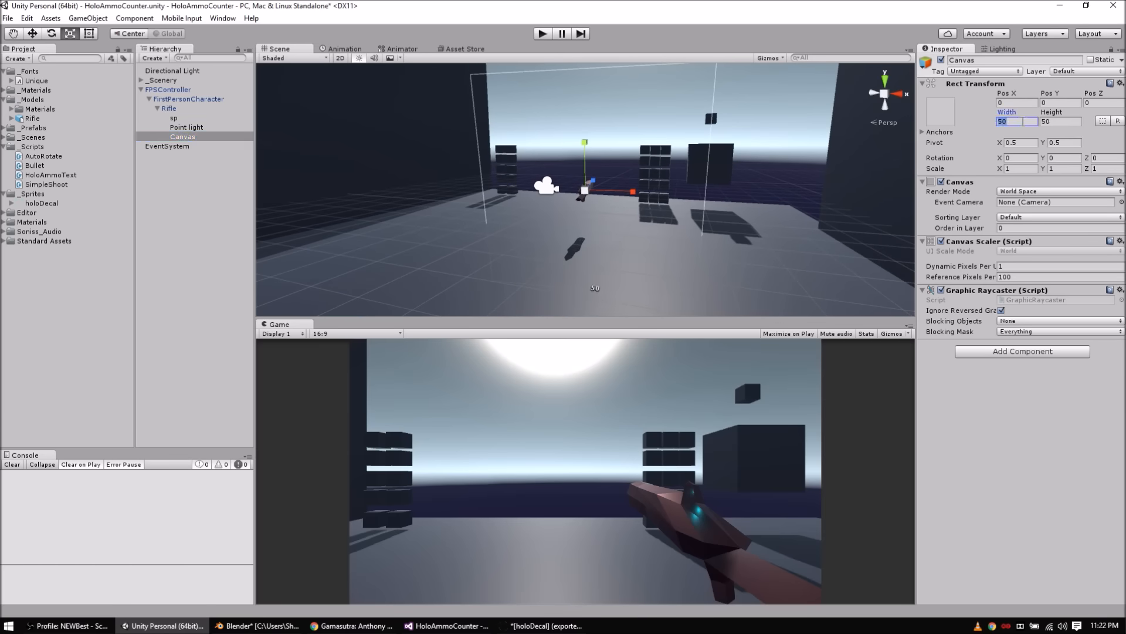
type("20")
key("Tab")
type("20")
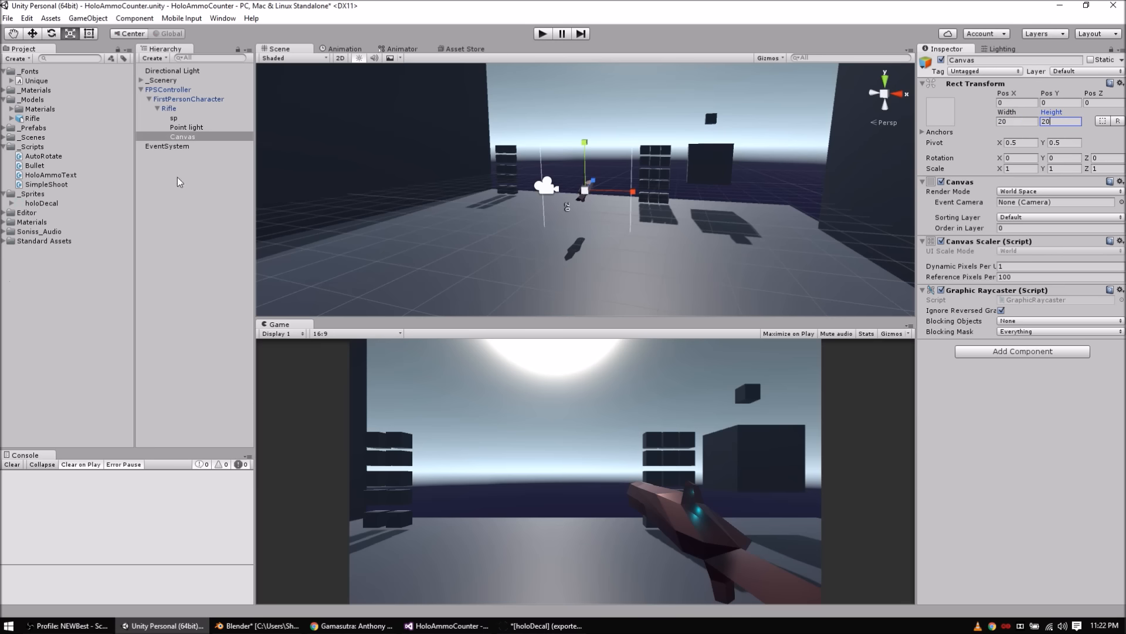
double_click(220, 136)
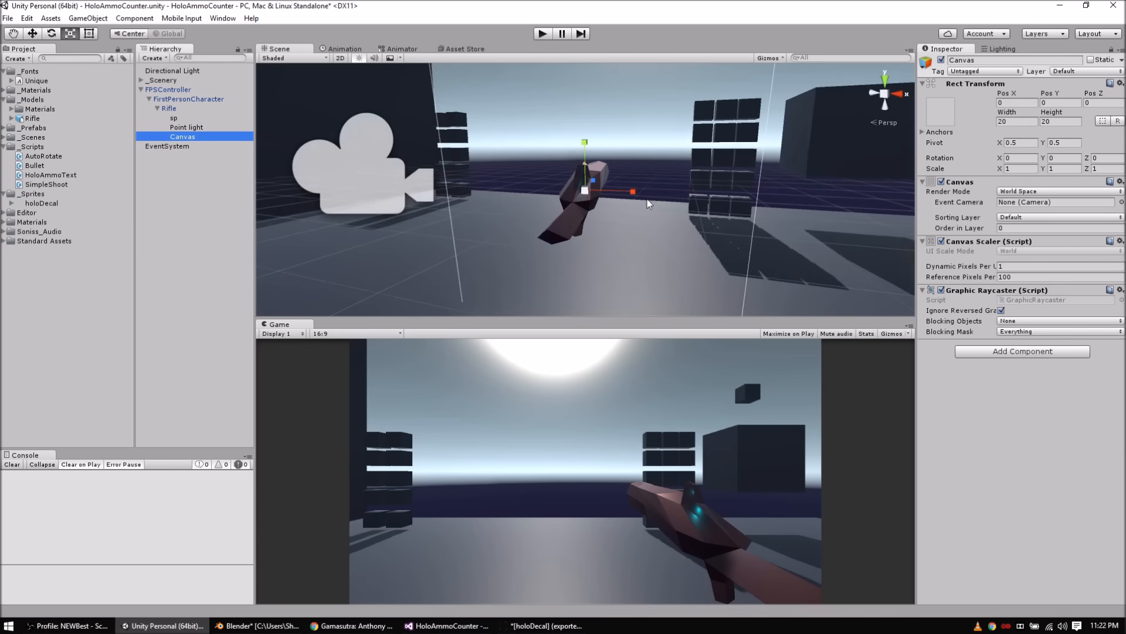
Step: View the rifle and canvas from the side with the Move tool, using local handle orientation
left_click_drag(645, 276, 461, 236, "alt")
key("w")
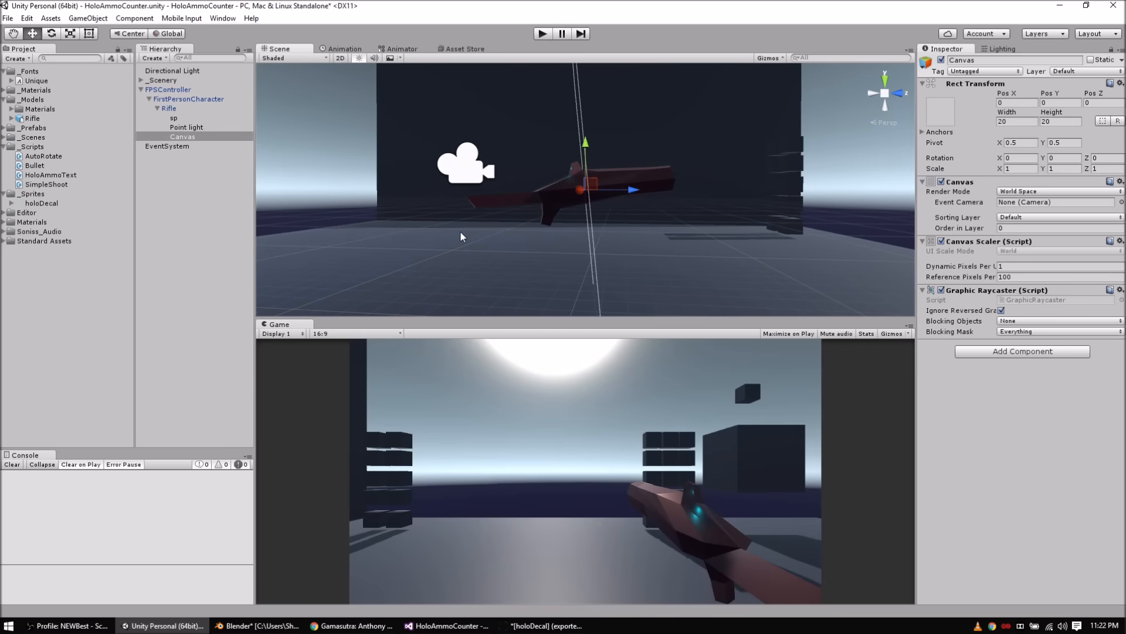
scroll(648, 203, "down", 3)
middle_click_drag(648, 201, 651, 216)
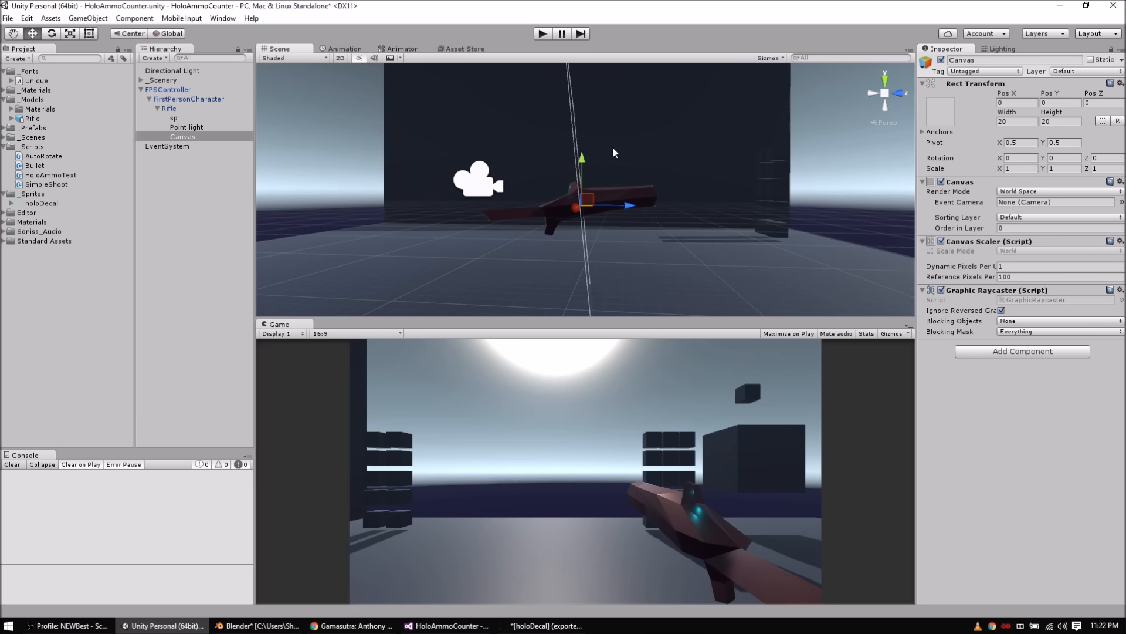
key("x")
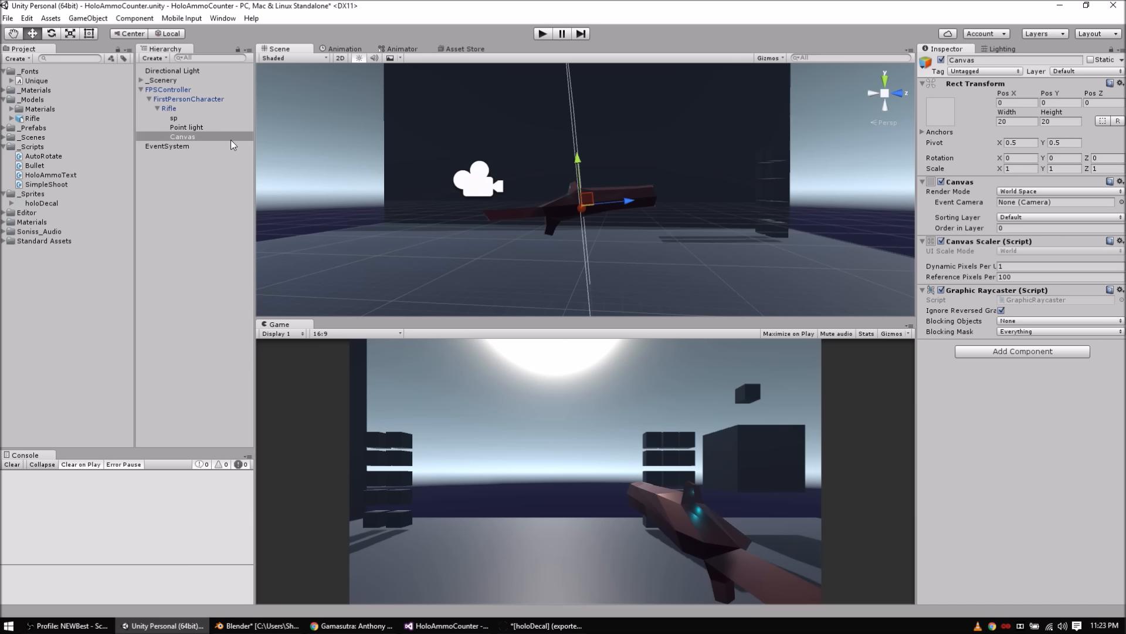
Step: Rename the canvas under the rifle as WorldCanvas
left_click(215, 140)
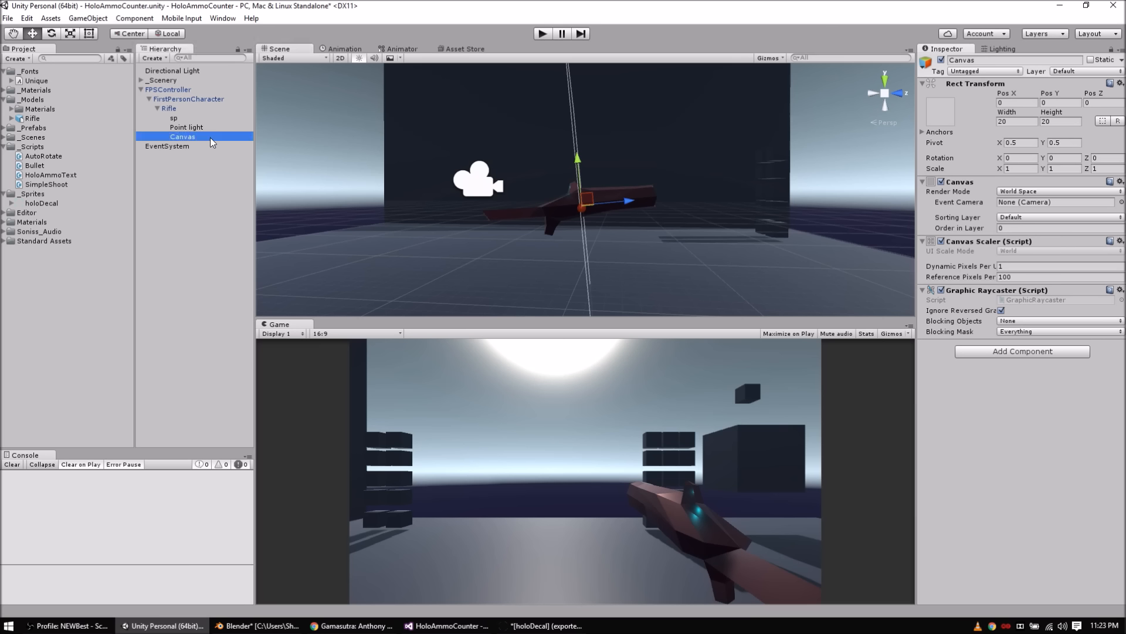
left_click(171, 136)
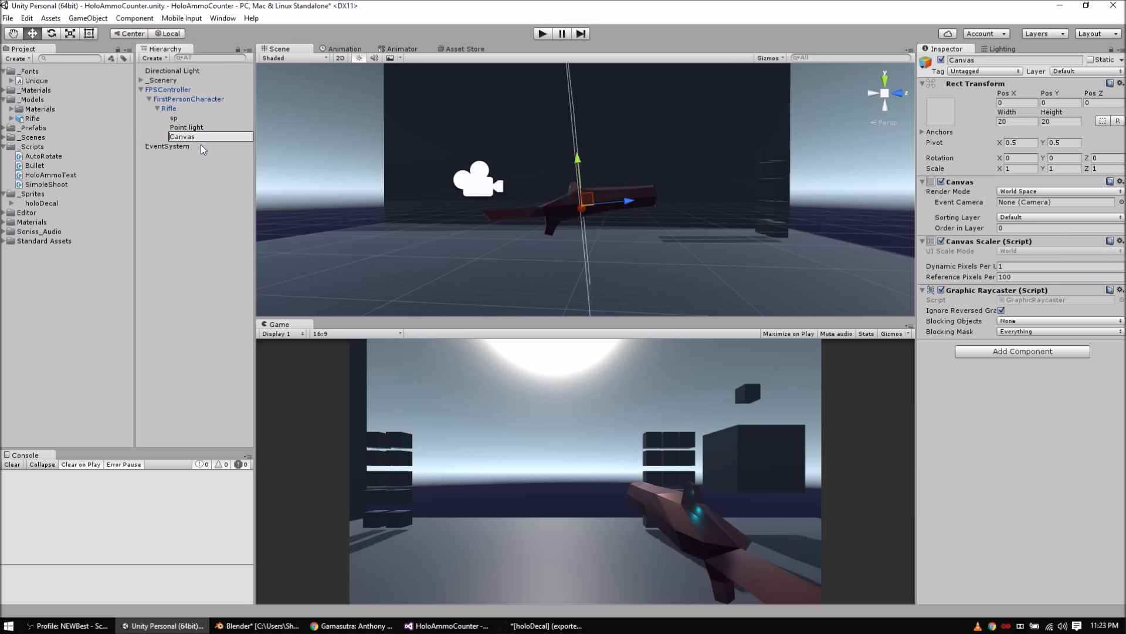
type("World")
key("Return")
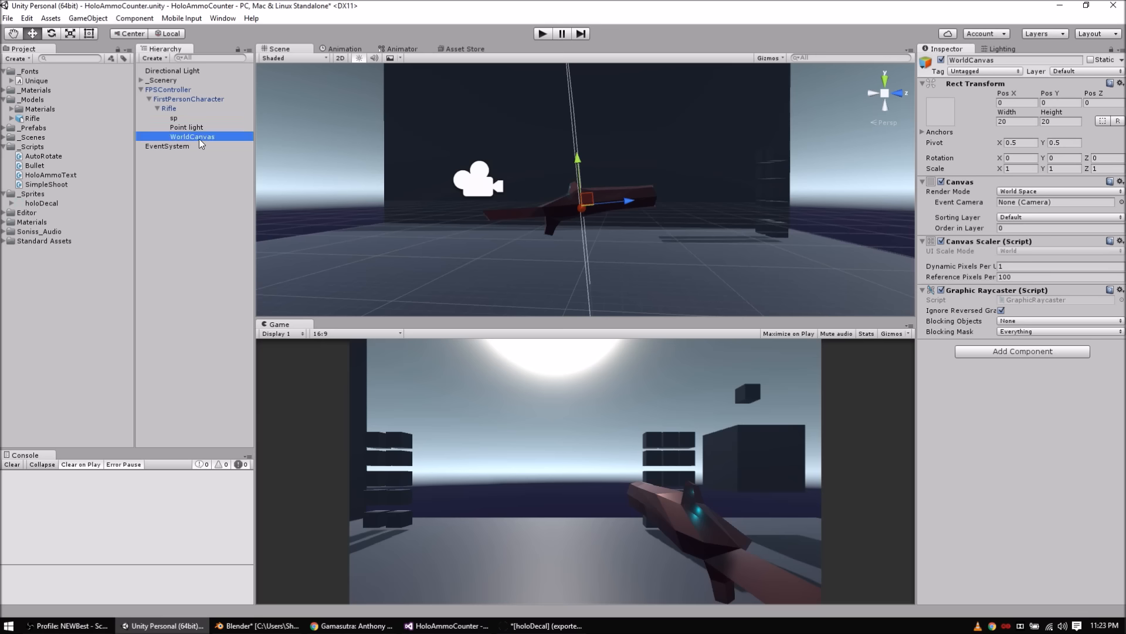
Step: Add a UI Text object as a child of WorldCanvas and frame it in the scene
right_click(199, 138)
mouse_move(245, 253)
mouse_move(247, 302)
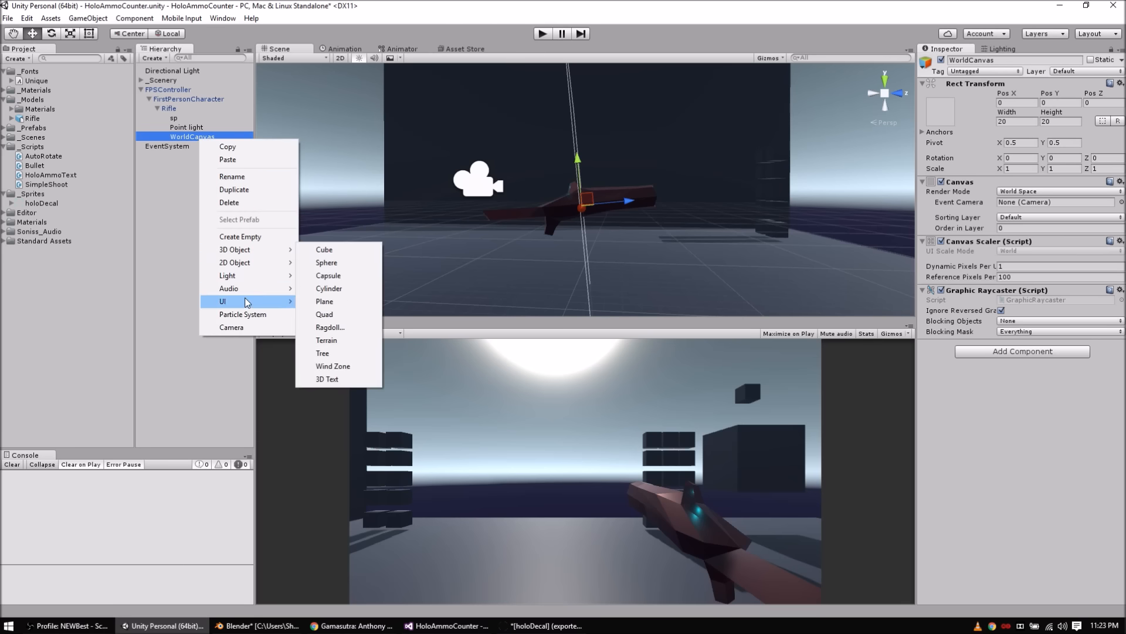
left_click(321, 302)
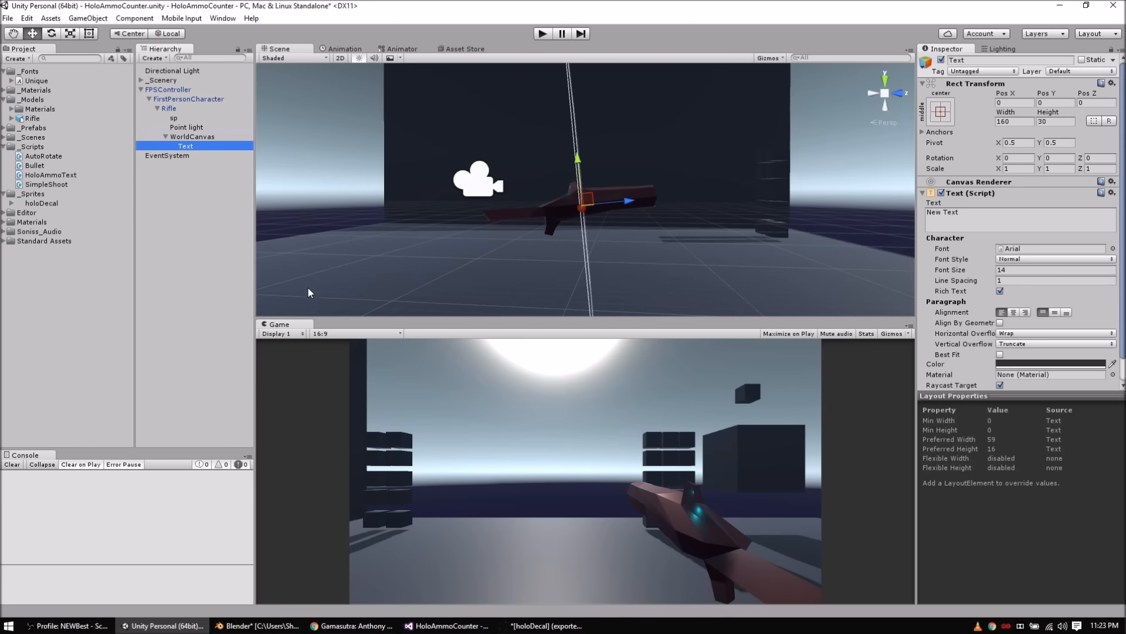
double_click(189, 144)
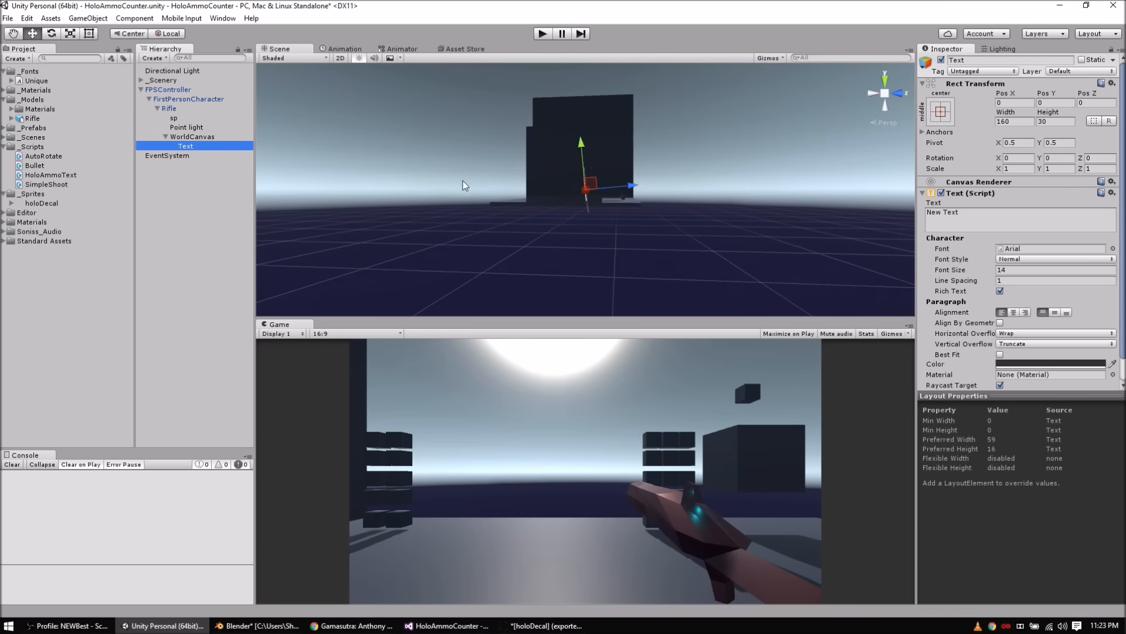
Step: Resize the text's rectangle to a height of about 62.33 and a width of about 73.4
left_click_drag(452, 184, 610, 223, "alt")
left_click_drag(886, 211, 855, 246, "alt")
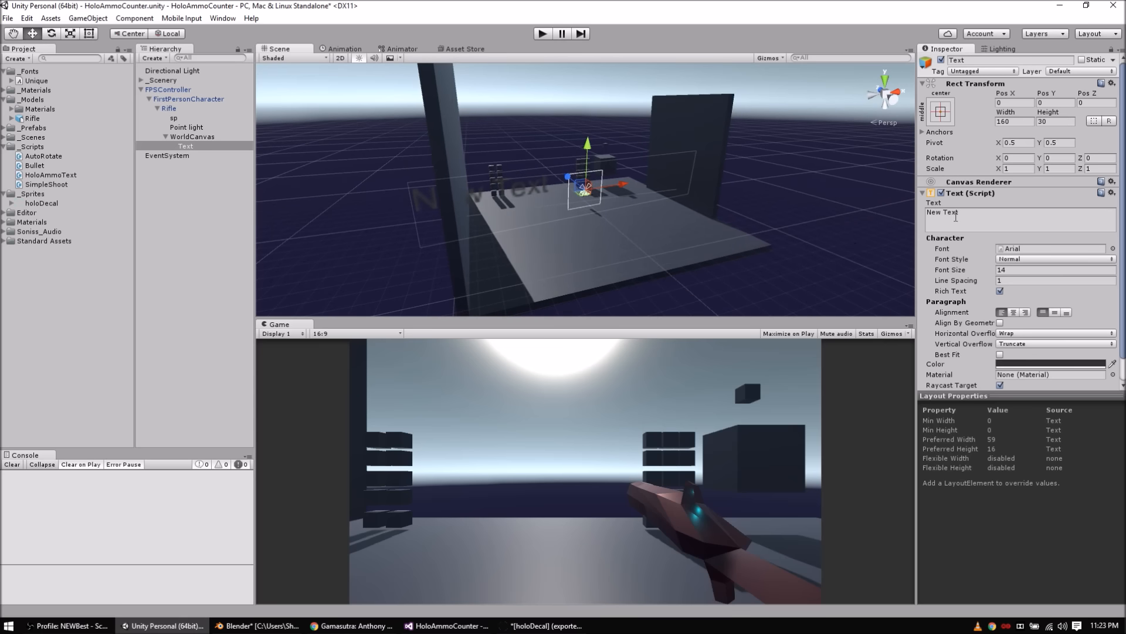
left_click_drag(548, 209, 519, 222, "alt")
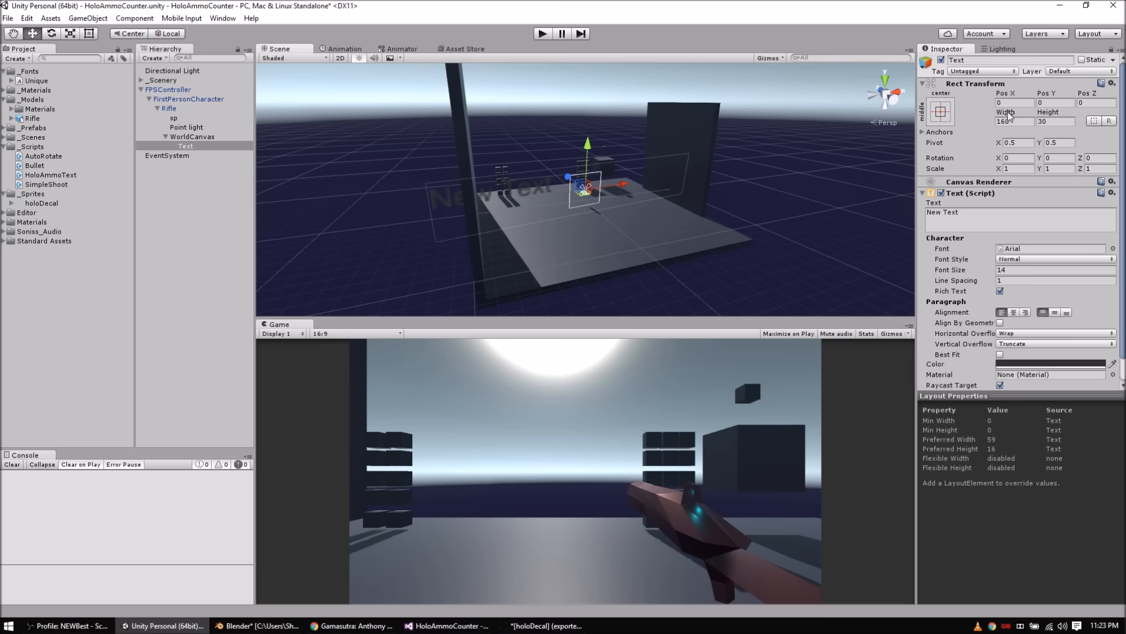
left_click_drag(1057, 111, 572, 112)
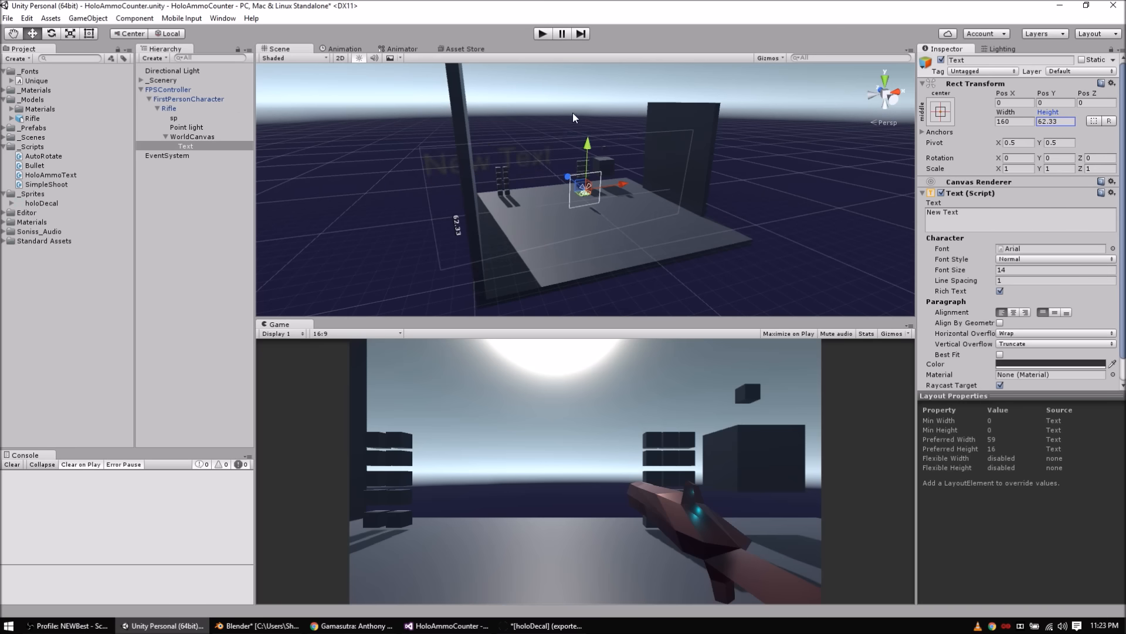
left_click_drag(1010, 110, 700, 131)
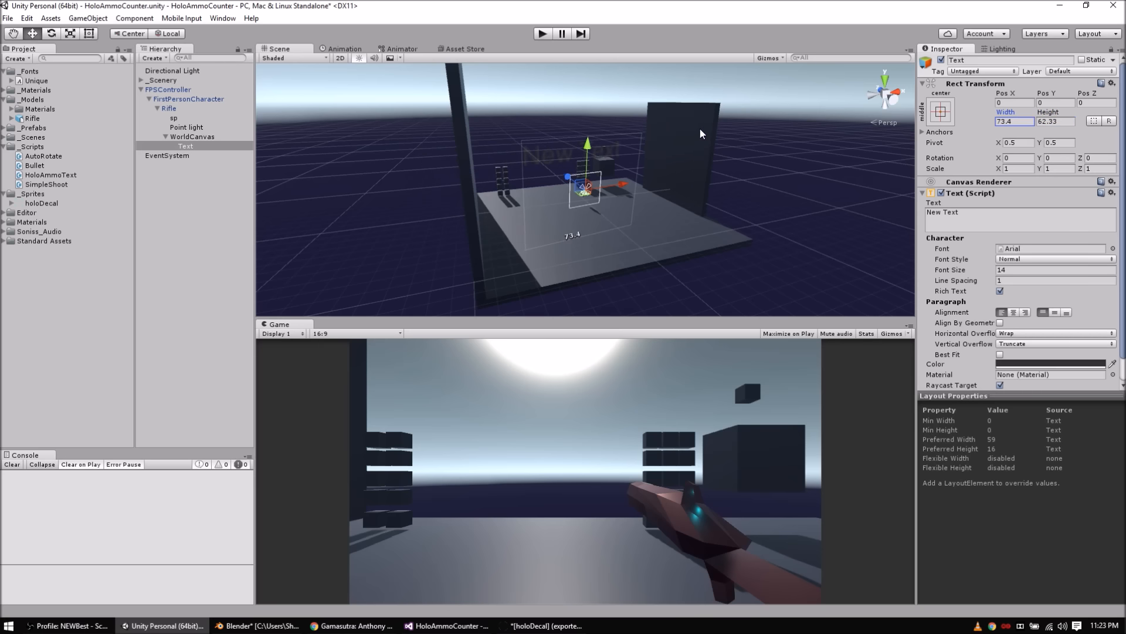
Step: Set the text's font size to 56 and widen its rectangle to about 99.77
left_click_drag(987, 270, 1007, 267)
type("6")
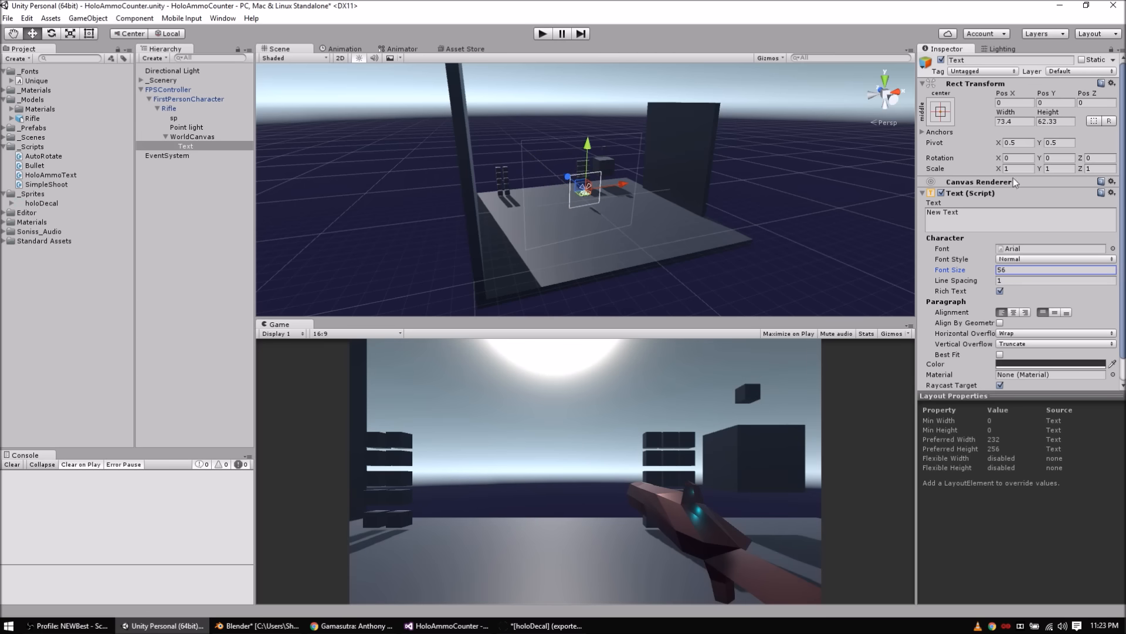
left_click_drag(1005, 113, 918, 180)
Step: Change the text content to 10 and increase its rectangle's height to about 97.6
left_click(981, 215)
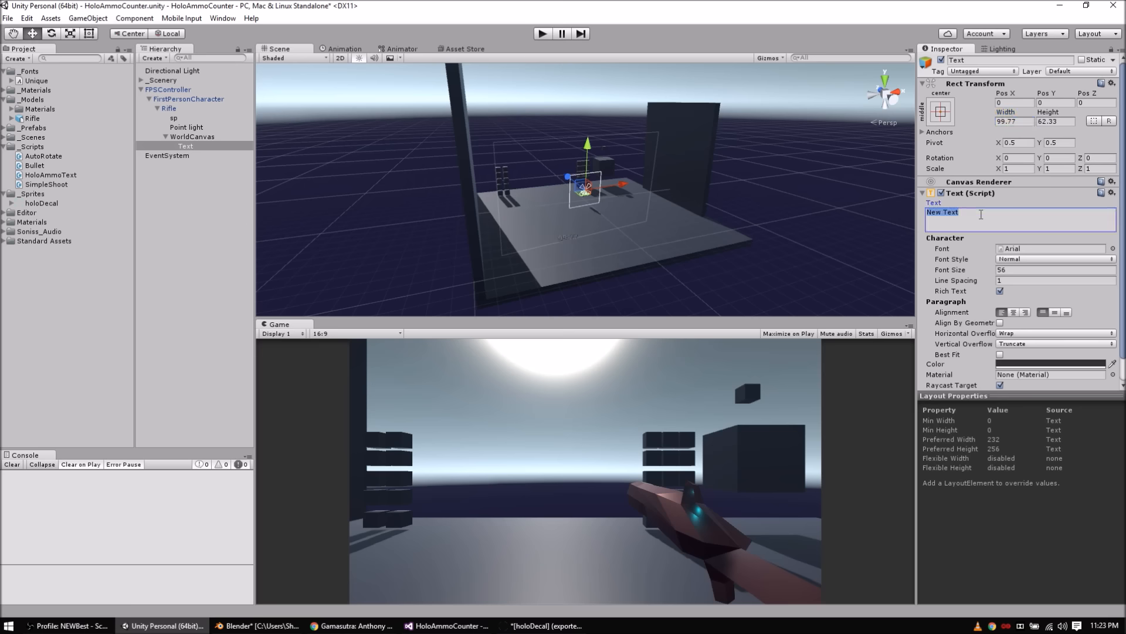
type("10")
left_click_drag(1051, 111, 16, 111)
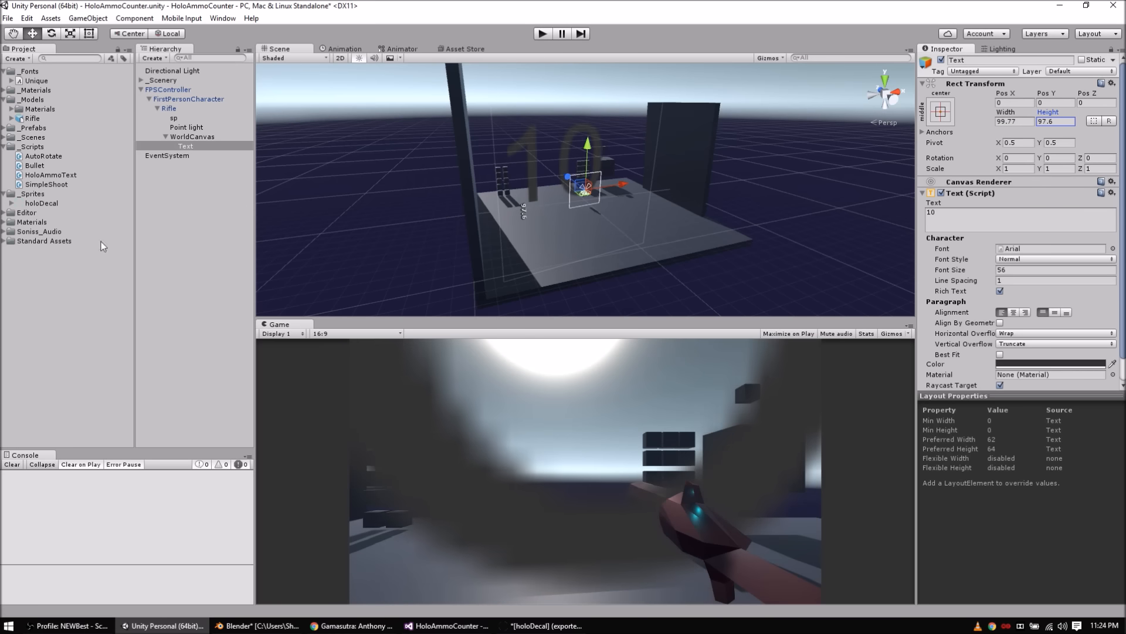
Step: Change the text's color to a bright sky blue
left_click(1012, 363)
left_click(192, 178)
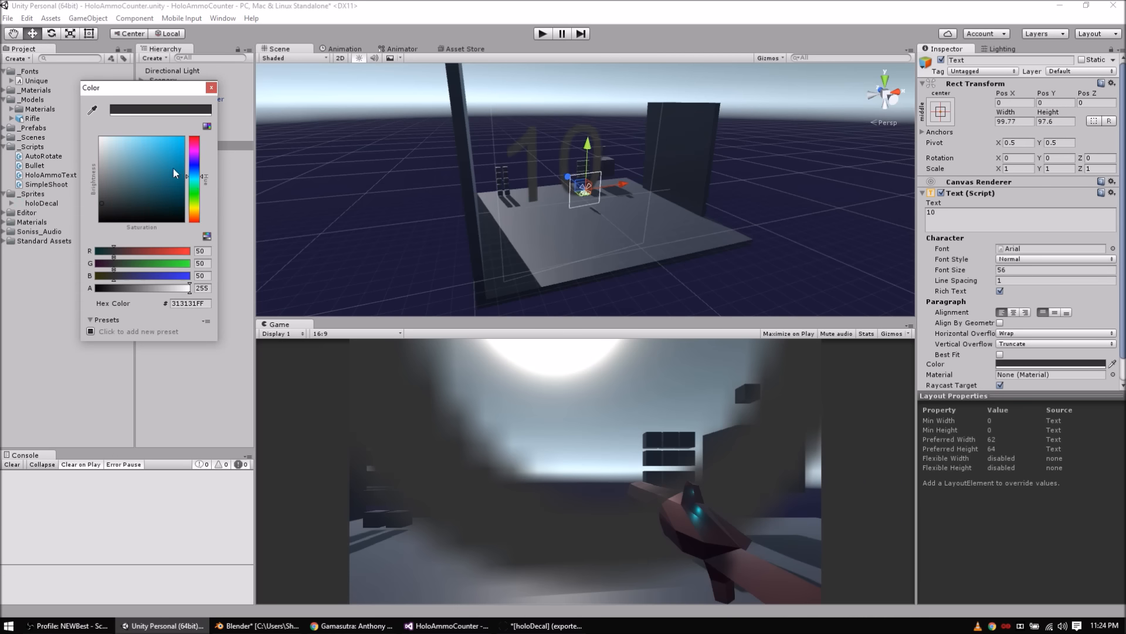
left_click(173, 168)
left_click(211, 89)
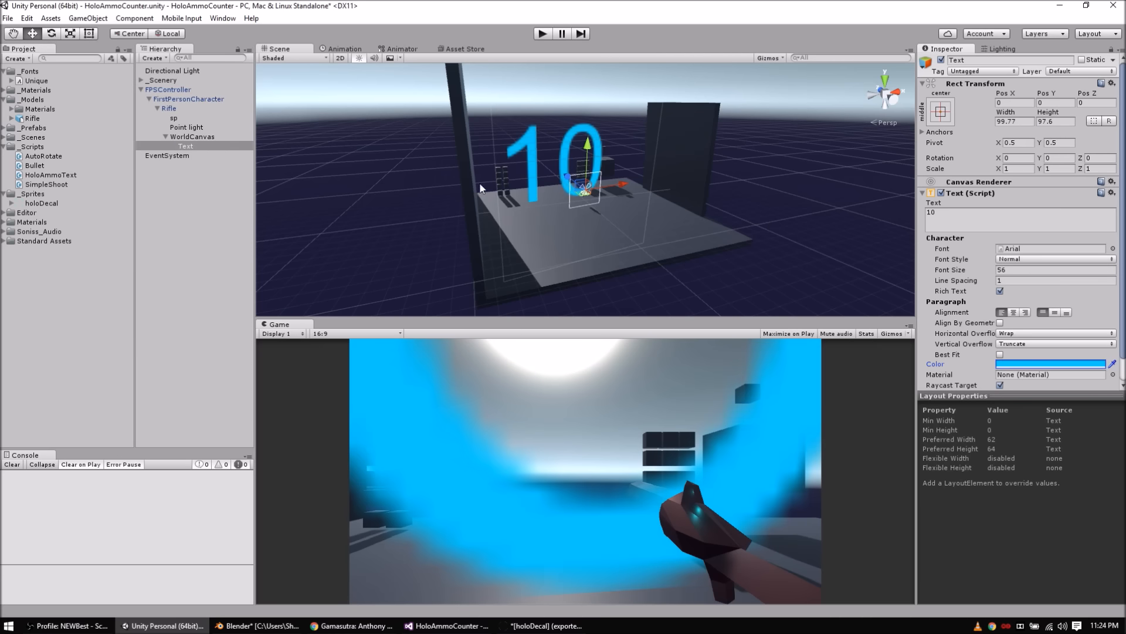
Step: Set the text's font size to 60
scroll(617, 221, "up", 5)
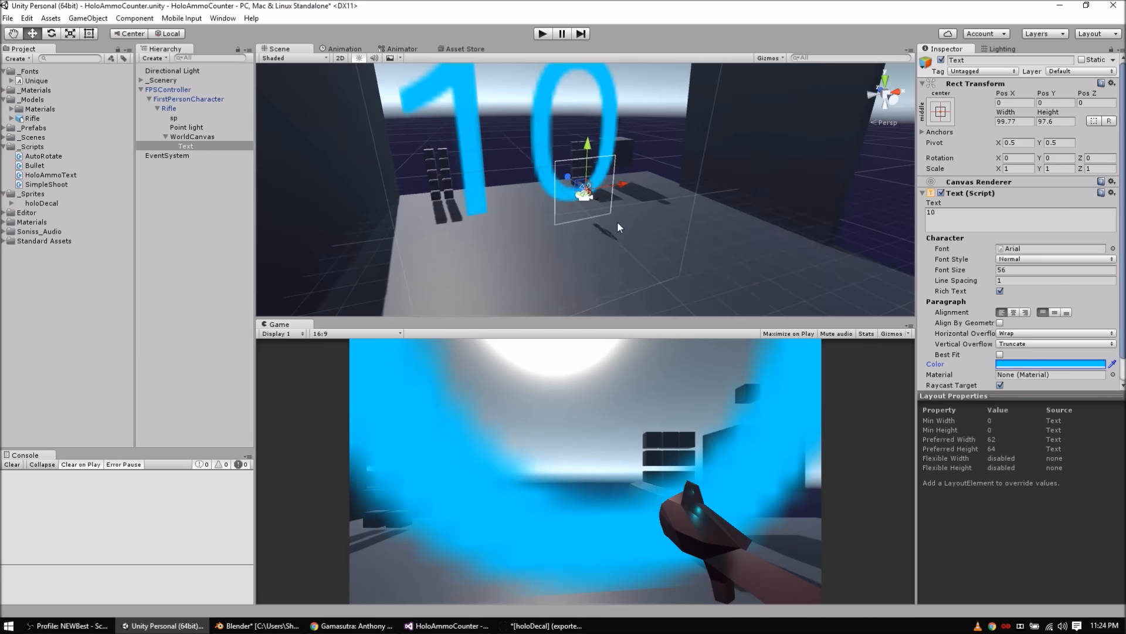
left_click(1022, 271)
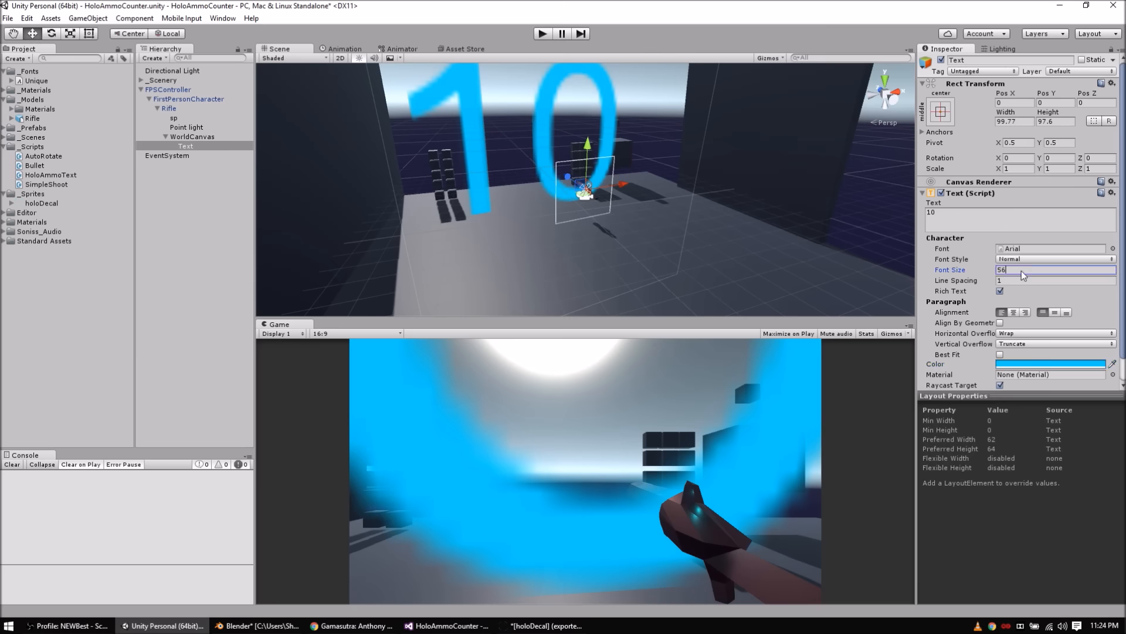
type("60")
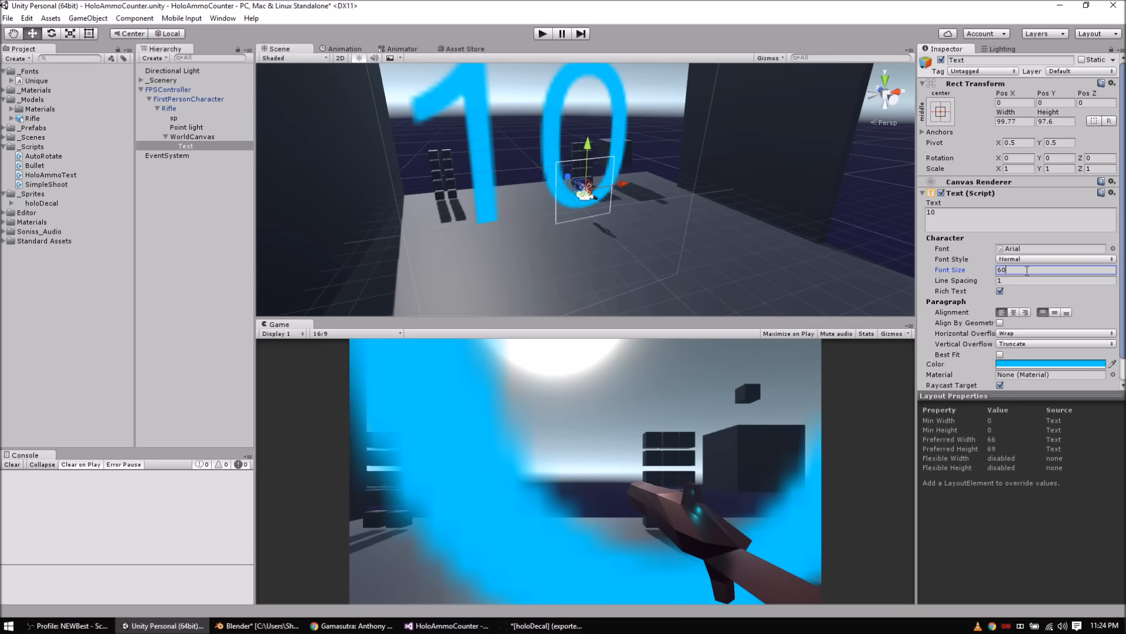
Step: Set the text rectangle's width and height to 100 each
scroll(606, 166, "down", 5)
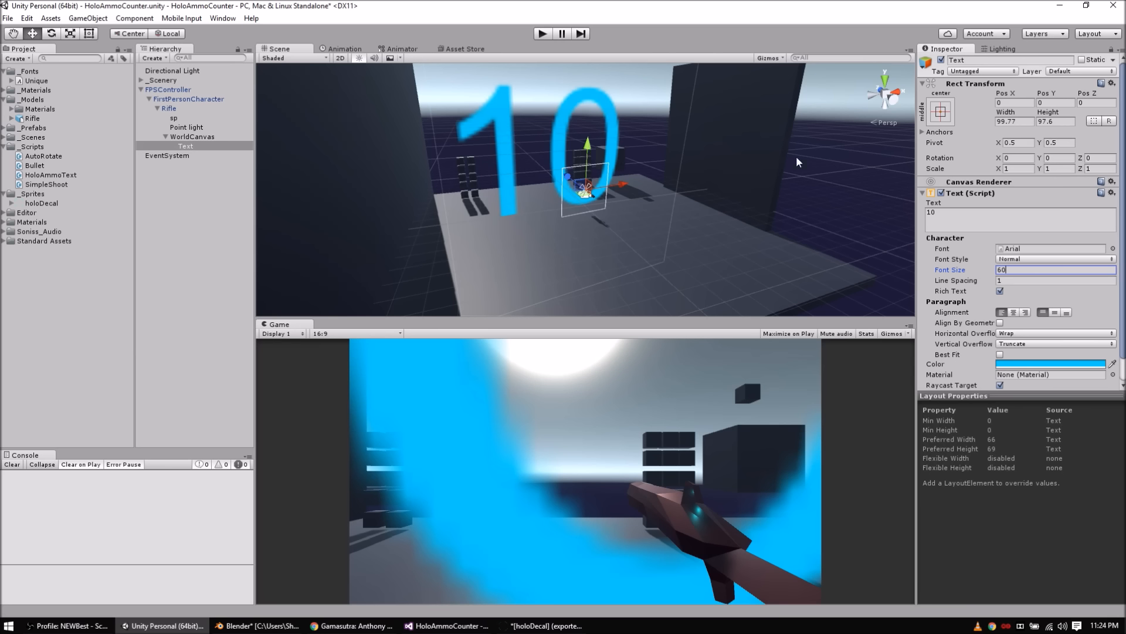
left_click(1019, 122)
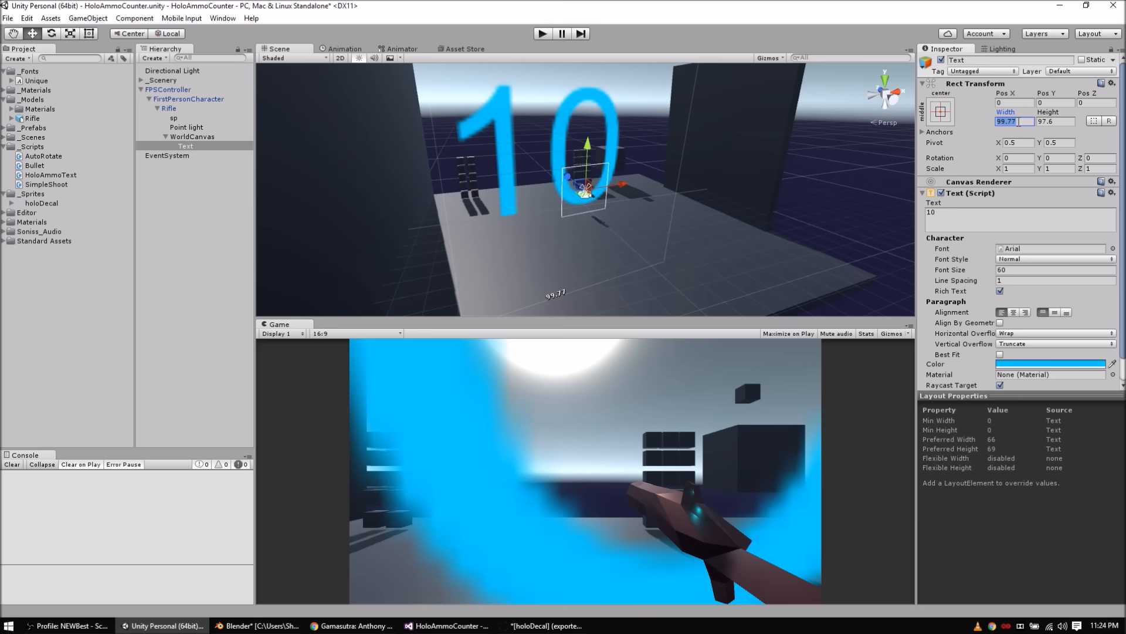
type("100")
key("Tab")
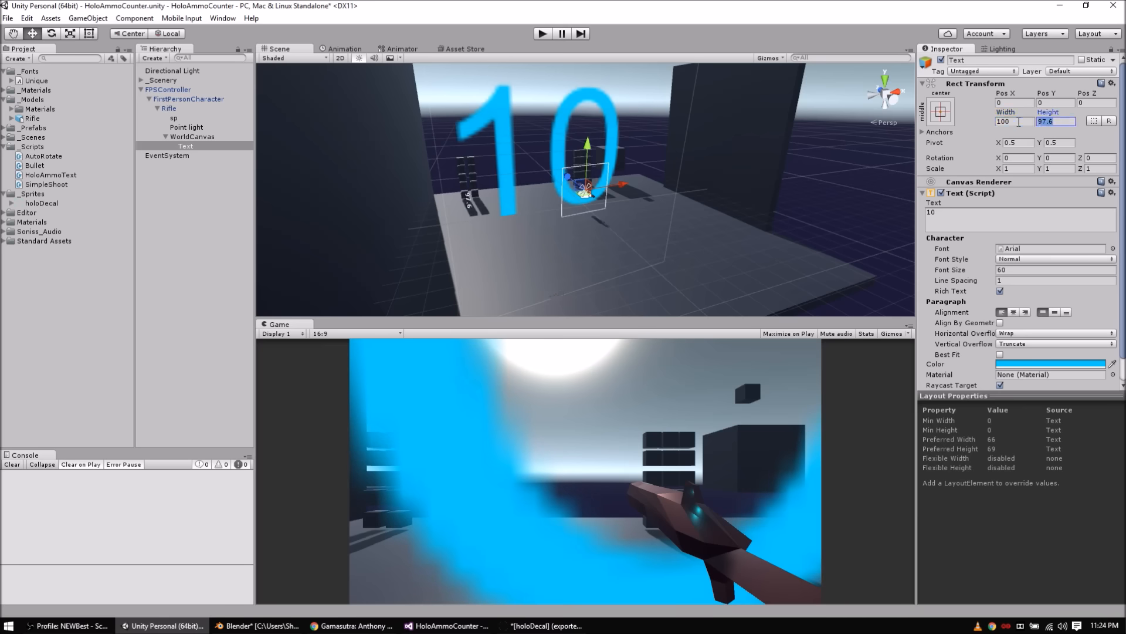
type("100")
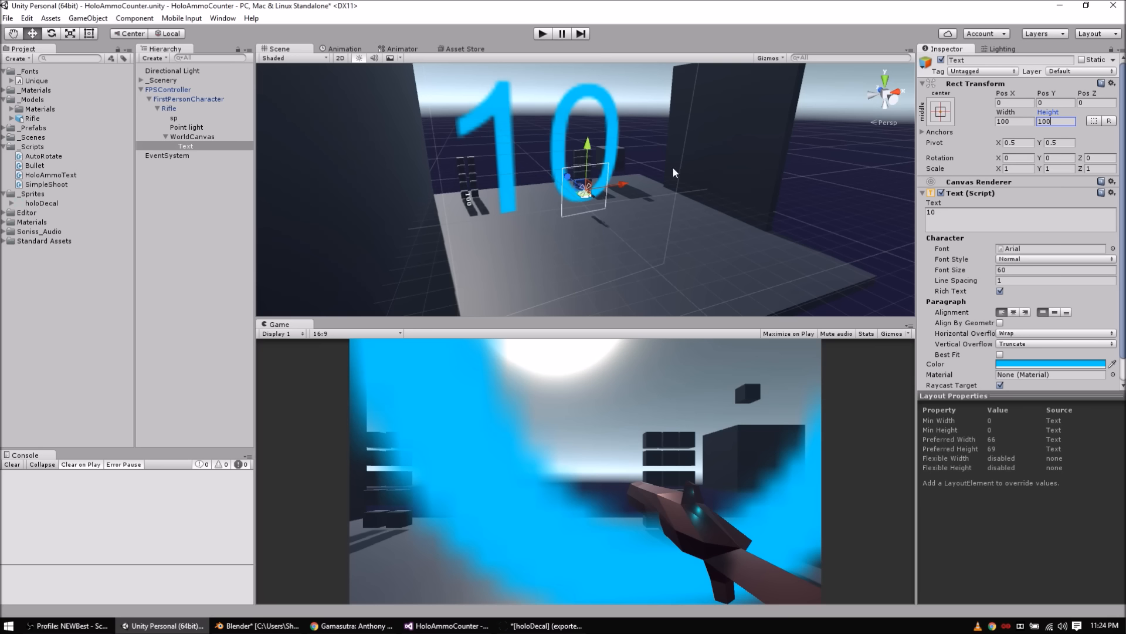
Step: Scale the Text object down uniformly to about 0.045 so it shrinks toward the rifle's size
left_click(203, 146)
key("r")
left_click_drag(582, 192, 598, 247)
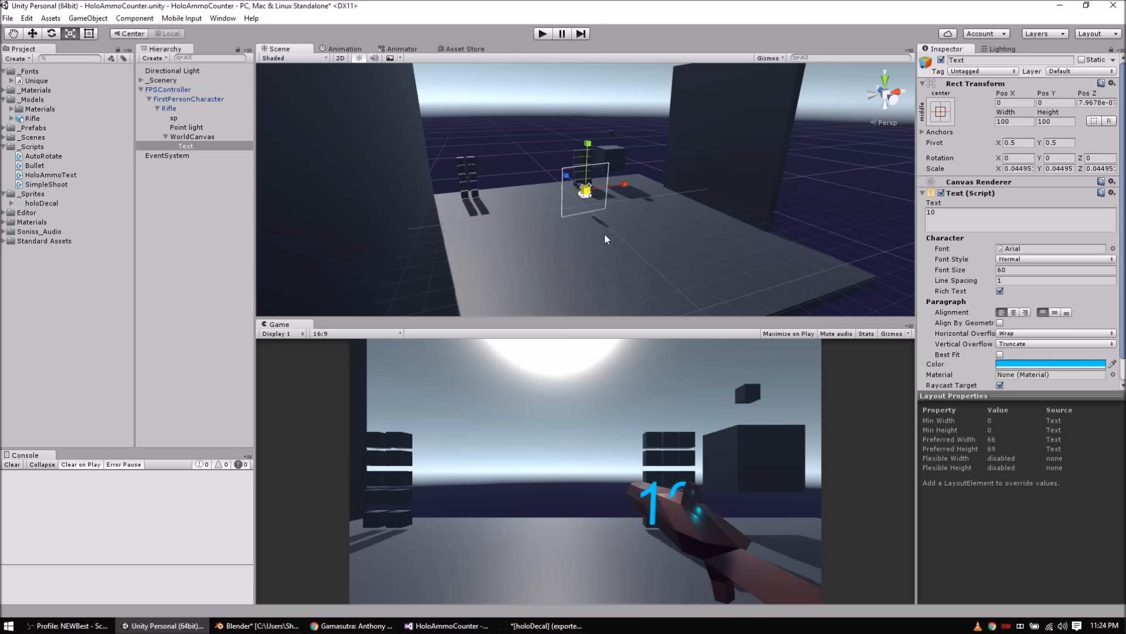
scroll(610, 214, "up", 5)
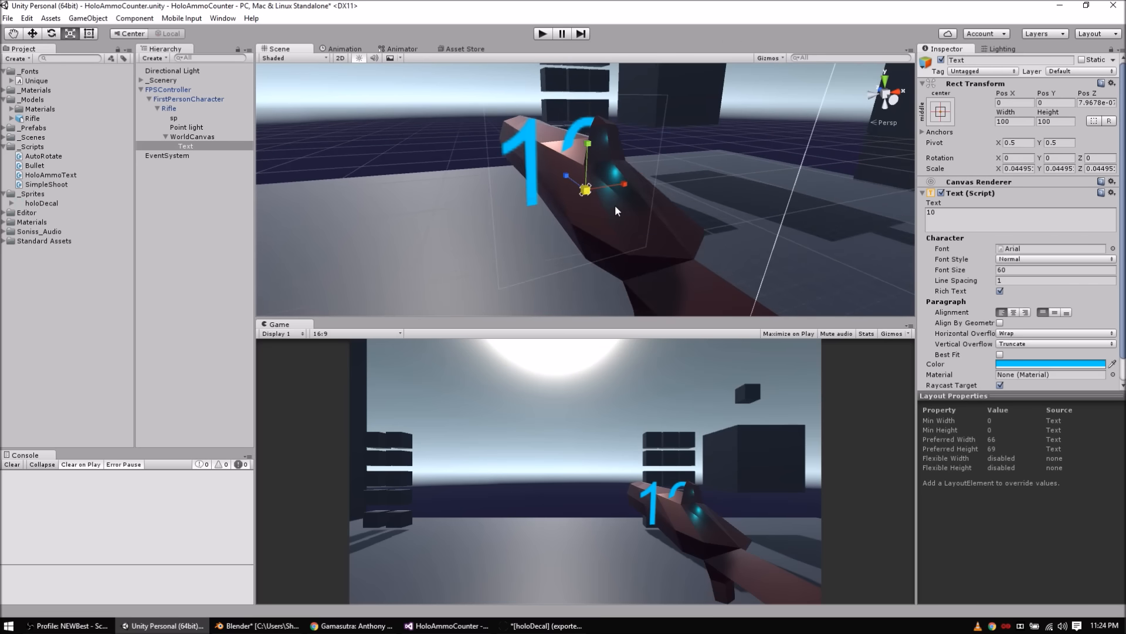
Step: Align the ammo text to the centre horizontally and to the middle vertically
key("w")
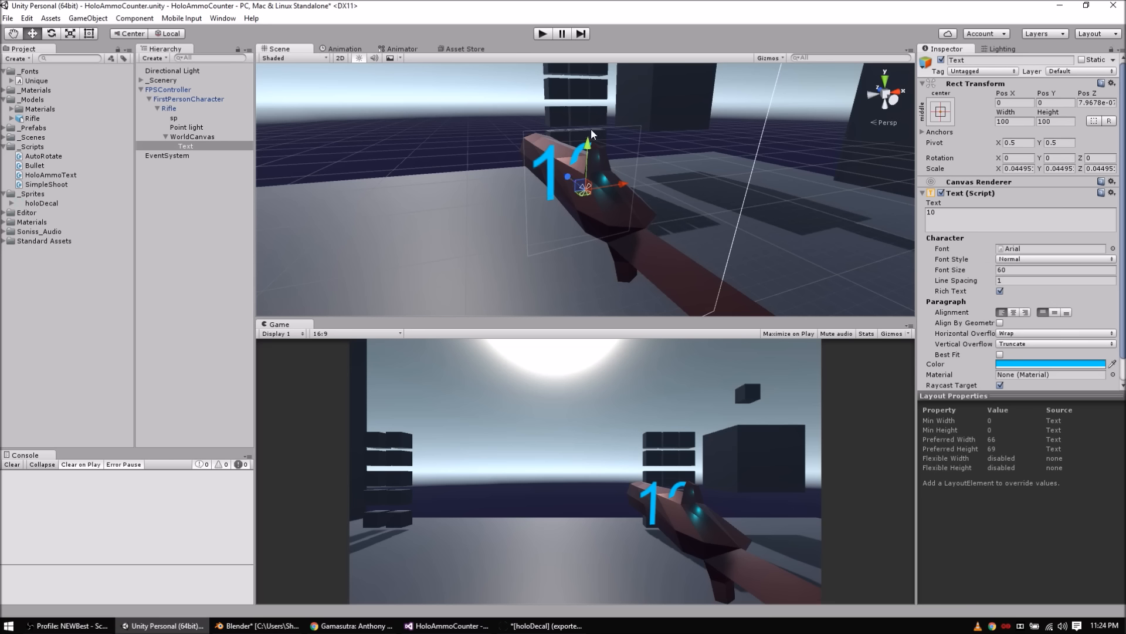
left_click(1015, 313)
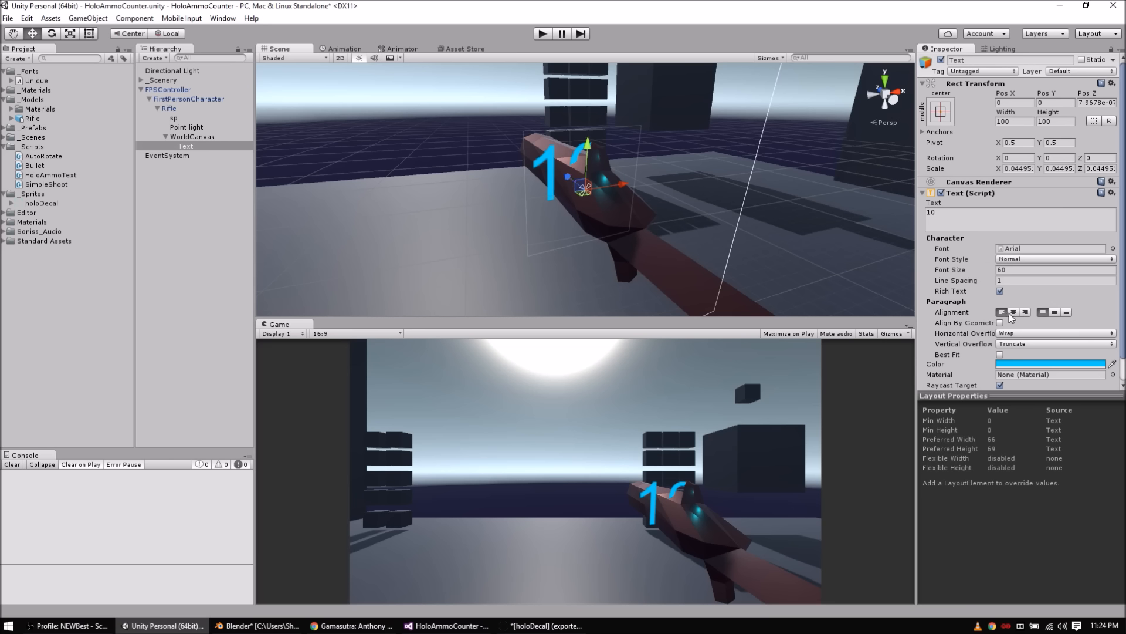
left_click(1054, 311)
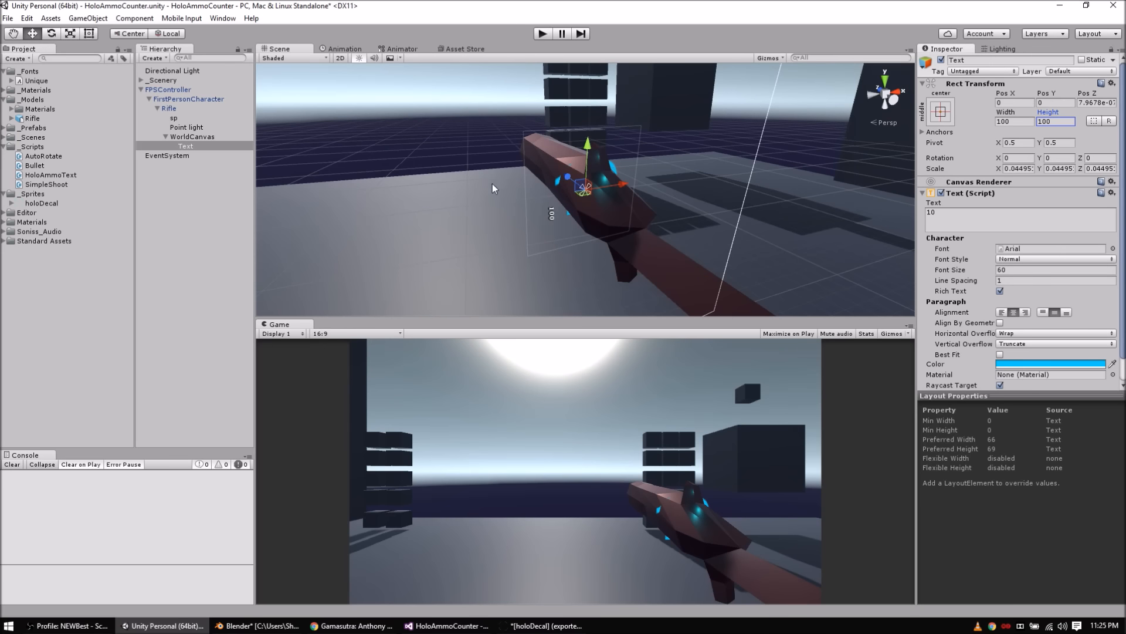
Step: Move WorldCanvas up and back over the rifle's sight, to about Y 1.74 and Z -1.67
left_click_drag(513, 184, 574, 160, "alt")
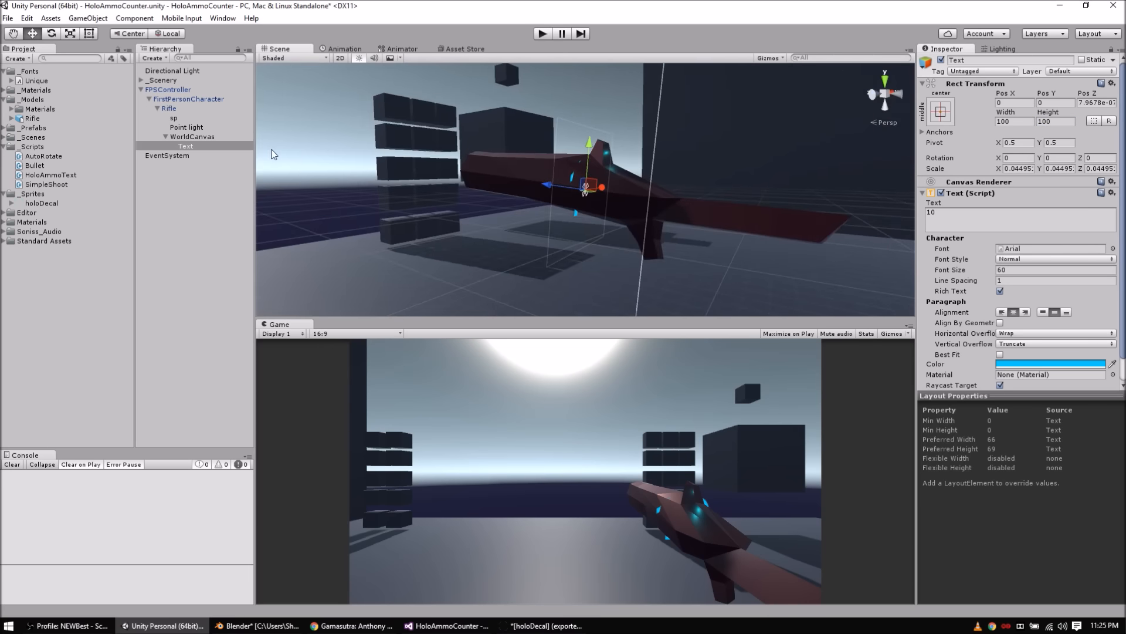
left_click(227, 135)
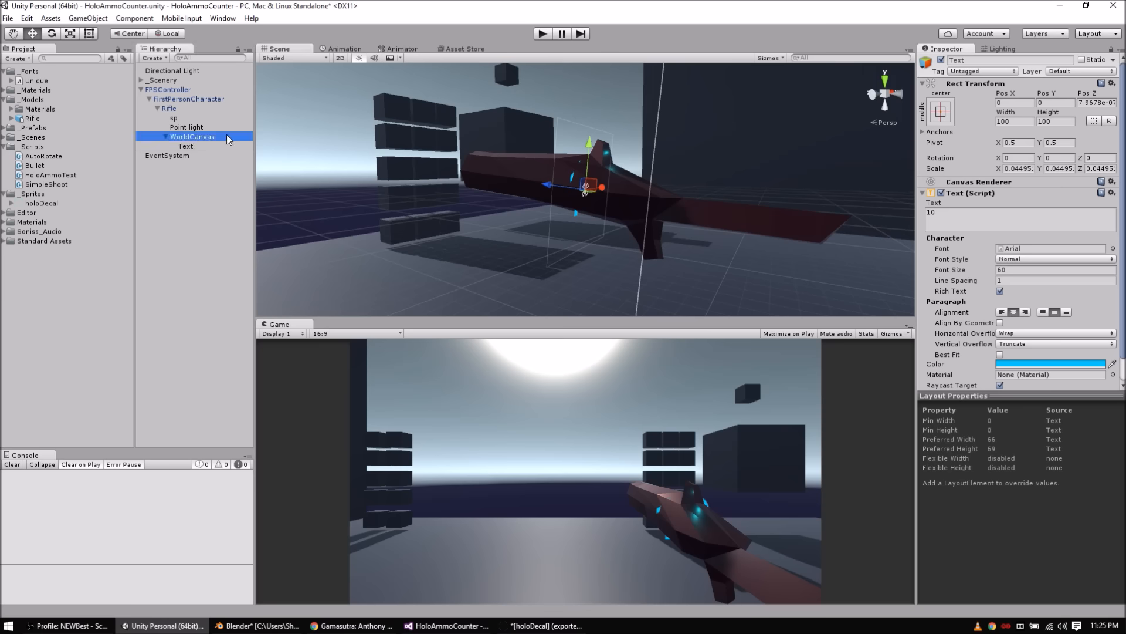
left_click_drag(546, 185, 578, 191)
left_click_drag(633, 156, 648, 108)
Step: Scale the Text object down uniformly to about 0.015
left_click(213, 145)
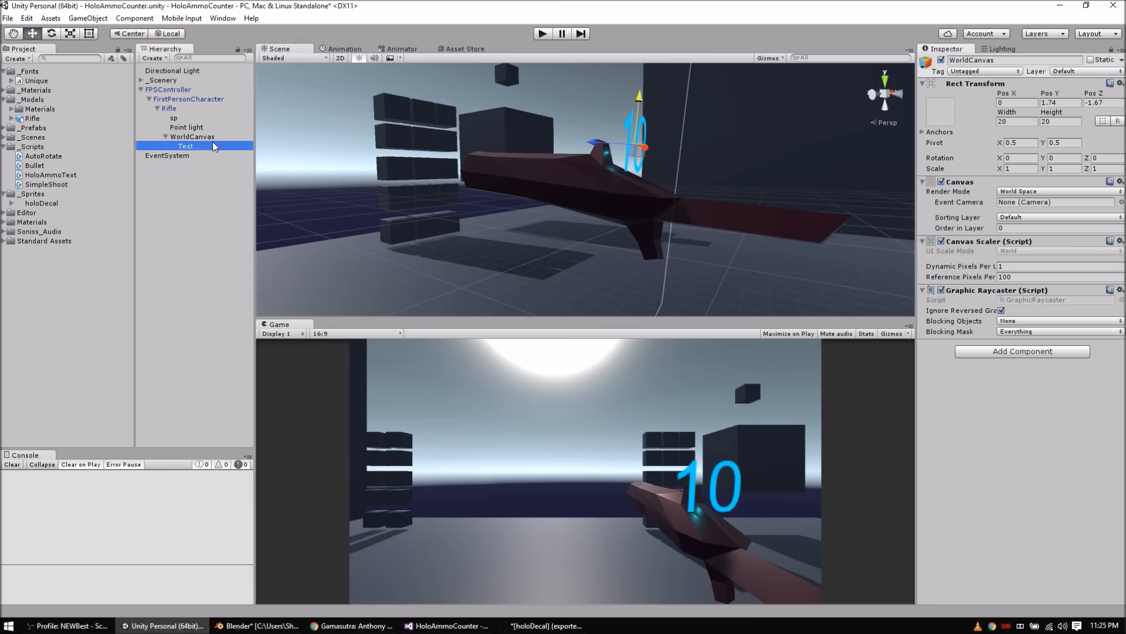
key("r")
left_click_drag(636, 145, 628, 181)
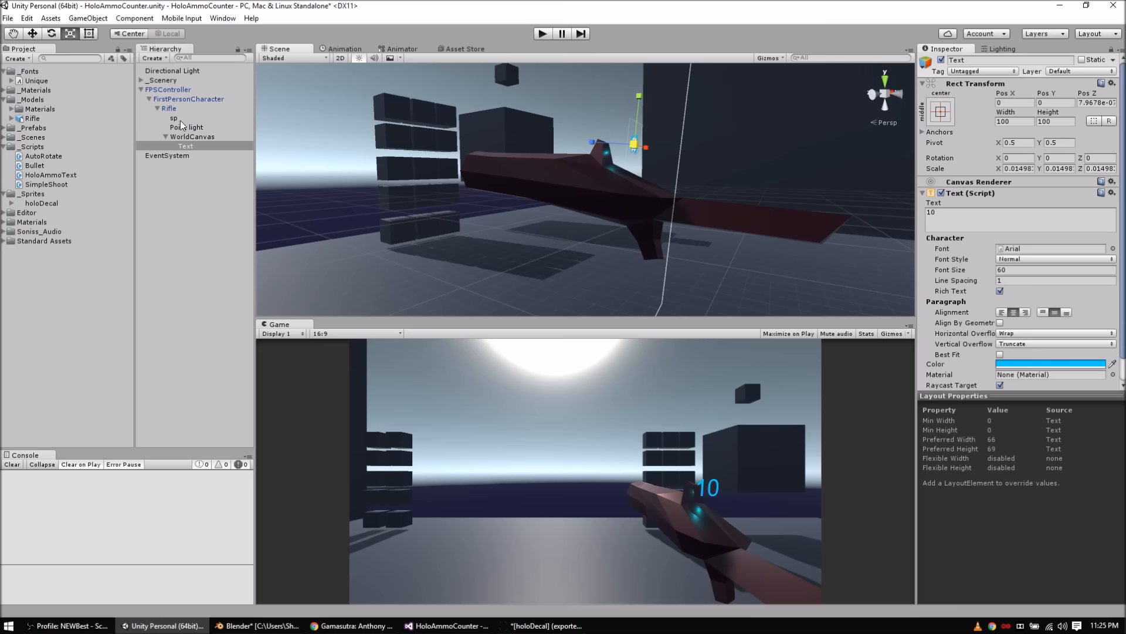
Step: Move WorldCanvas closer to the rifle's sight, to about Y 1.42 and Z -0.99
left_click(200, 137)
left_click_drag(593, 181, 646, 198, "alt")
left_click_drag(601, 153, 581, 148)
left_click_drag(627, 101, 627, 110)
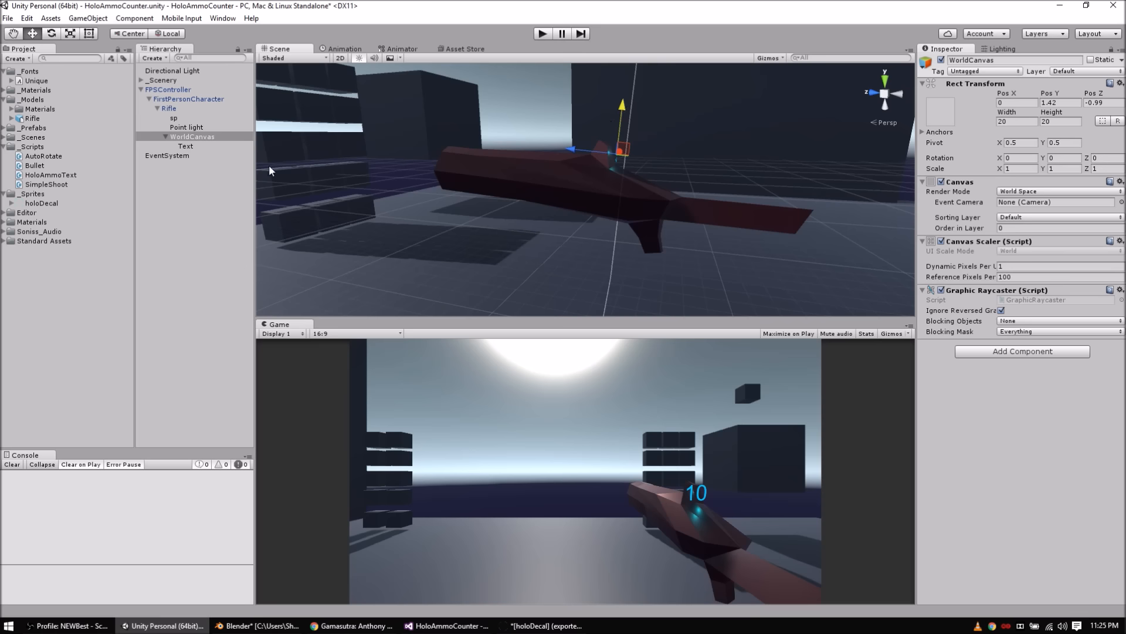
Step: Shrink the Text object a little more, to a uniform scale of about 0.01
left_click(226, 146)
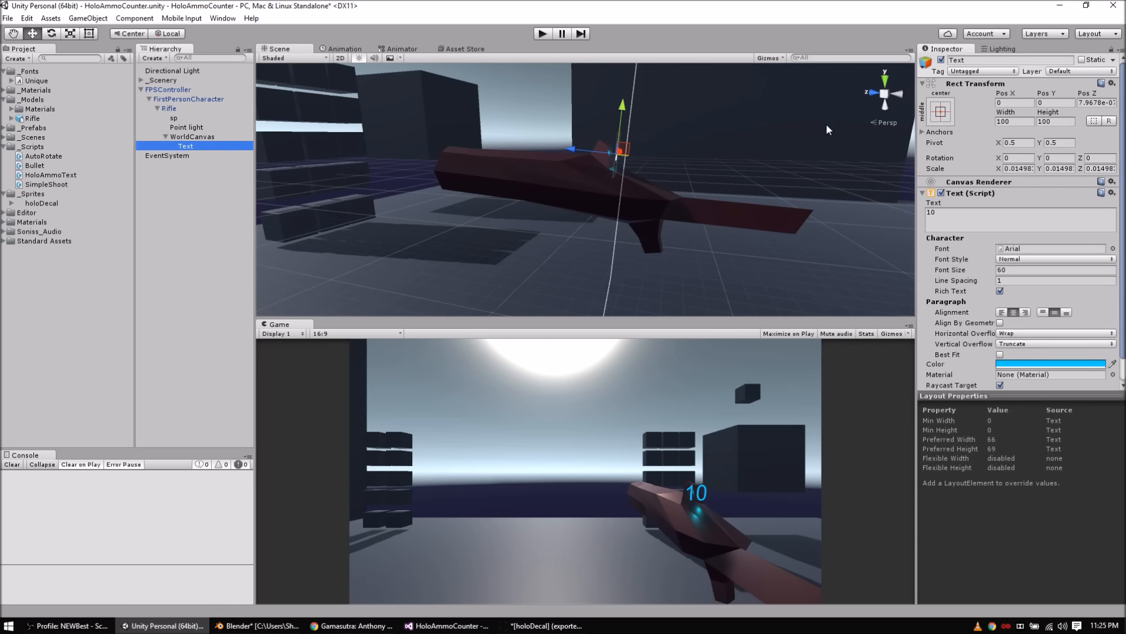
left_click(210, 138)
left_click(210, 147)
key("r")
left_click_drag(606, 153, 609, 171)
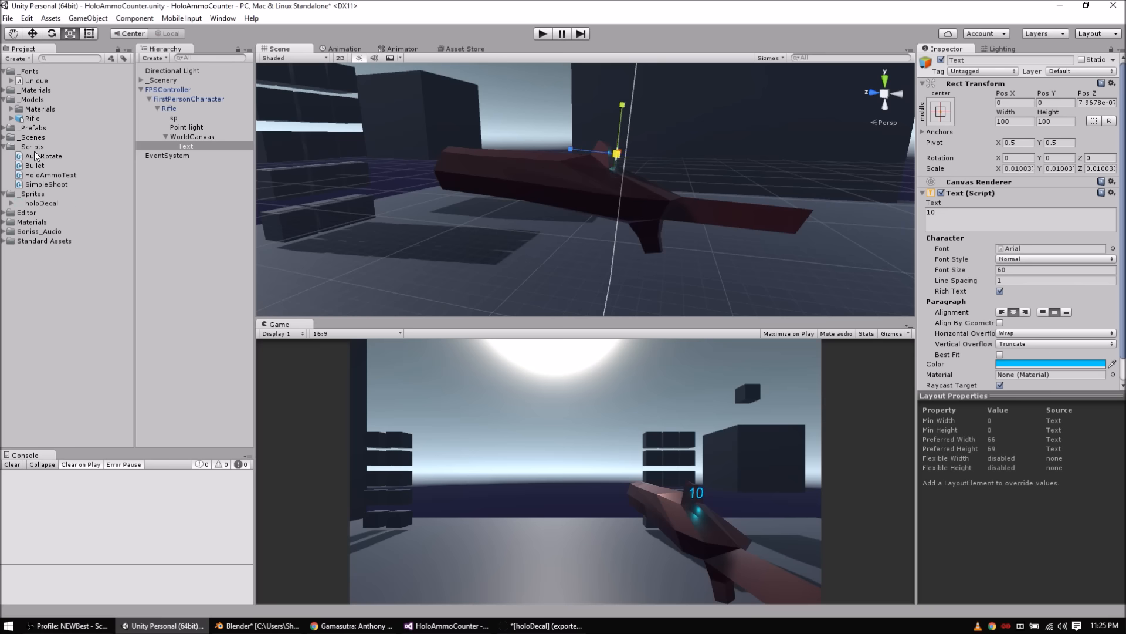
Step: Try placing the holoDecal sprite as a child of the Text object, and delete it
left_click_drag(42, 205, 208, 148)
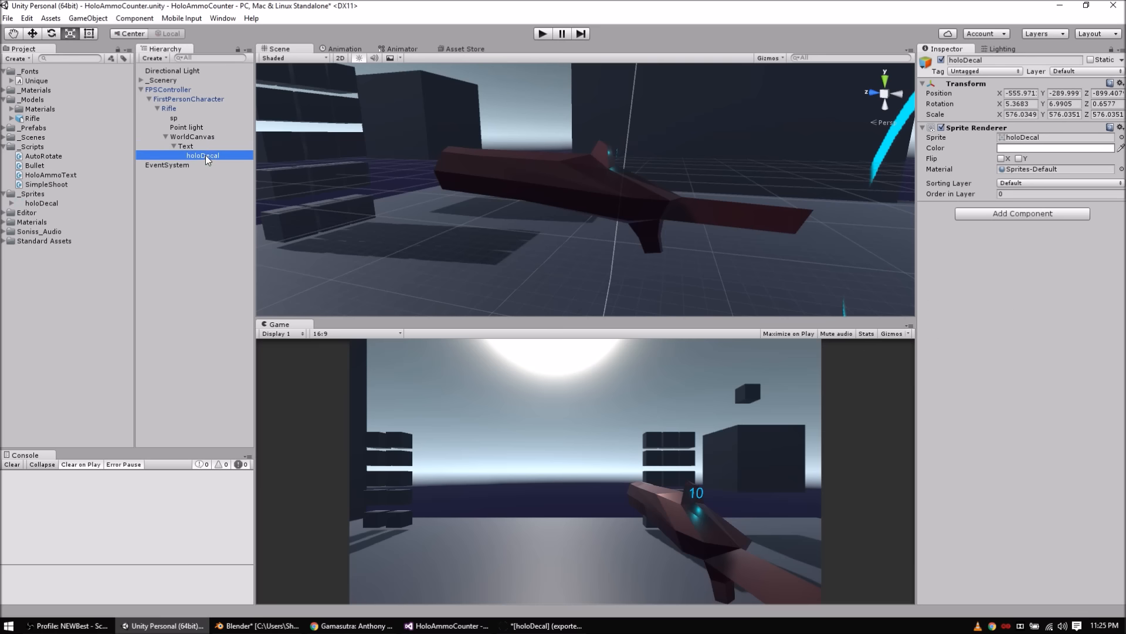
double_click(206, 155)
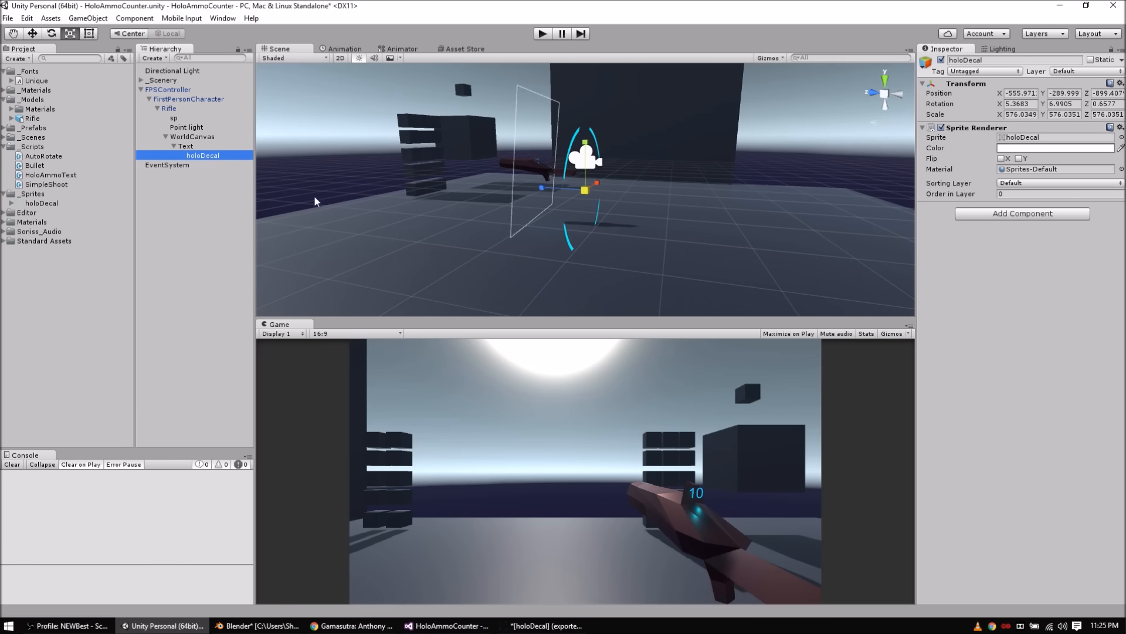
scroll(678, 182, "up", 5)
left_click_drag(678, 181, 504, 256, "alt")
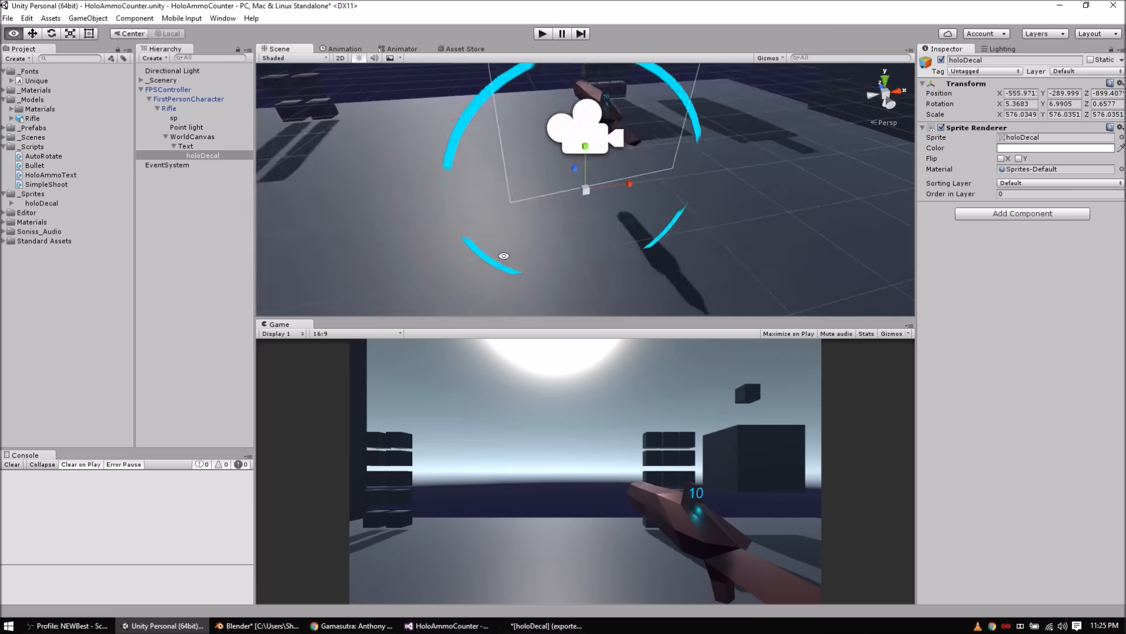
key("r")
right_click(189, 155)
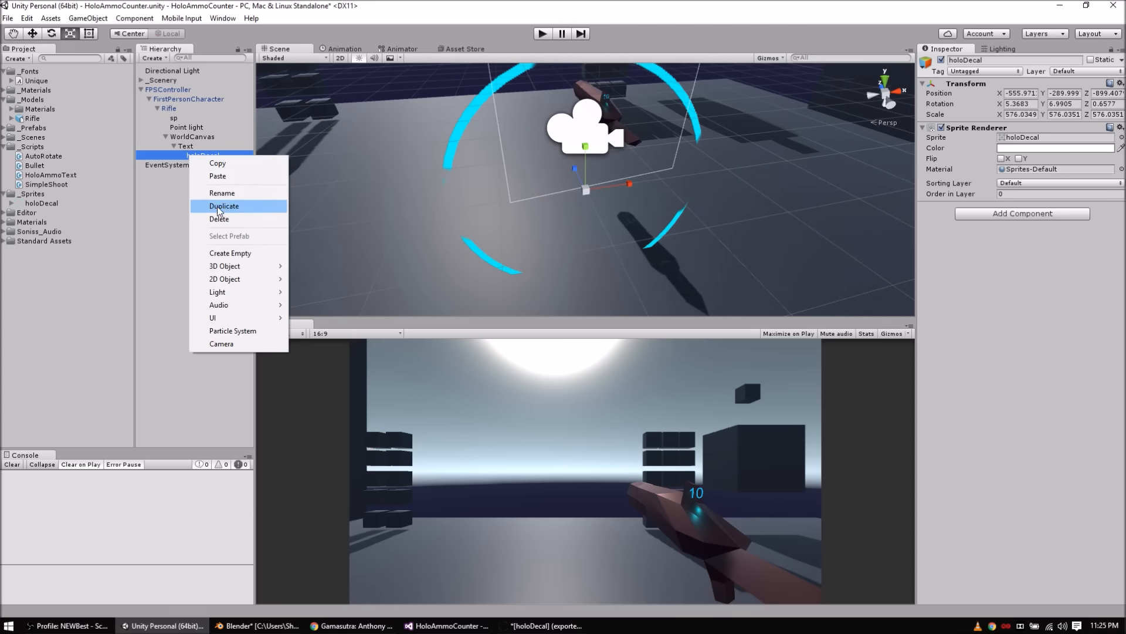
left_click(217, 219)
Step: Add a UI Image under WorldCanvas and assign holoDecal as its source image
left_click(202, 136)
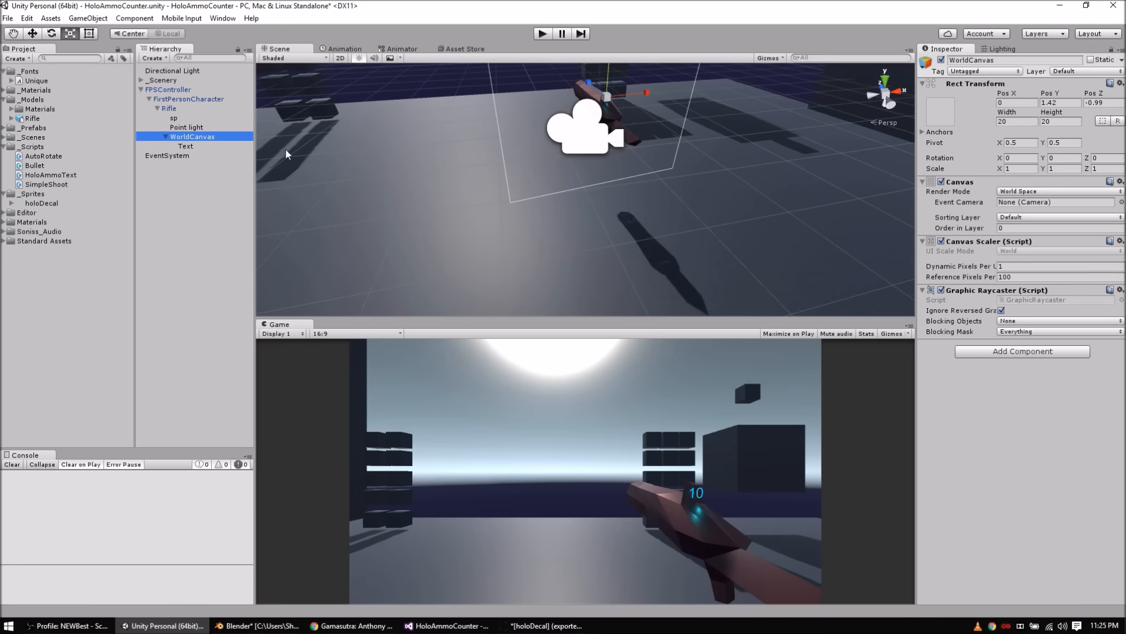
right_click(223, 136)
mouse_move(305, 298)
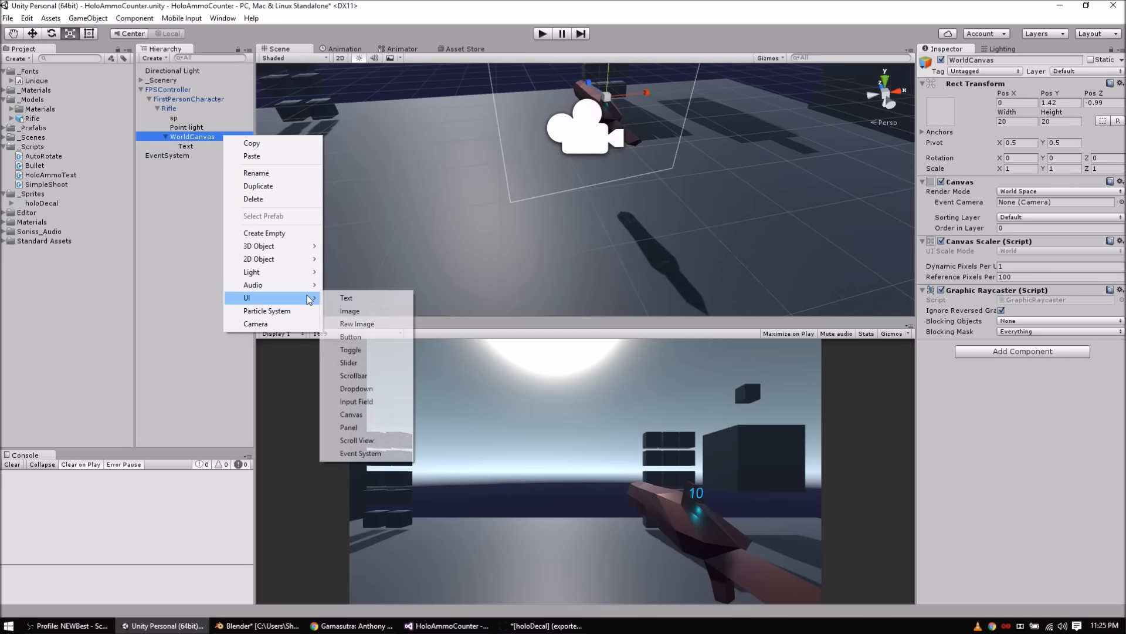
left_click(345, 311)
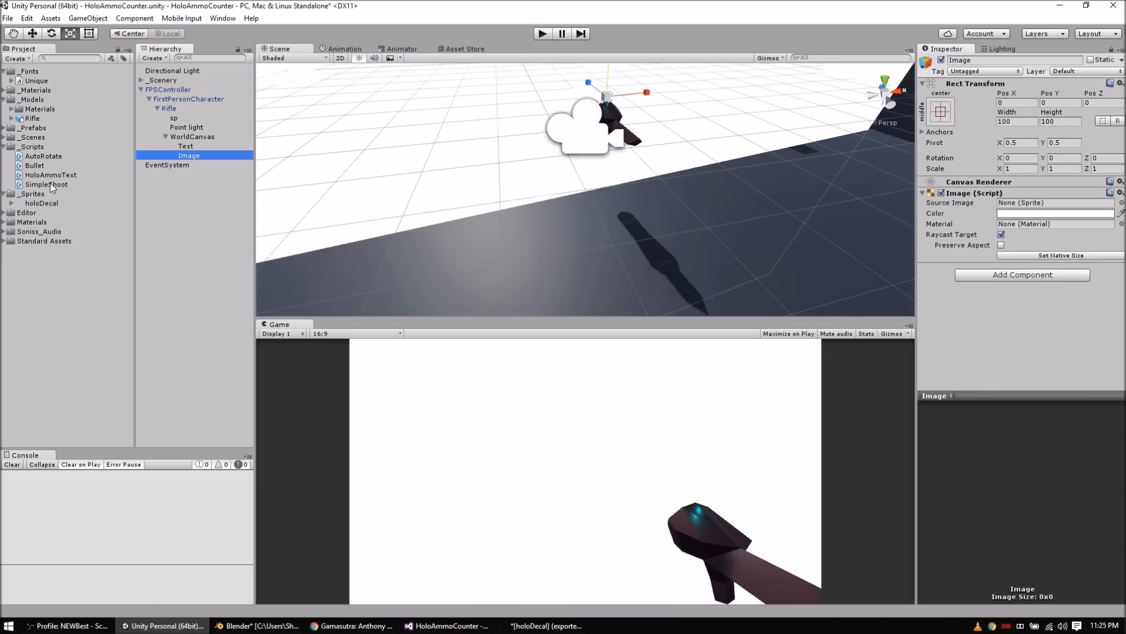
scroll(614, 205, "down", 7)
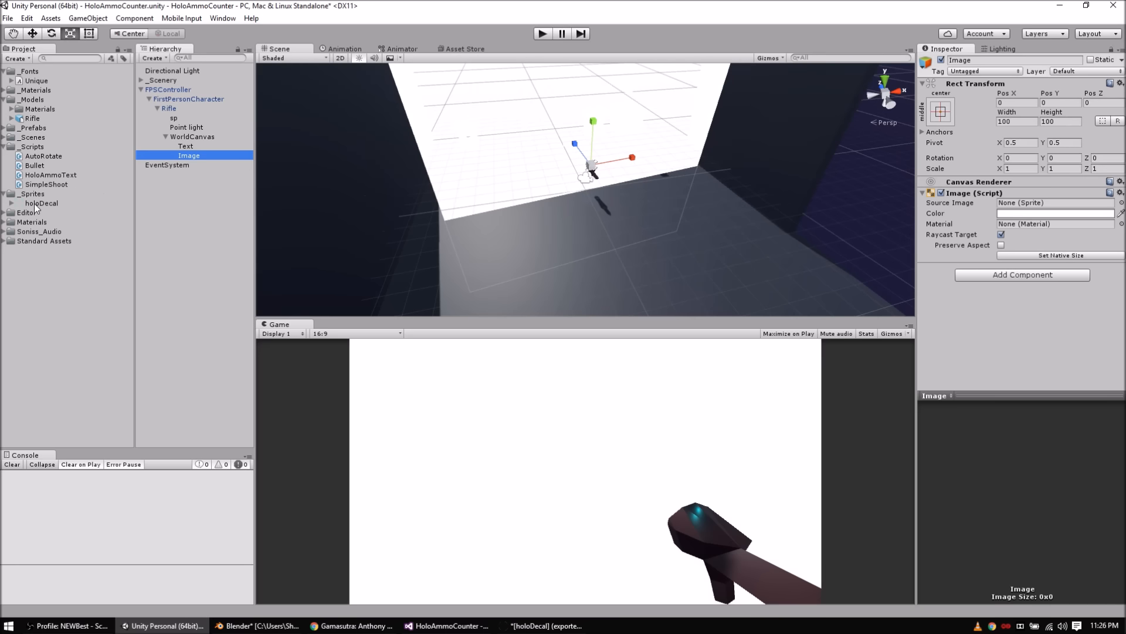
left_click_drag(34, 203, 1021, 206)
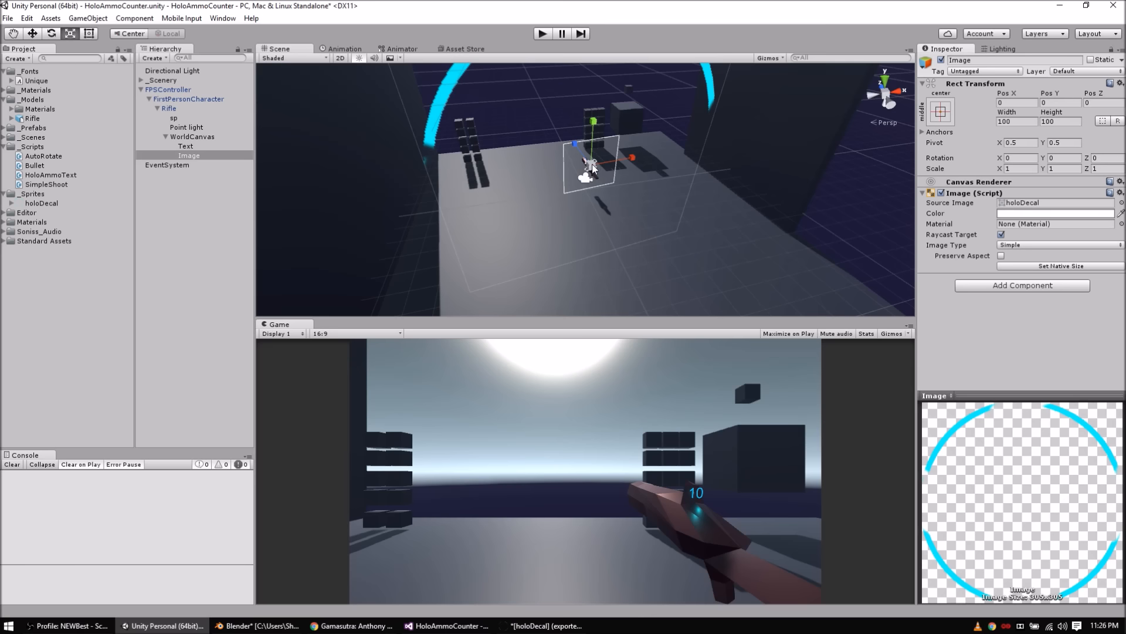
Step: Scale the holoDecal image down uniformly to about 0.01 to encircle the number, and attach the AutoRotate script to it
left_click_drag(592, 168, 575, 221)
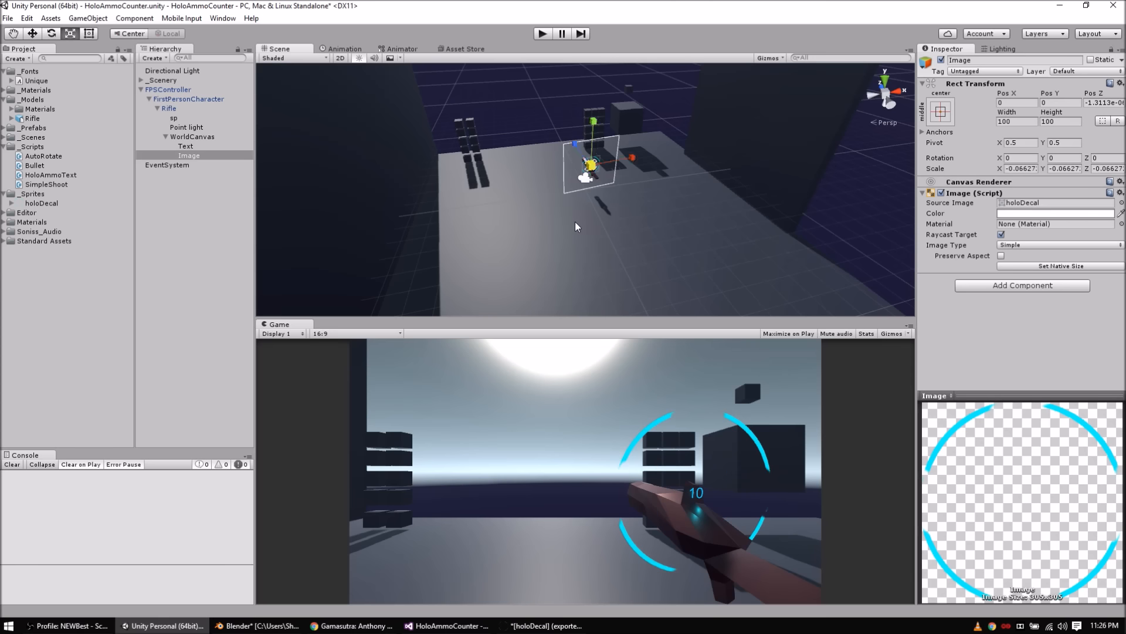
key("ctrl+z")
scroll(612, 158, "up", 4)
left_click_drag(594, 152, 575, 195)
scroll(600, 182, "up", 1)
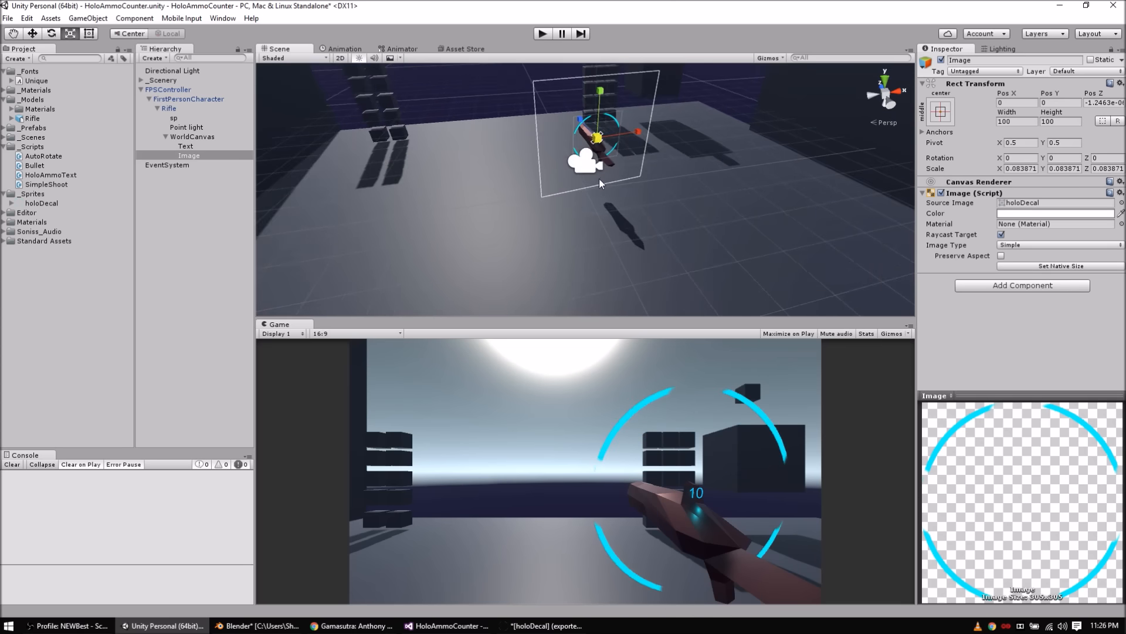
scroll(600, 182, "up", 2)
left_click_drag(602, 120, 593, 164)
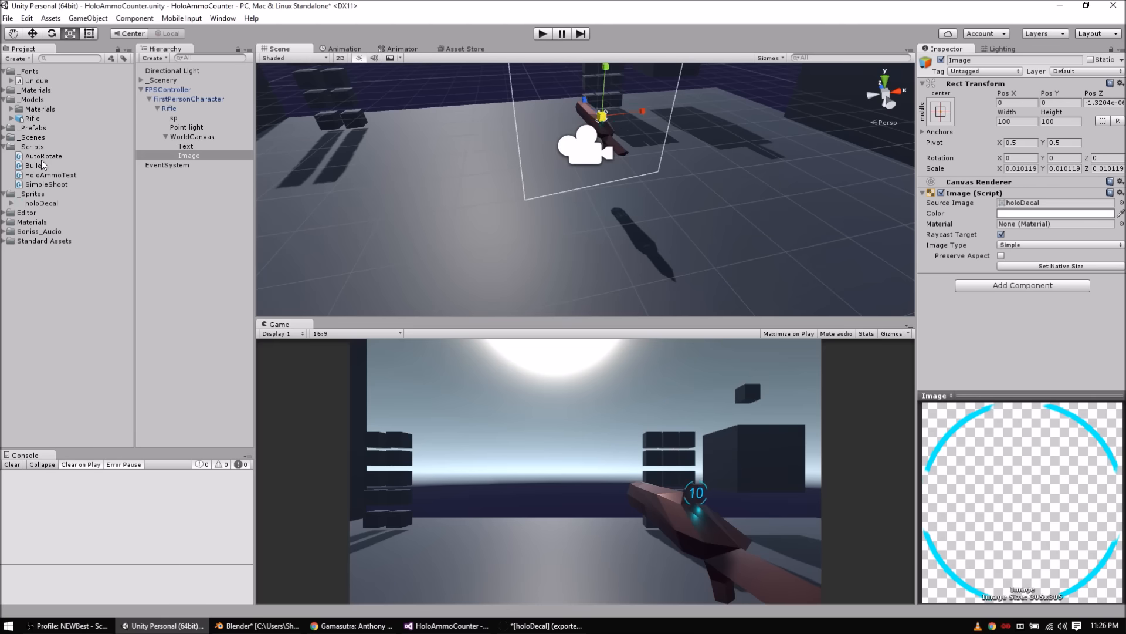
left_click_drag(43, 157, 198, 156)
Step: Rename the Text object to AmmoText
left_click(231, 143)
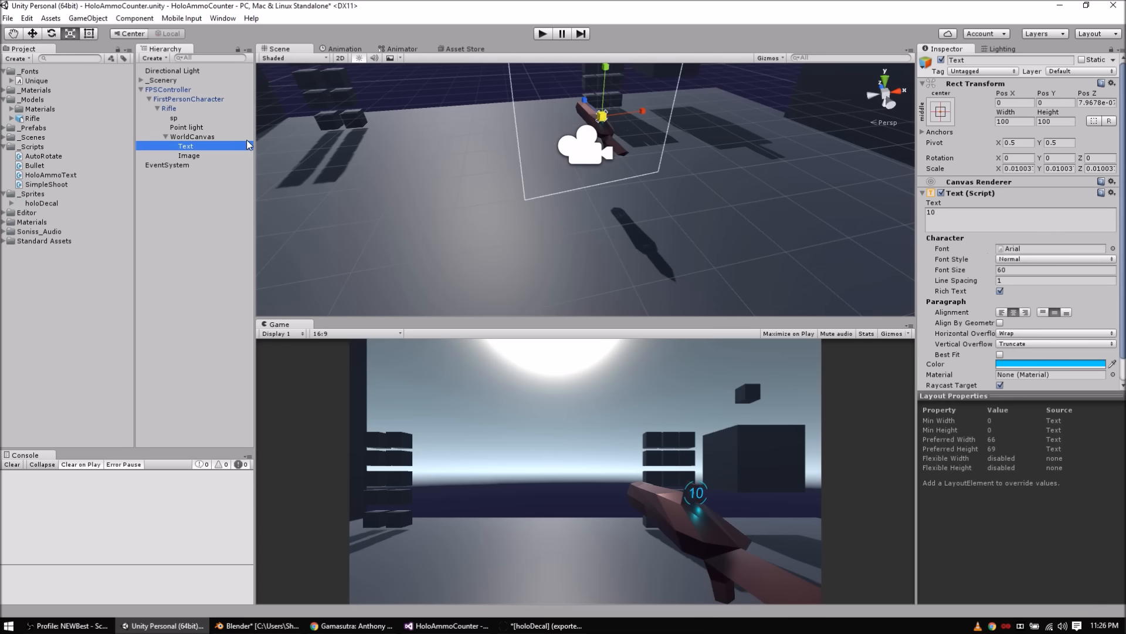
left_click(190, 145)
left_click(198, 146)
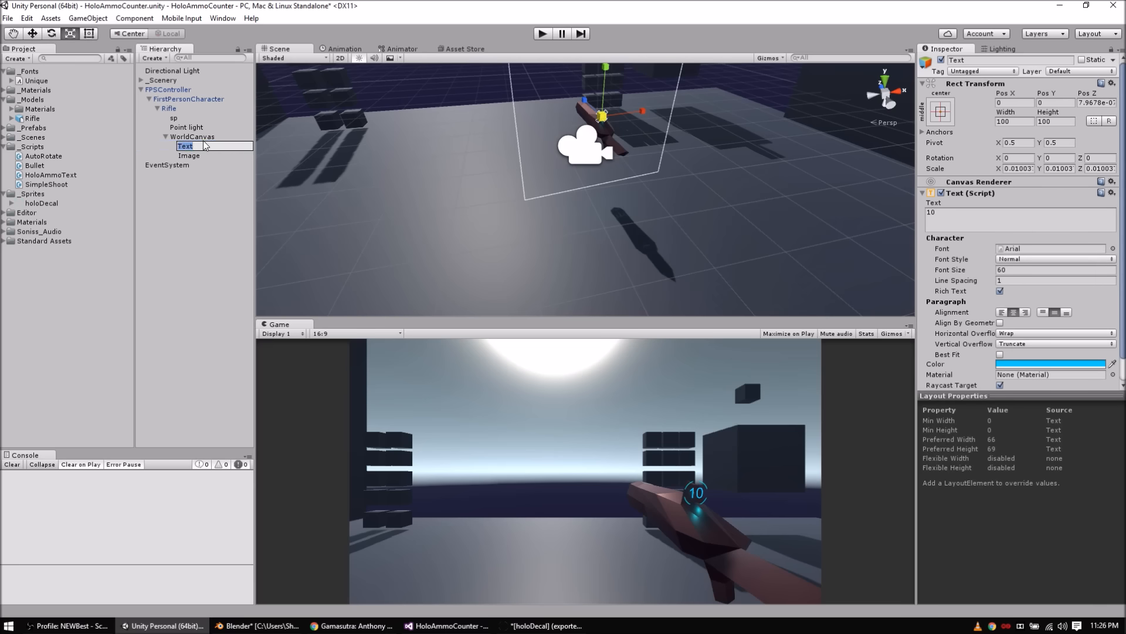
type("A")
key("Return")
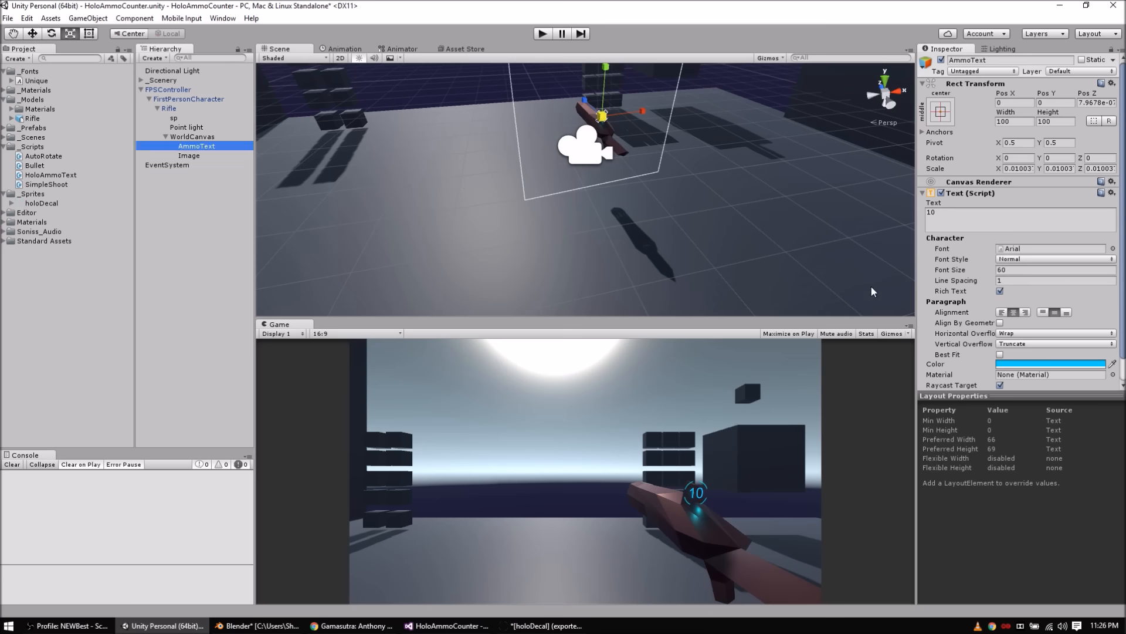
Step: Attach the HoloAmmoText script to AmmoText and assign the Rifle object to its Rifle reference
scroll(953, 299, "down", 1)
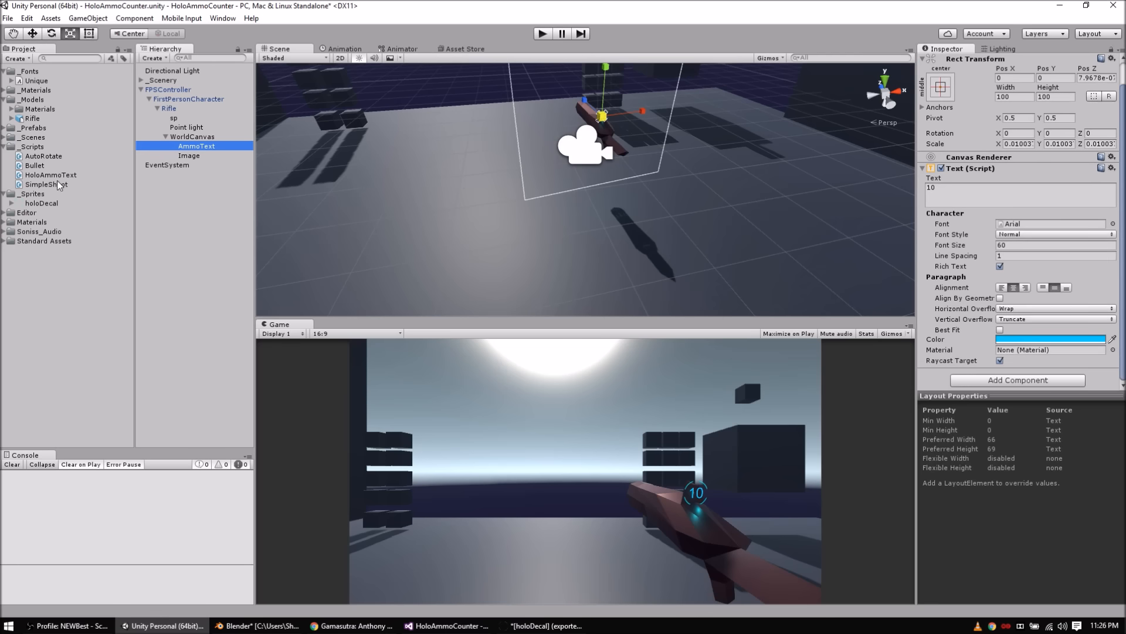
left_click_drag(48, 175, 203, 145)
scroll(996, 271, "down", 1)
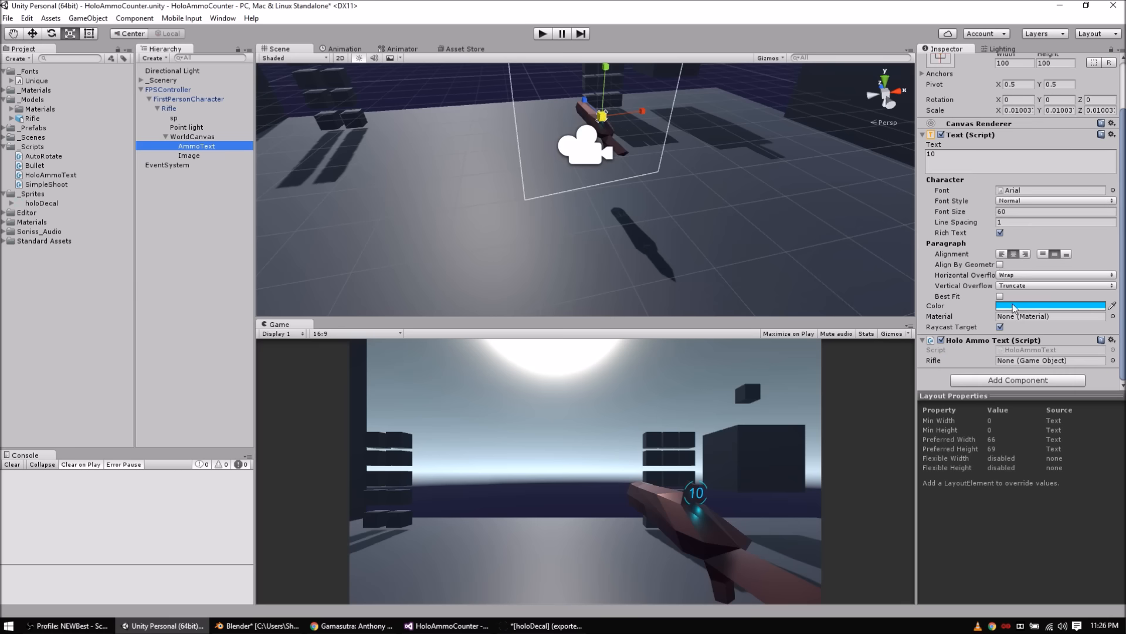
left_click_drag(169, 111, 1019, 362)
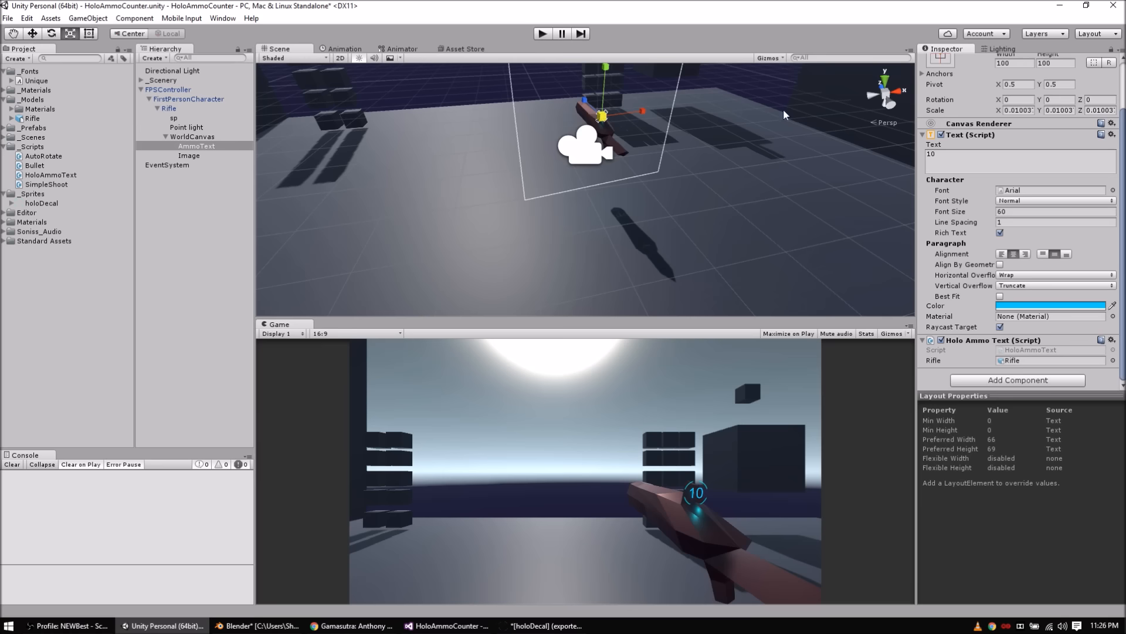
Step: Play-test the scene by firing a shot with the rifle to check the ammo counter, and stop Play mode
left_click(543, 35)
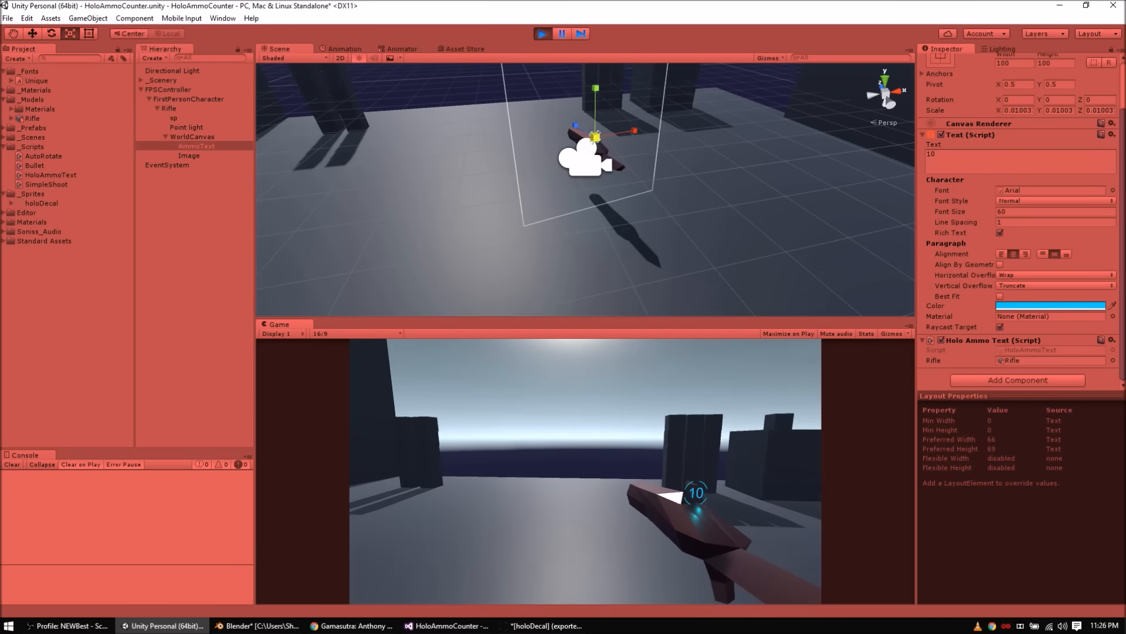
left_click(585, 471)
key("Escape")
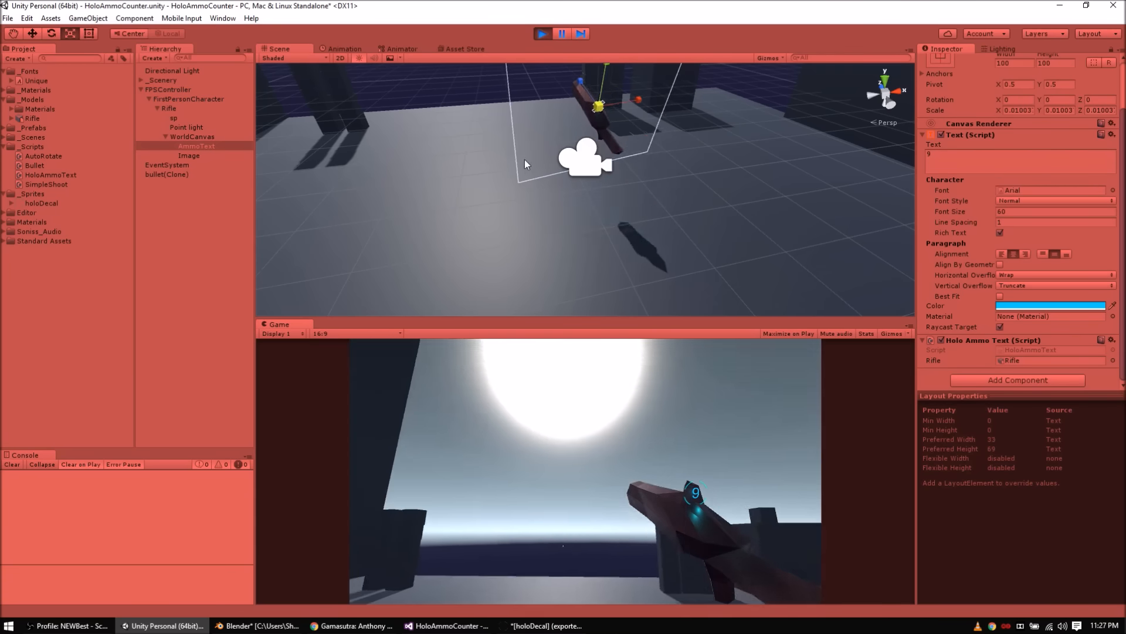
left_click(543, 33)
Step: Set the Auto Rotate rotation vector's Z to 5 on the ring Image, and play-test it while firing several shots
left_click(218, 155)
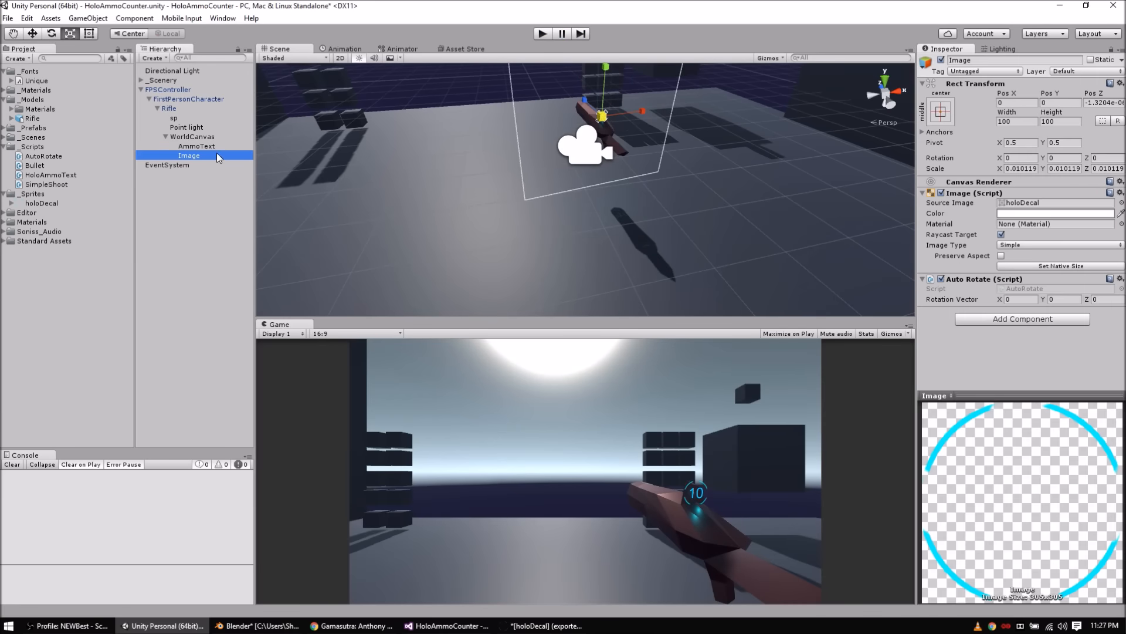
left_click(1107, 299)
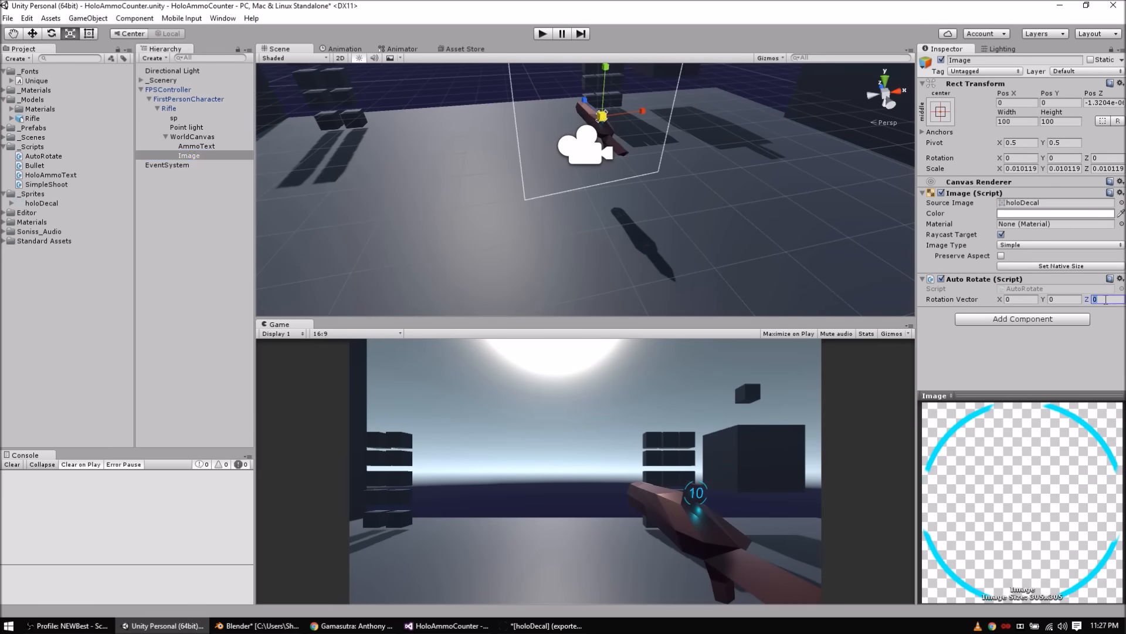
left_click(543, 33)
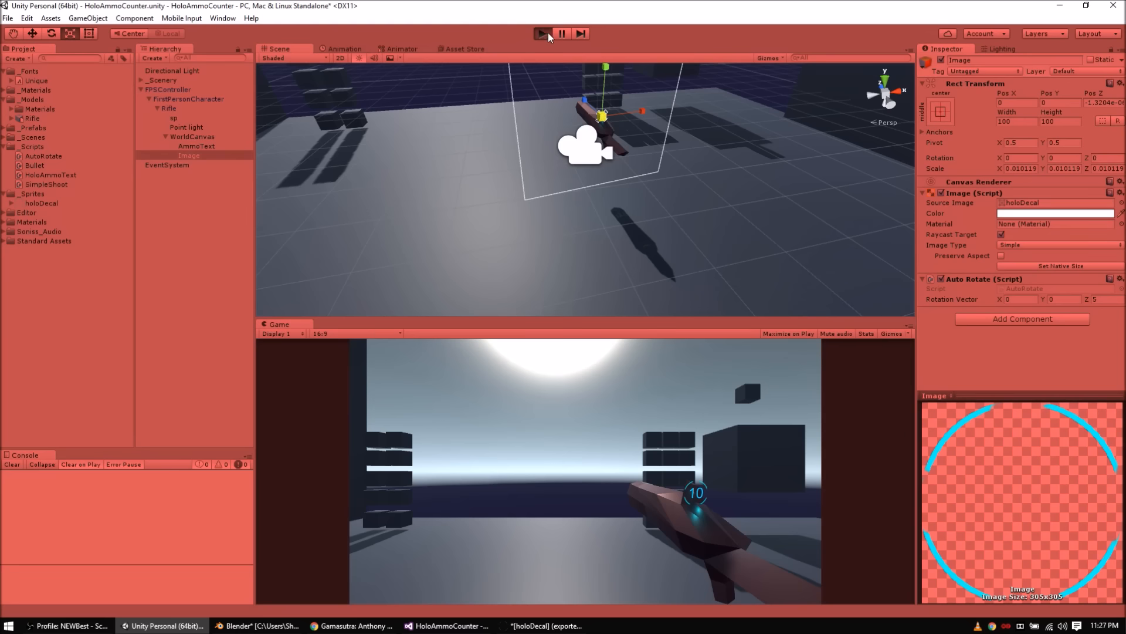
left_click(748, 442)
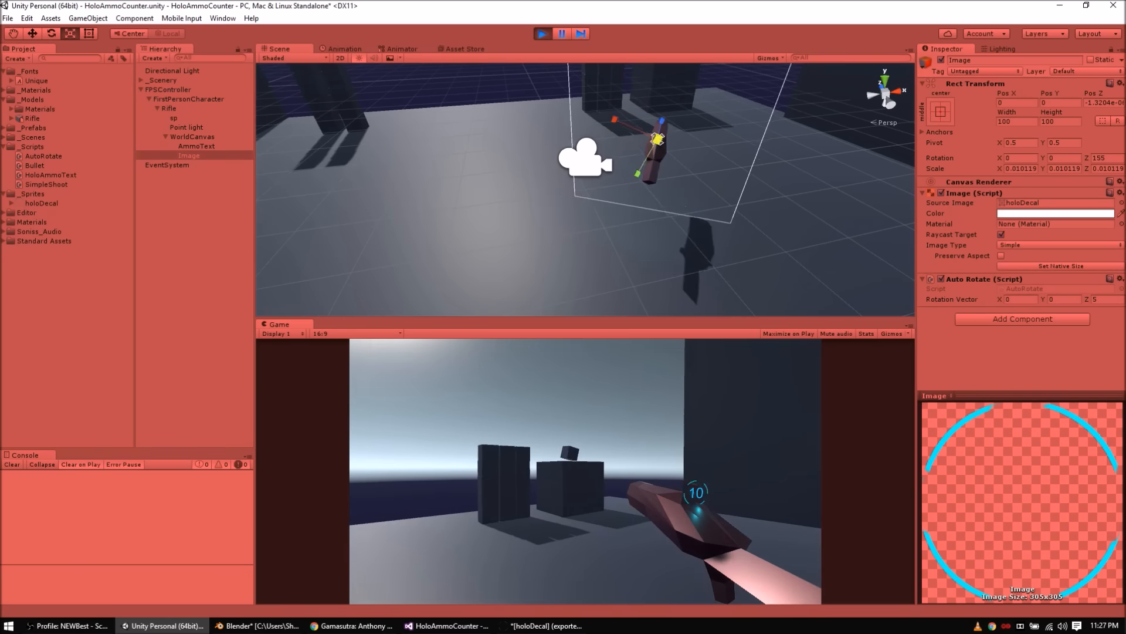
left_click(586, 471)
left_click(585, 471)
left_click(586, 471)
left_click(585, 471)
left_click(586, 471)
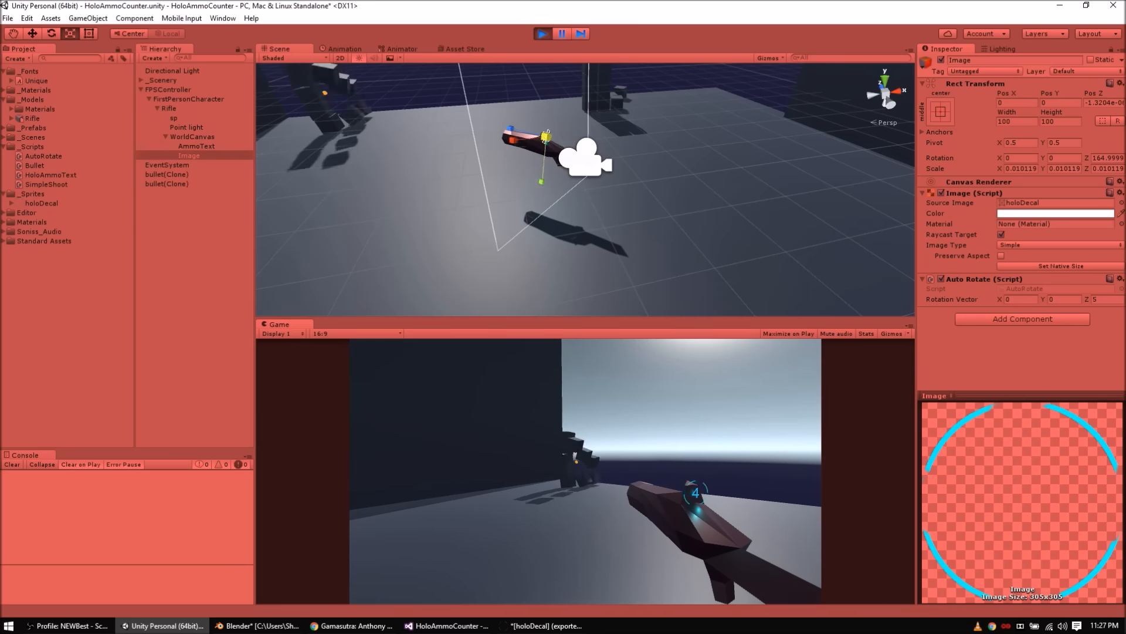
left_click(586, 471)
key("Escape")
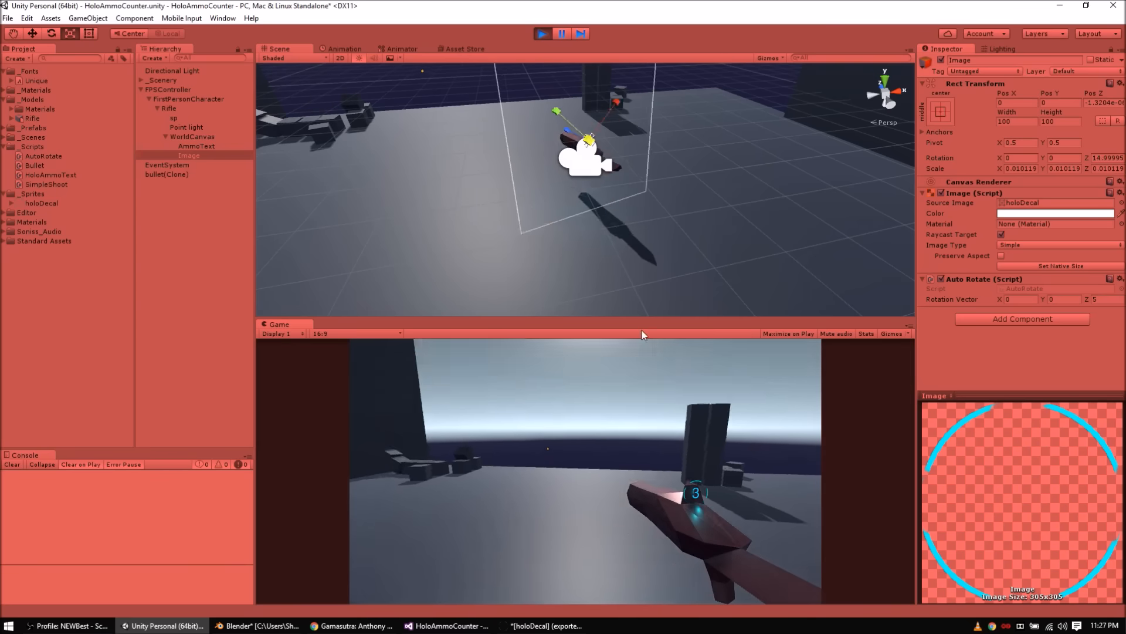
left_click(540, 34)
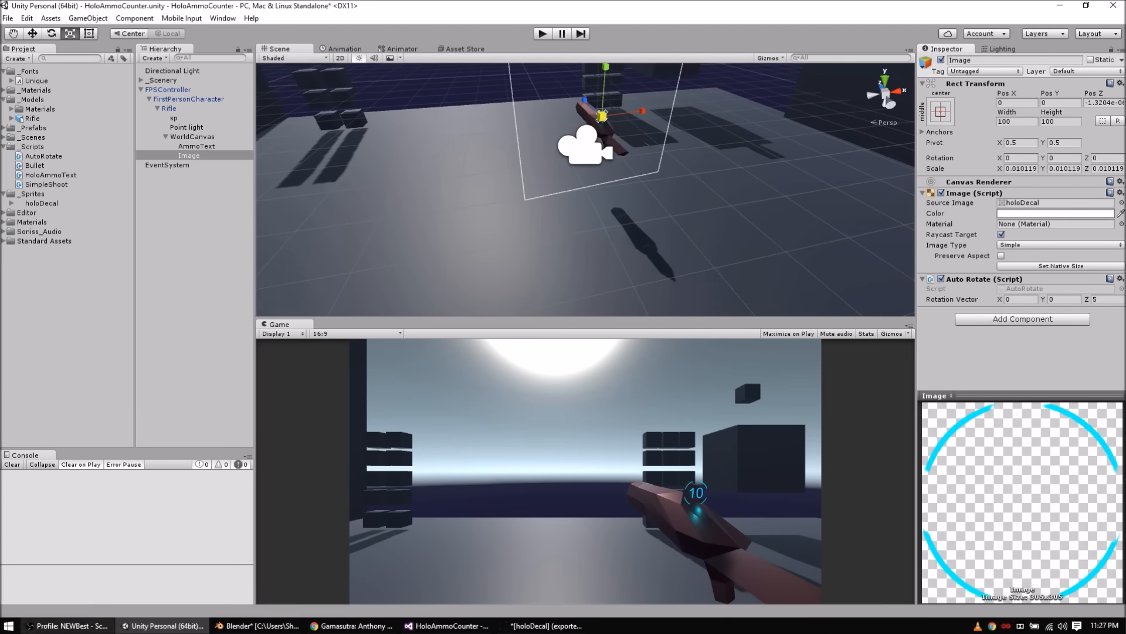
Step: Switch to Chrome and examine the UNIQUE font's page and its digits against the Halo assault rifle ammo counter images
left_click(328, 626)
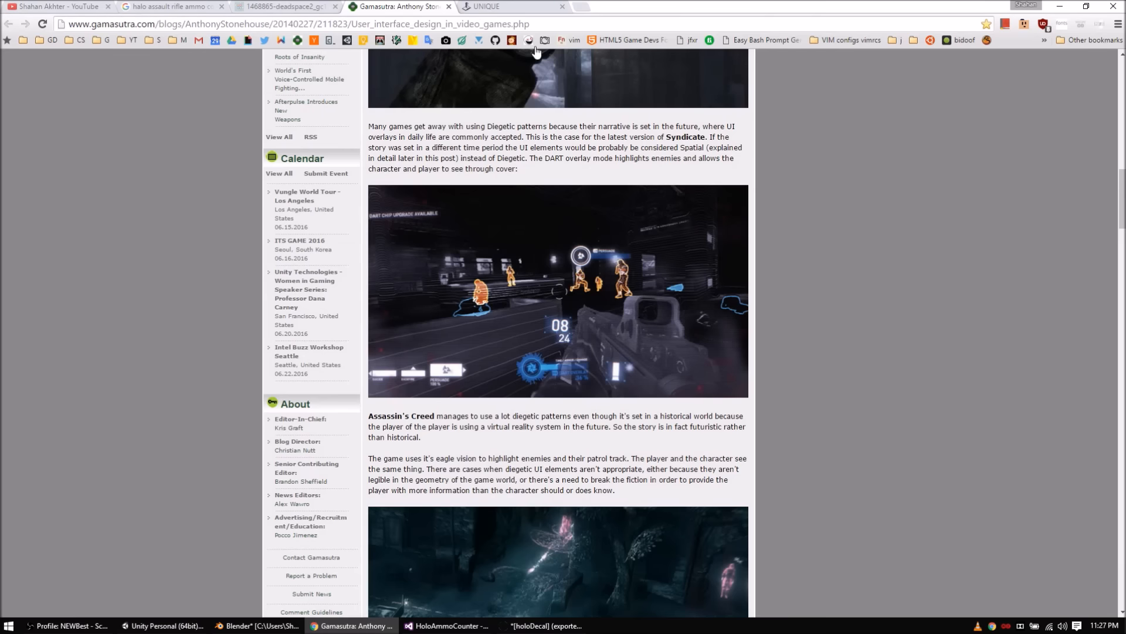
left_click(502, 6)
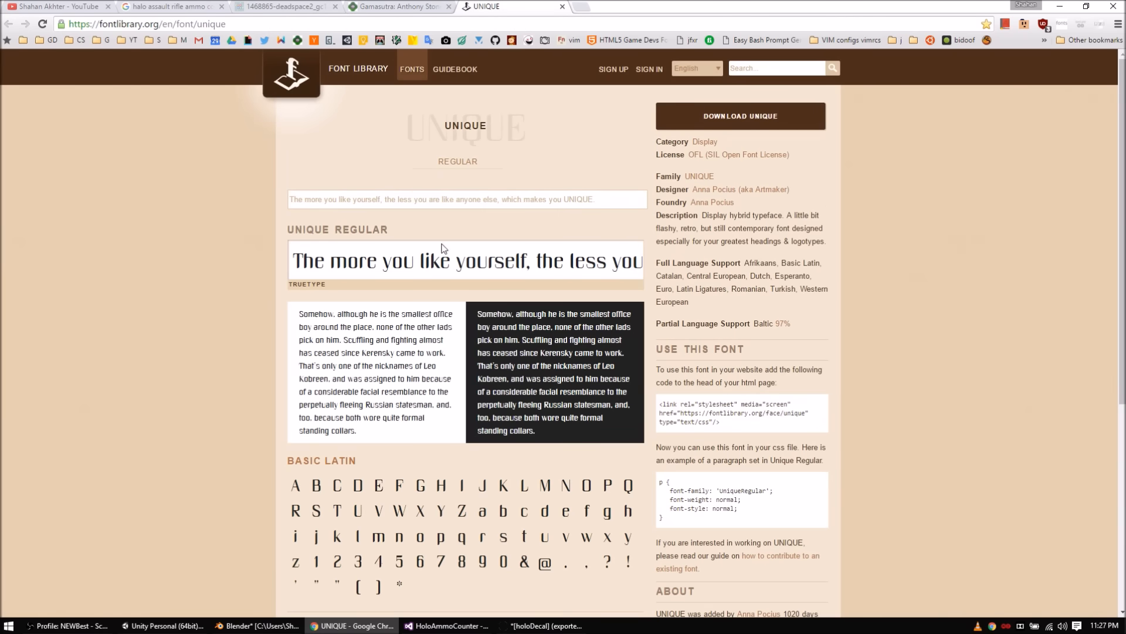
scroll(470, 293, "down", 5)
scroll(494, 331, "up", 4)
left_click(147, 6)
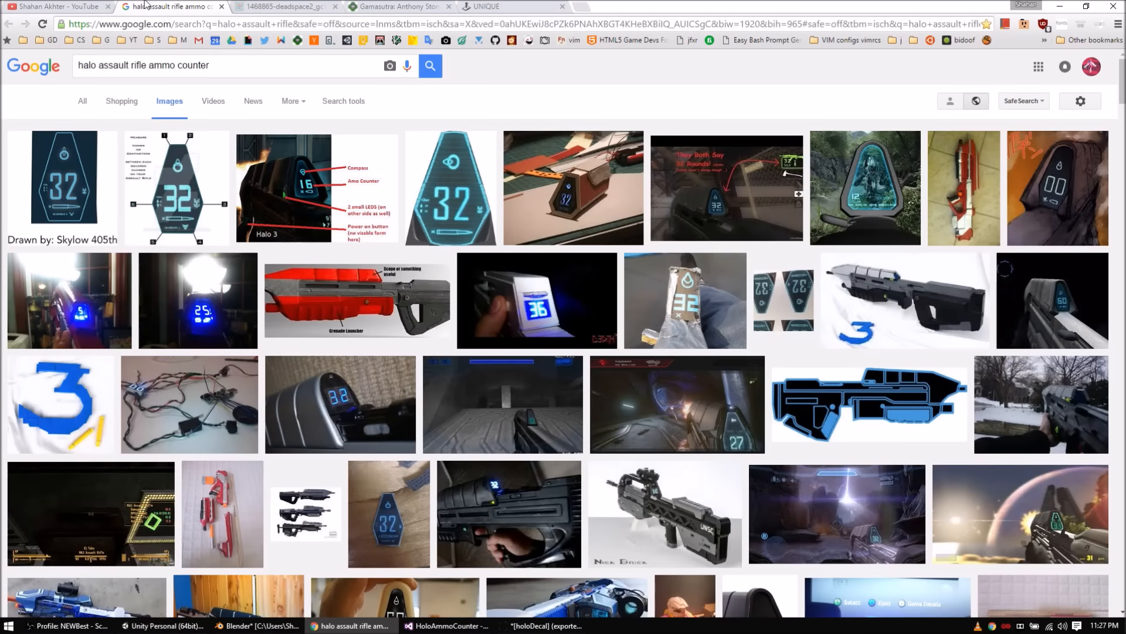
left_click(523, 11)
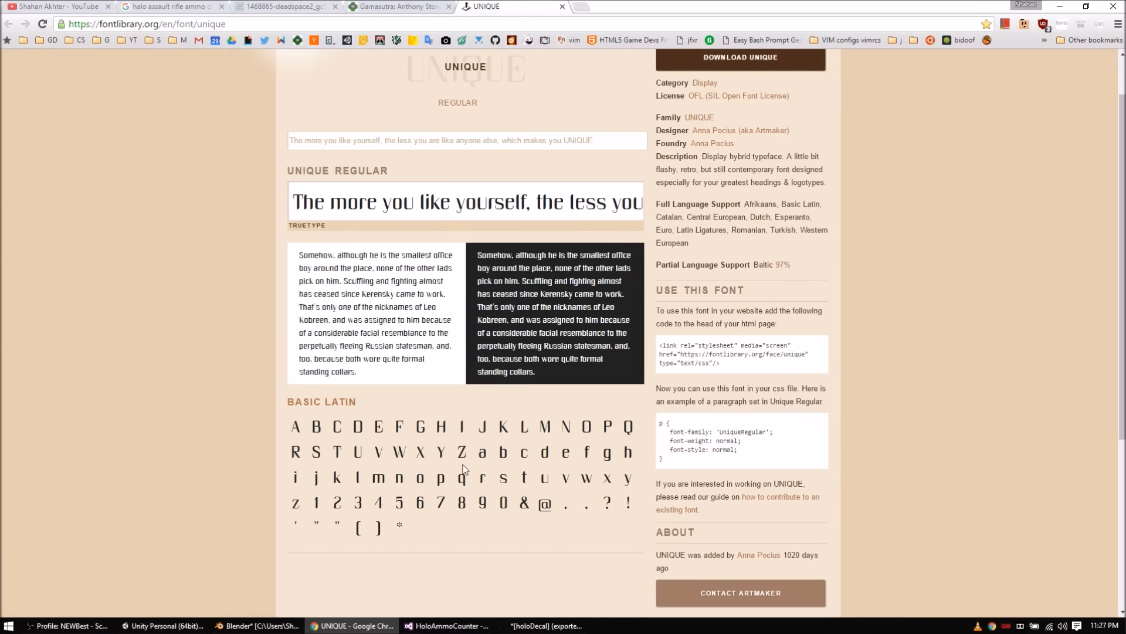
scroll(467, 469, "down", 2)
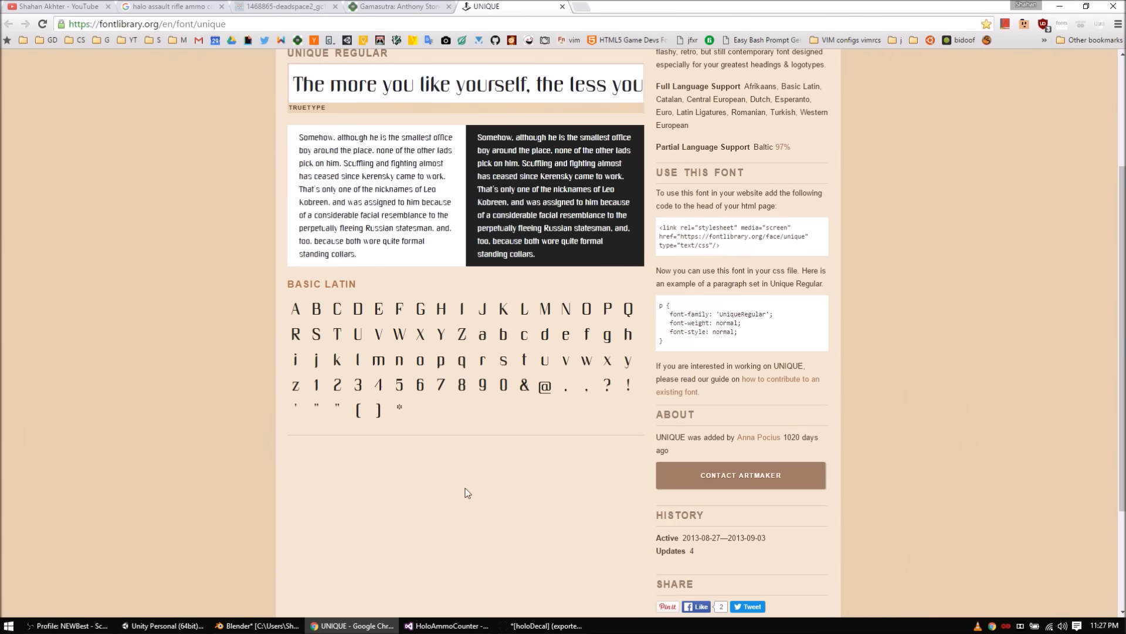
scroll(466, 493, "up", 3)
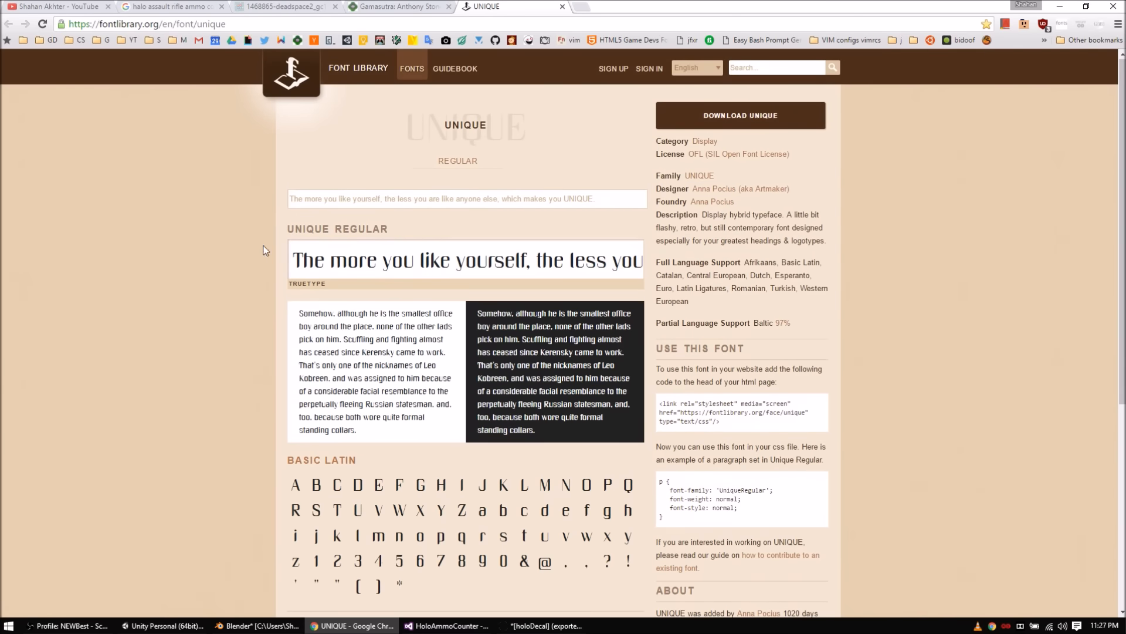
Step: Return to Unity and assign the Unique font from the _Fonts folder to the AmmoText object
left_click(160, 626)
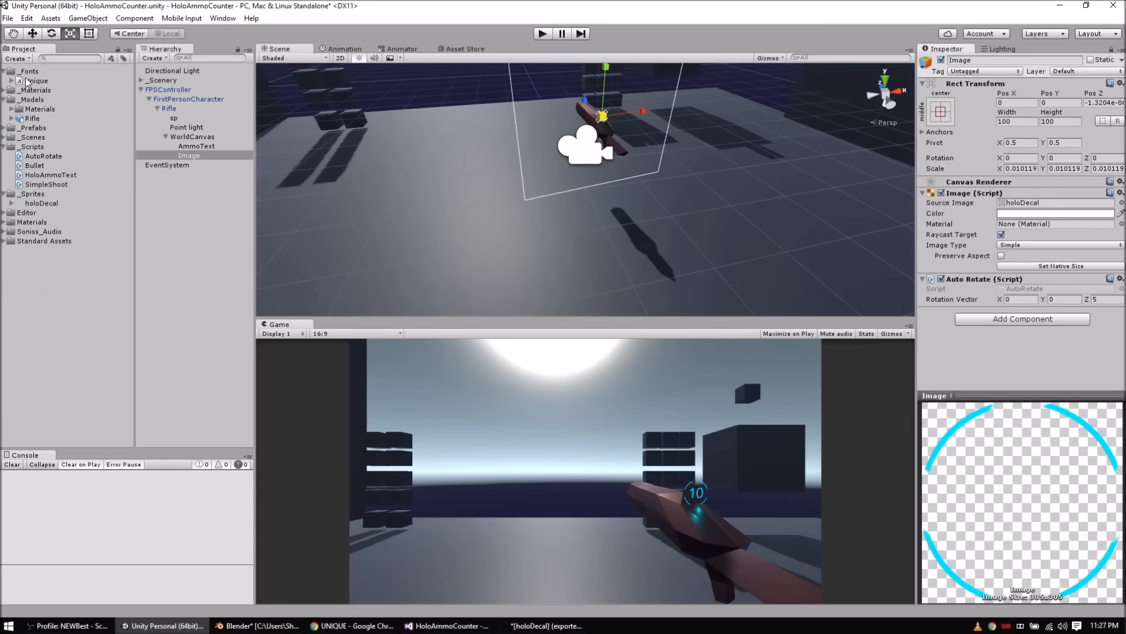
left_click(199, 146)
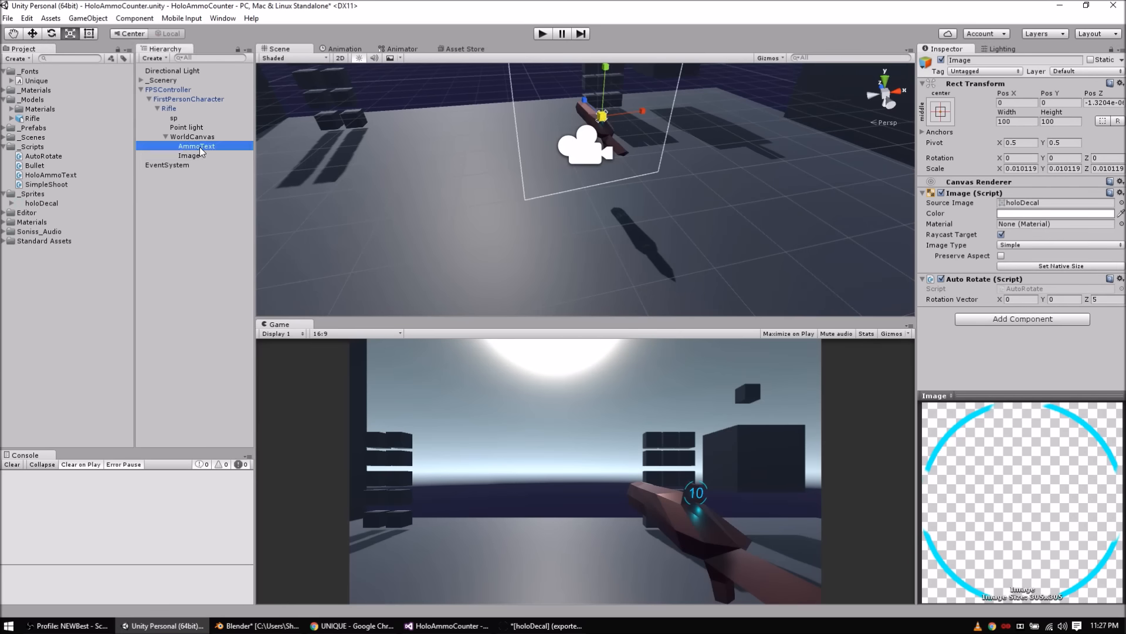
left_click_drag(44, 79, 1025, 249)
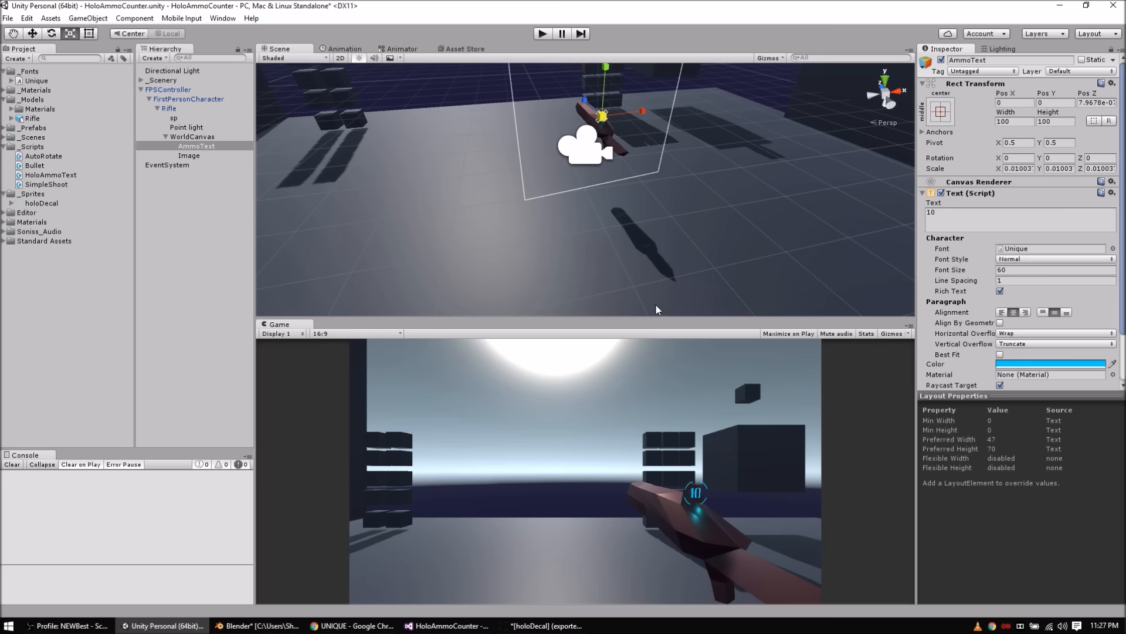
Step: Collapse the _Fonts, _Models, _Scripts and _Sprites asset folders and expand Soniss_Audio
left_click(4, 72)
left_click(5, 91)
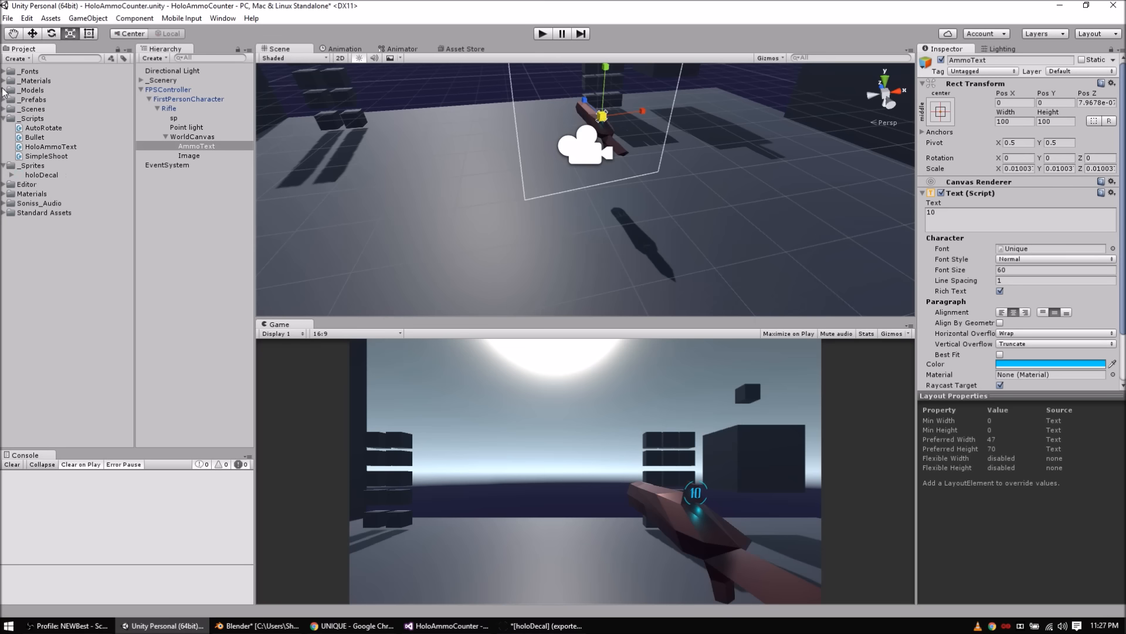
left_click(5, 118)
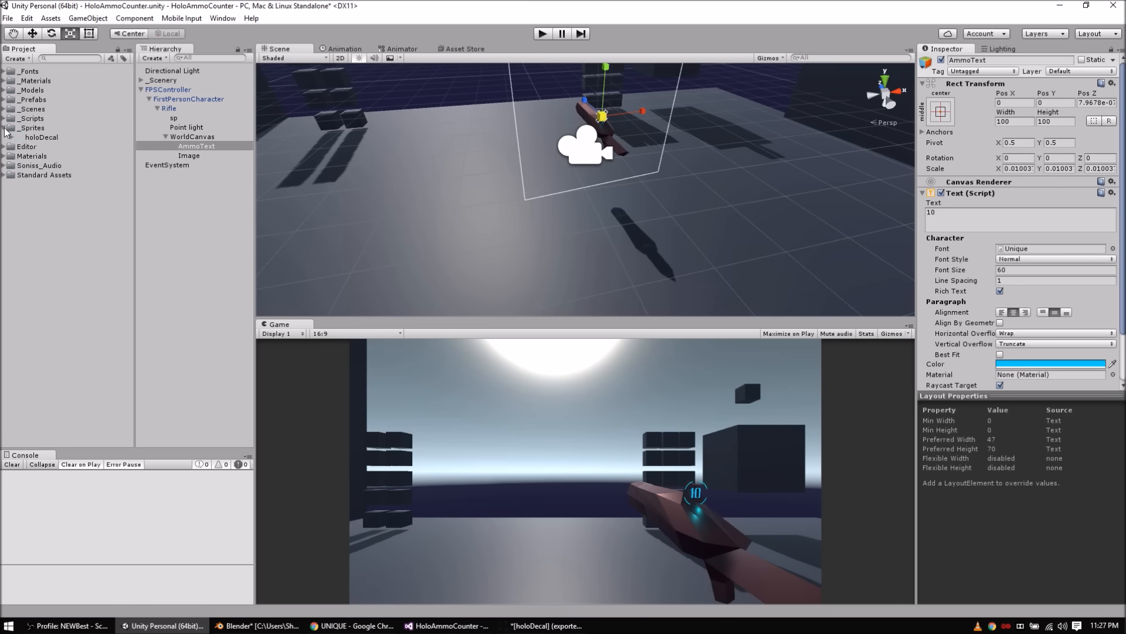
left_click(5, 128)
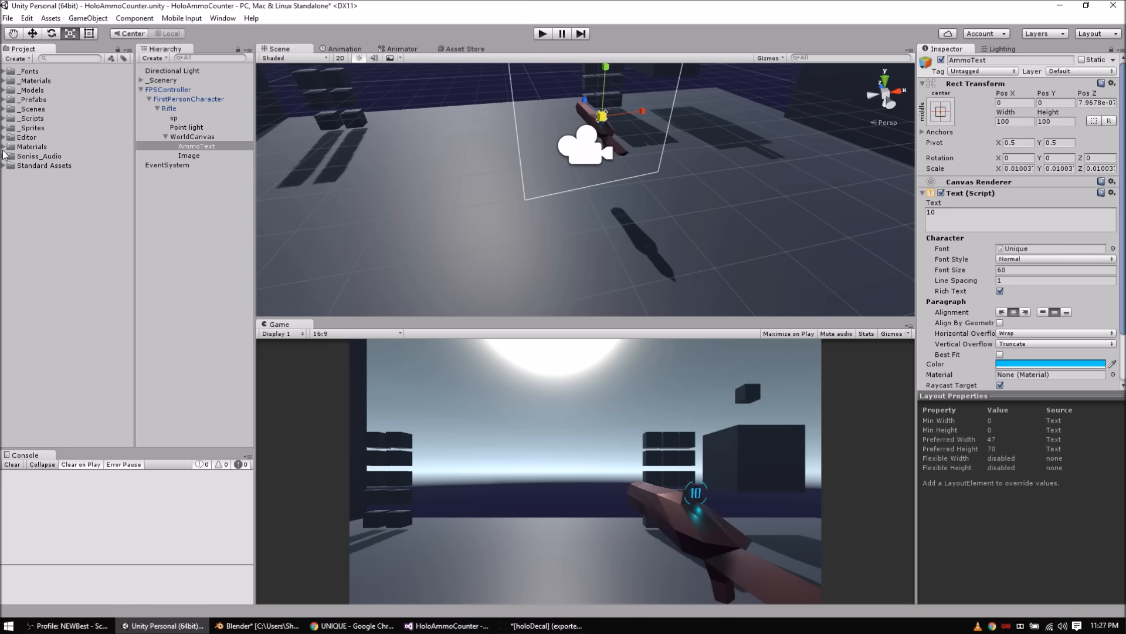
left_click(5, 157)
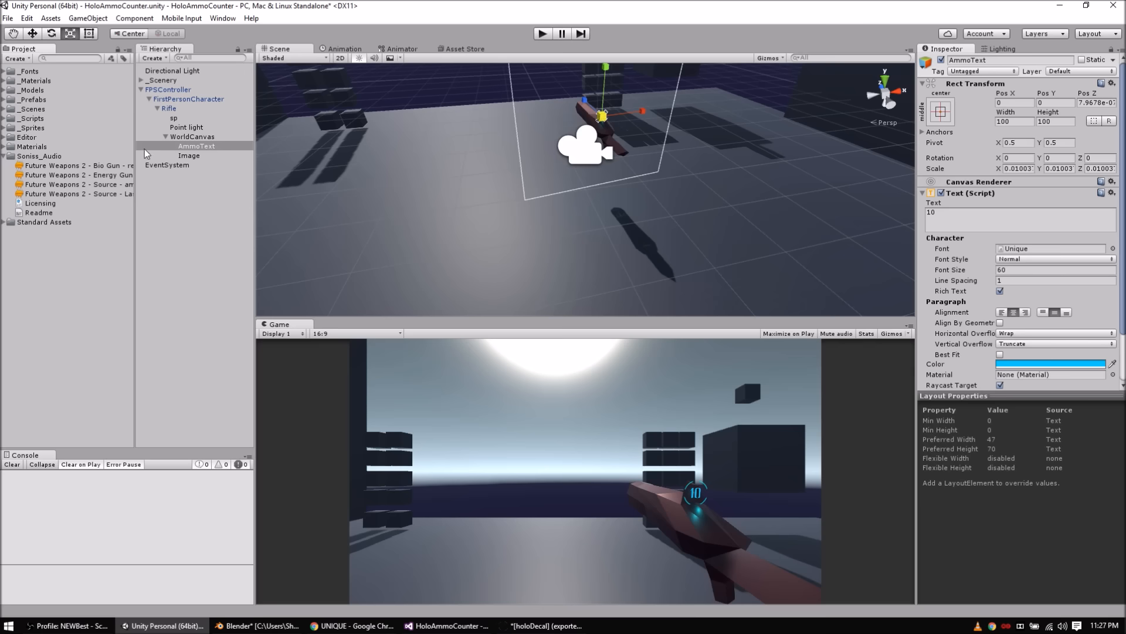
Step: Show the Soniss_Audio folder in File Explorer, widen the name column to read the full sound file names, and return to Unity
right_click(59, 157)
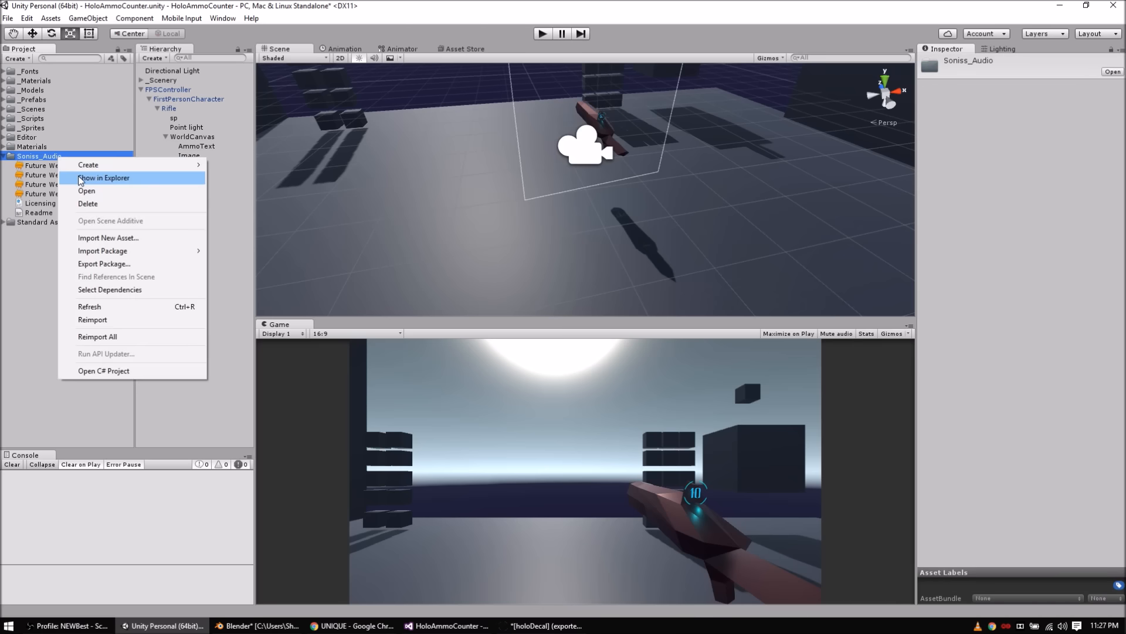
left_click(81, 177)
double_click(274, 322)
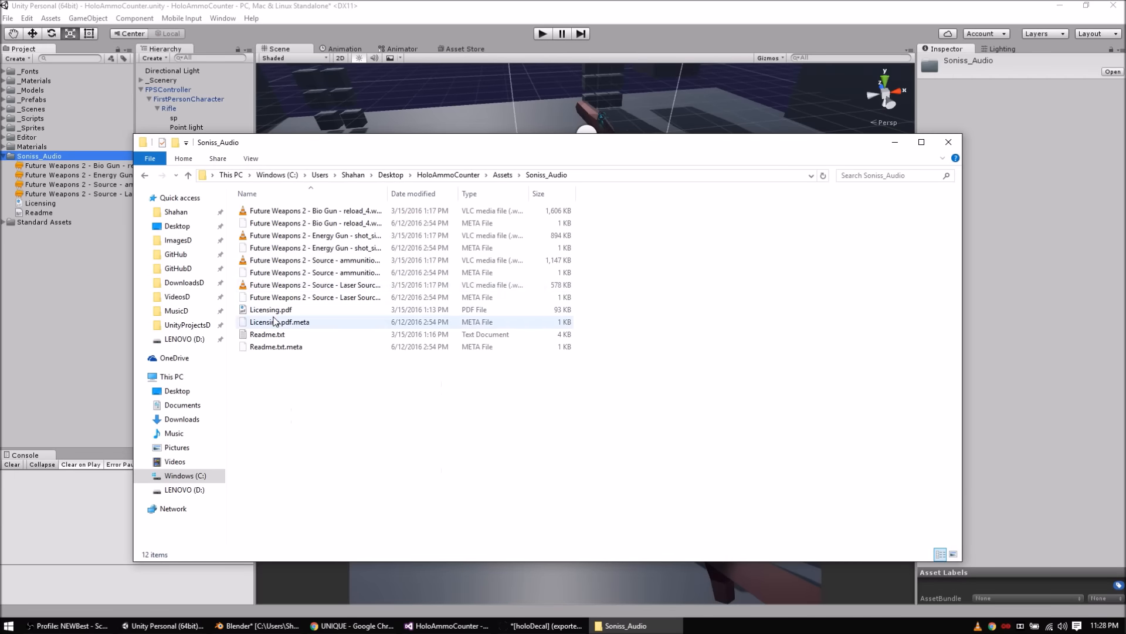
left_click_drag(388, 194, 588, 209)
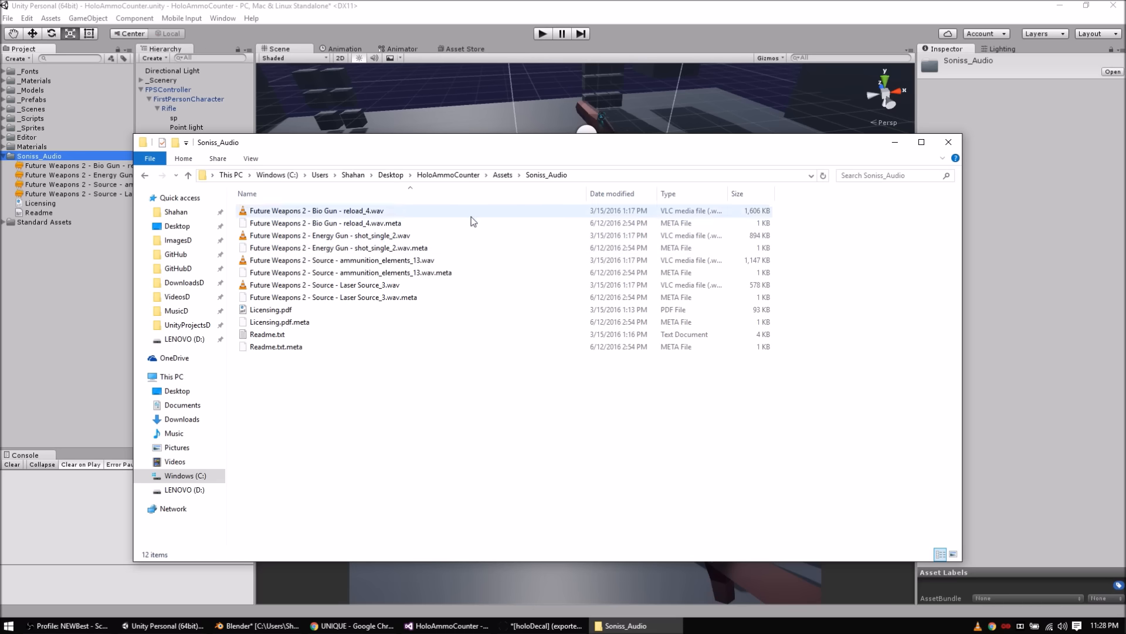
left_click(497, 5)
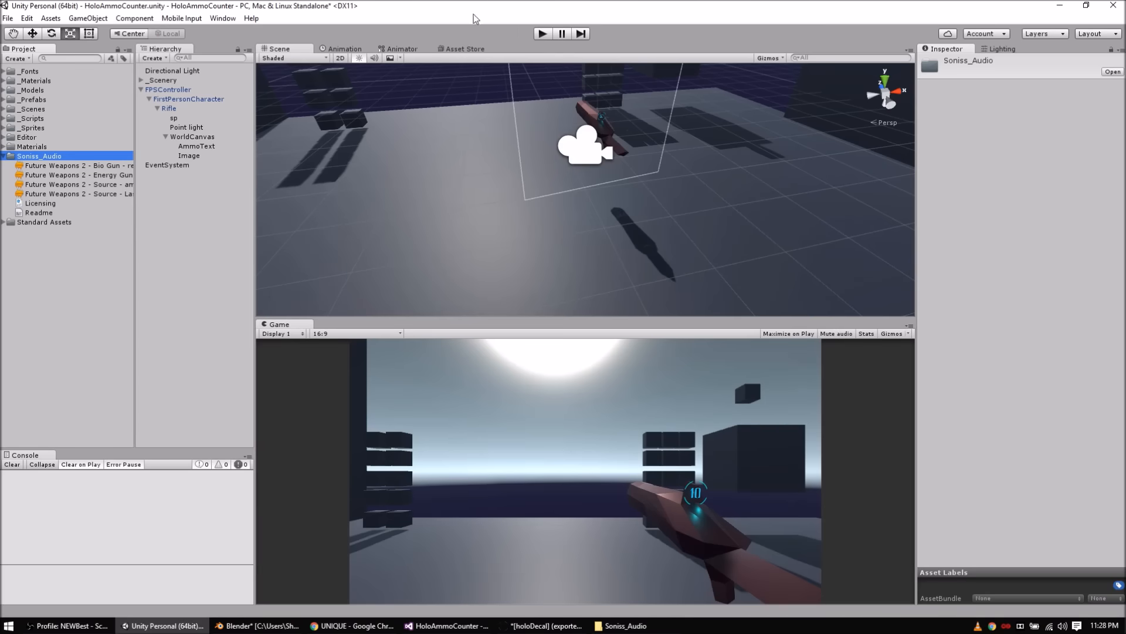